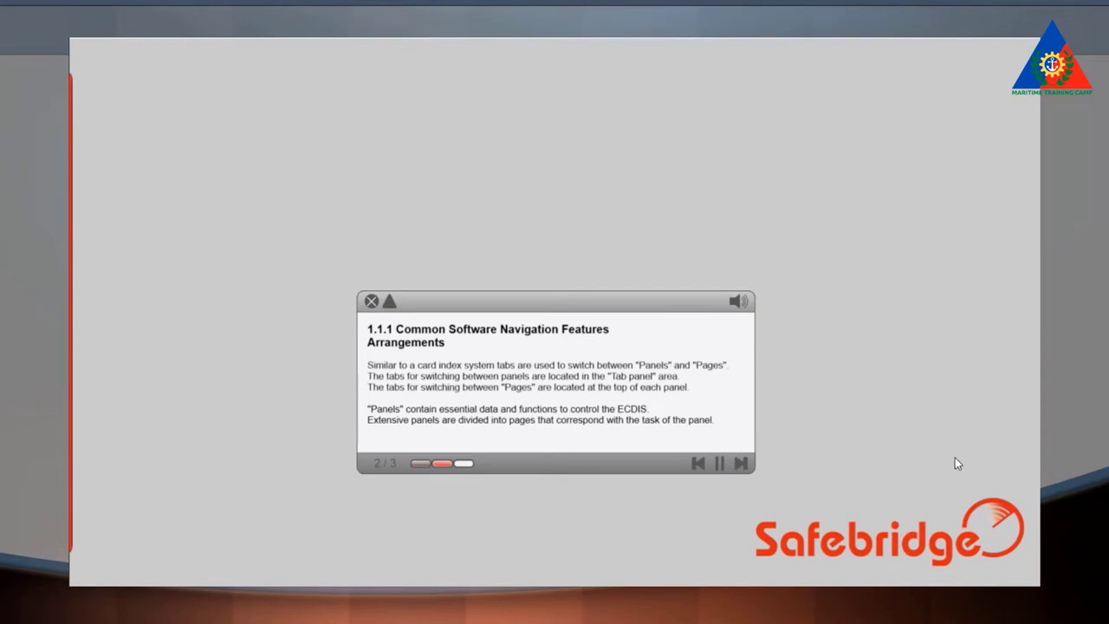
Step: Collapse the text window of topic 1.1.1 Common Software Navigation Features and move it clear of the ECDIS display
click(390, 302)
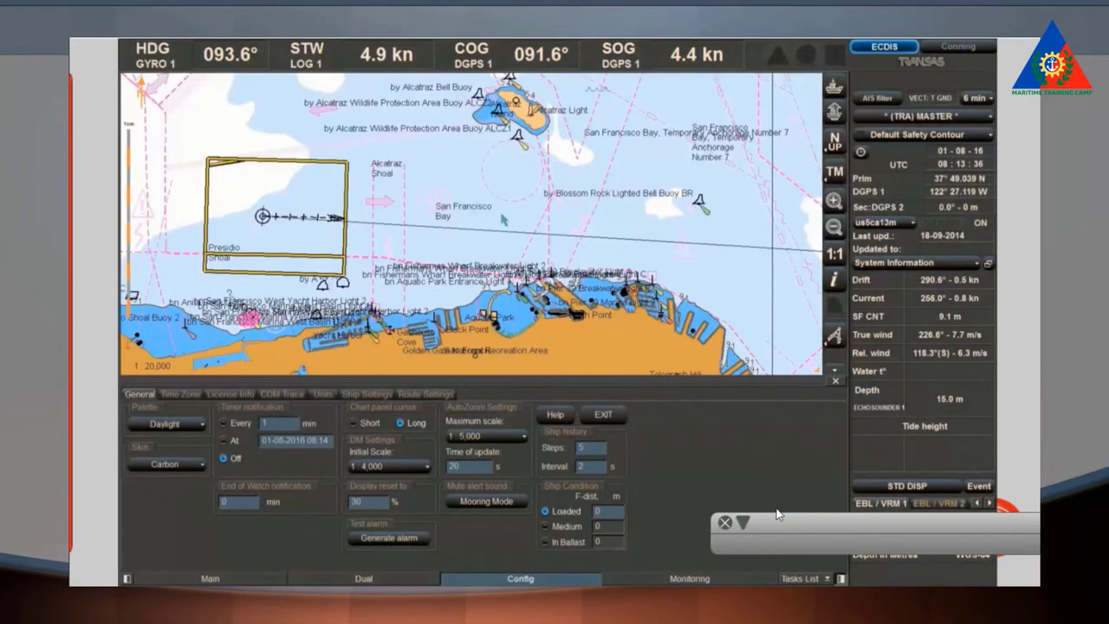
drag(778, 514, 922, 570)
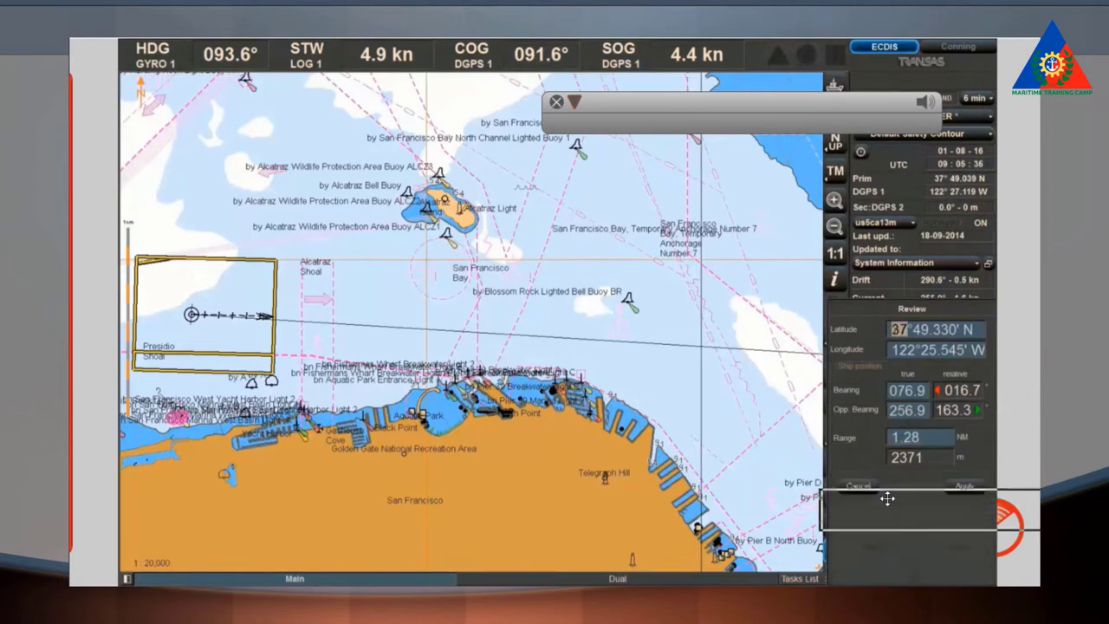
drag(1018, 571, 1038, 568)
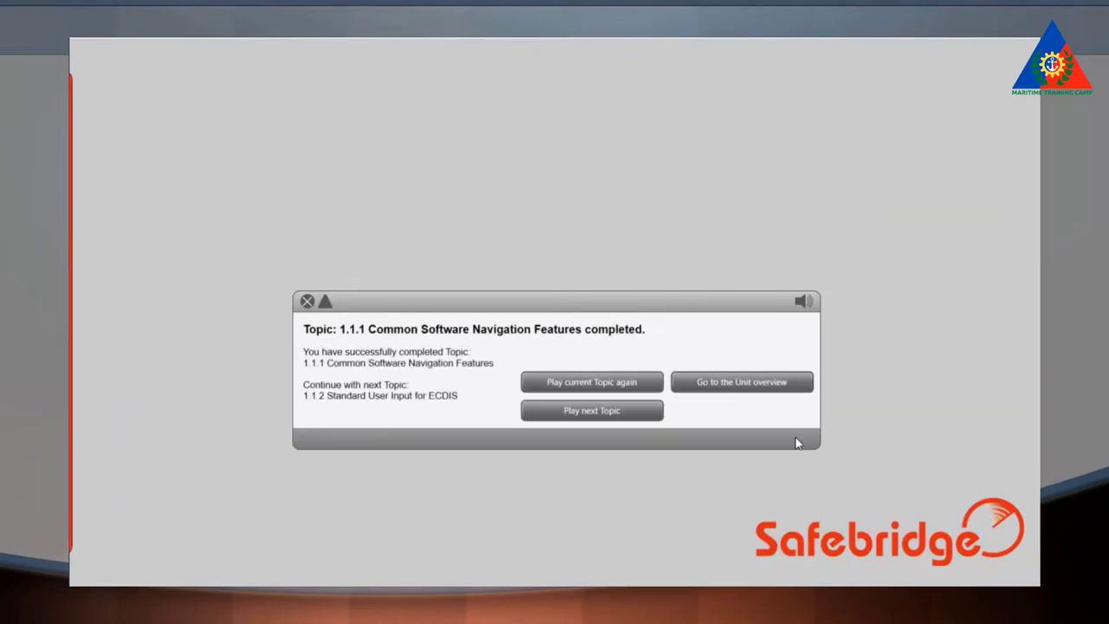
Step: Start topic 1.1.2 Standard User Input for ECDIS and collapse its External Keyboard text window, moving it out of the way
click(613, 417)
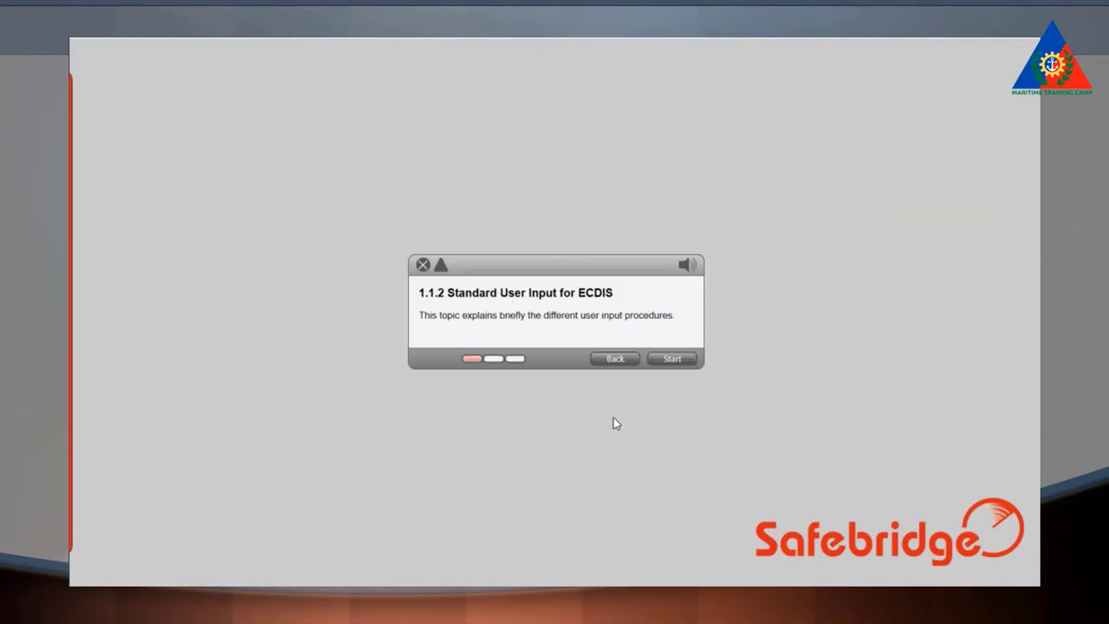
click(684, 361)
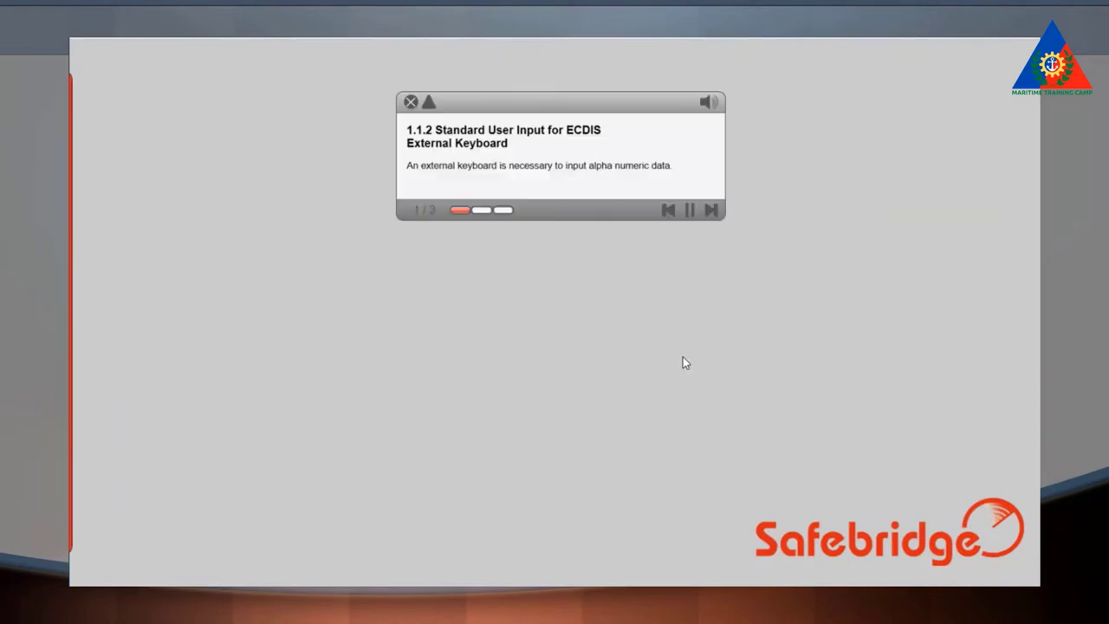
click(428, 103)
drag(452, 103, 957, 577)
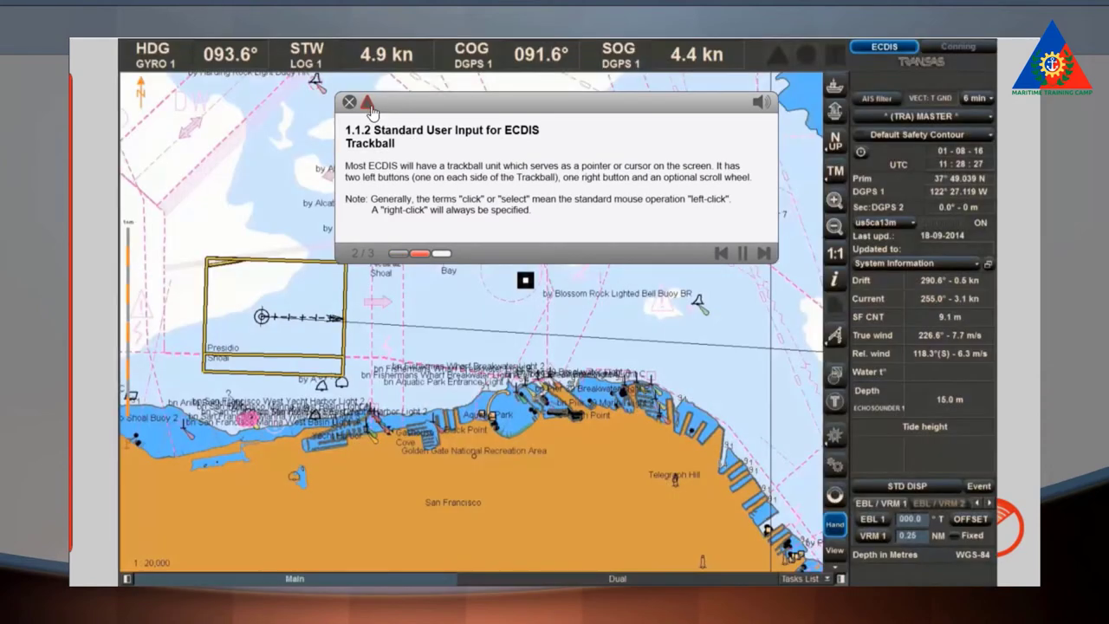
Step: Collapse the Trackball and Virtual Keyboard text windows in turn and move each one clear of the chart
click(368, 103)
drag(930, 453, 929, 579)
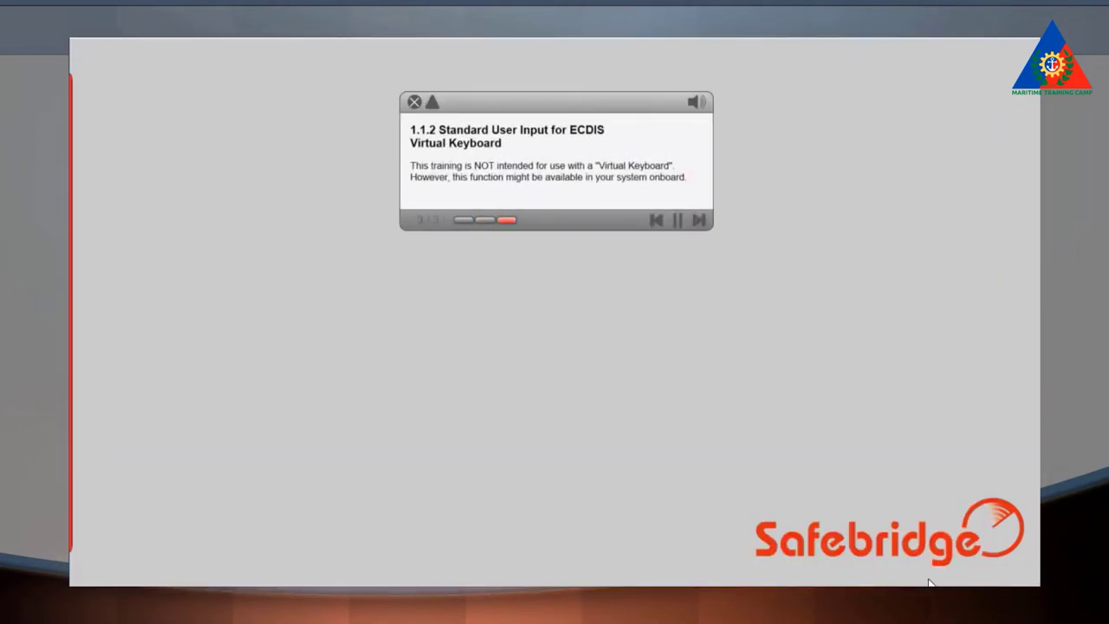
click(433, 102)
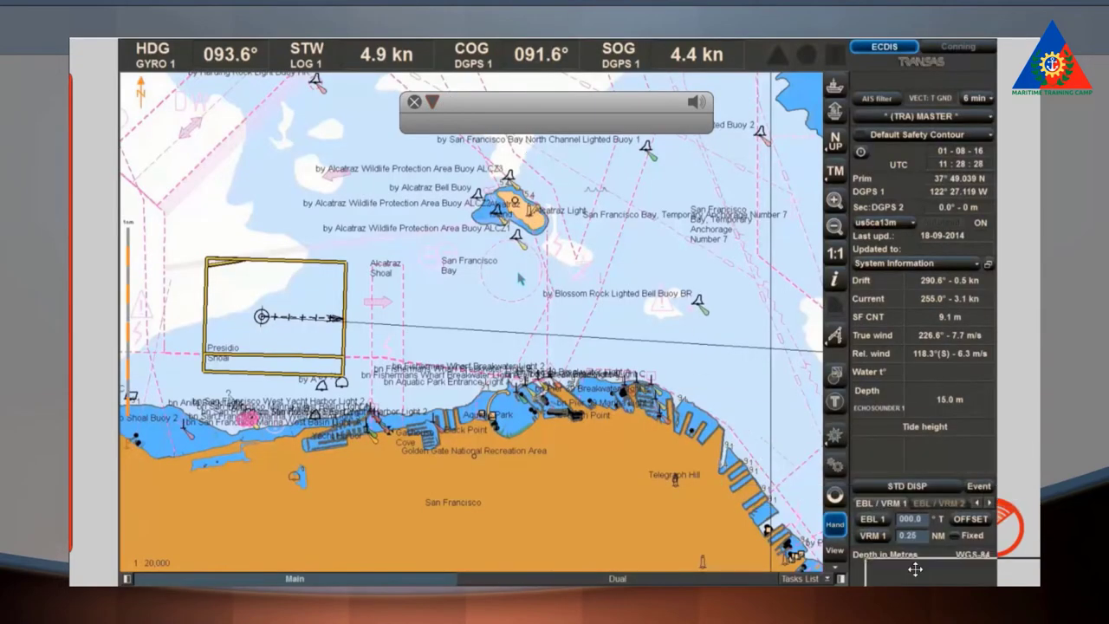
drag(918, 578, 919, 577)
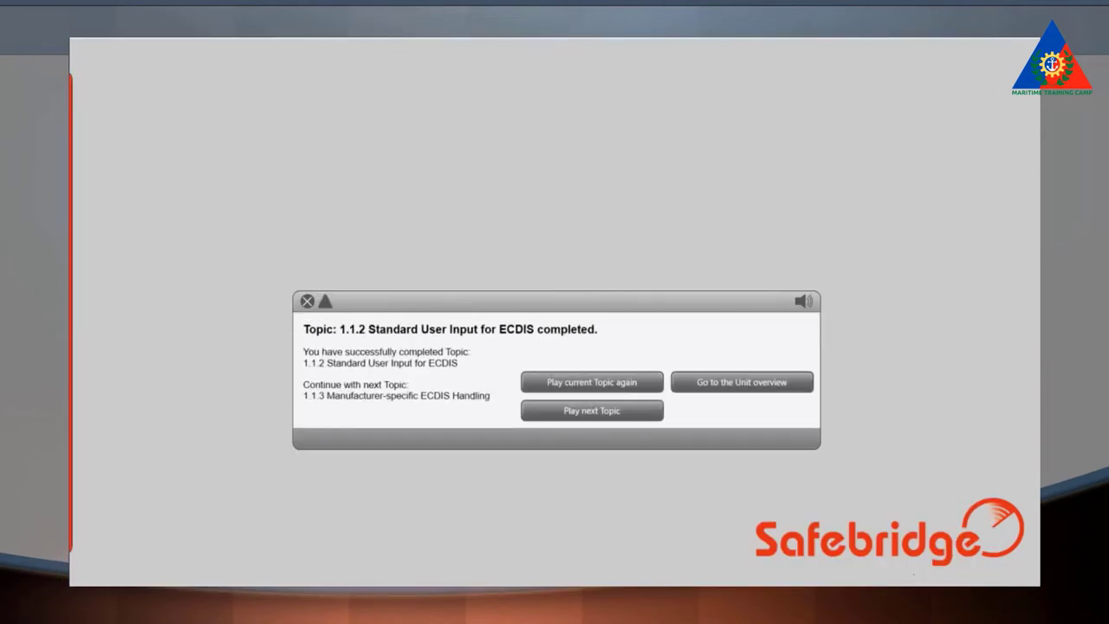
Step: Start topic 1.1.3 Manufacturer-specific ECDIS Handling and move its collapsed Control Panel Windows text window off the ECDIS display
click(610, 420)
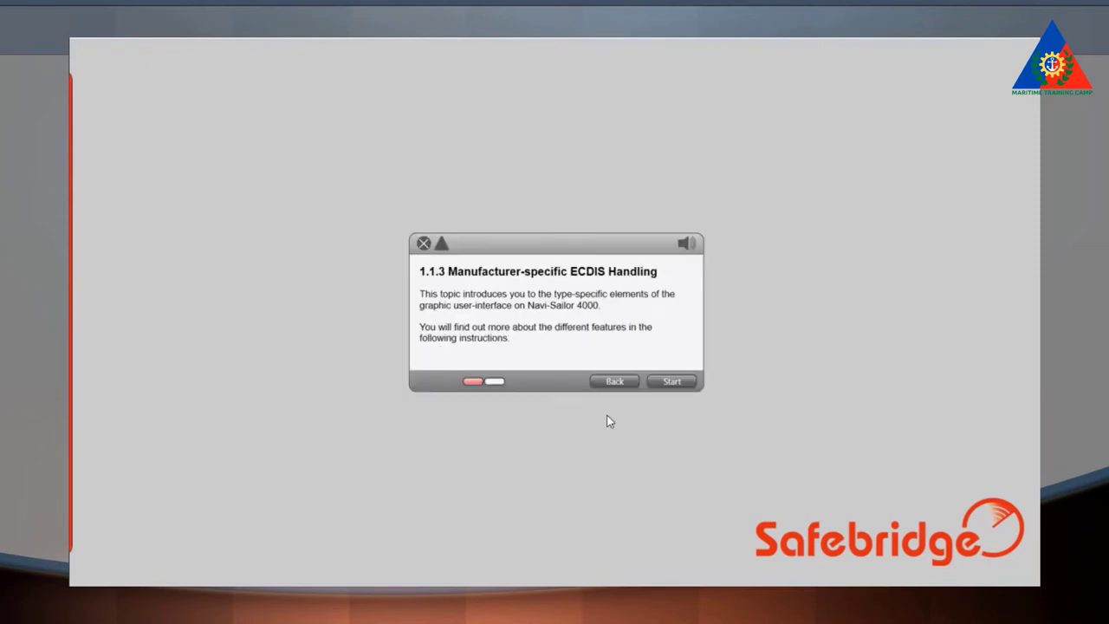
click(671, 384)
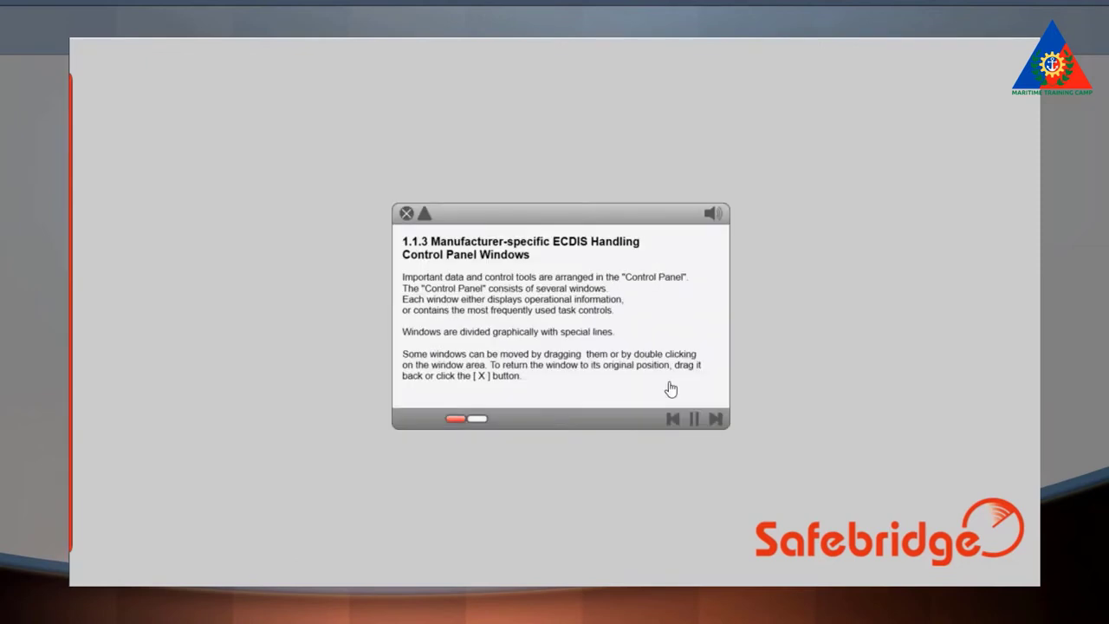
click(424, 215)
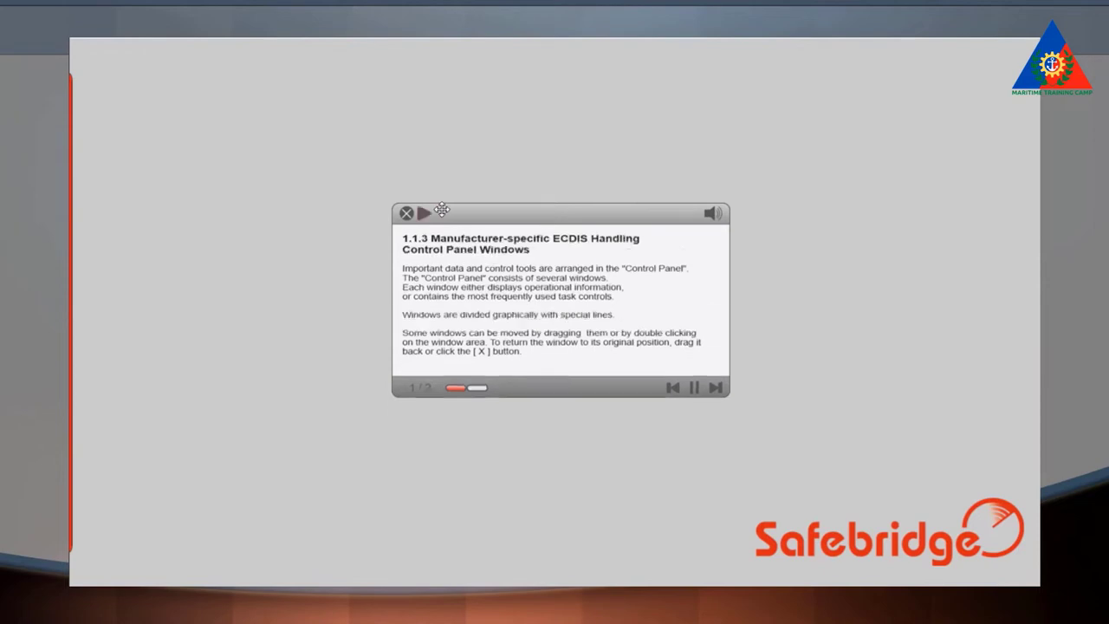
drag(817, 459, 1014, 571)
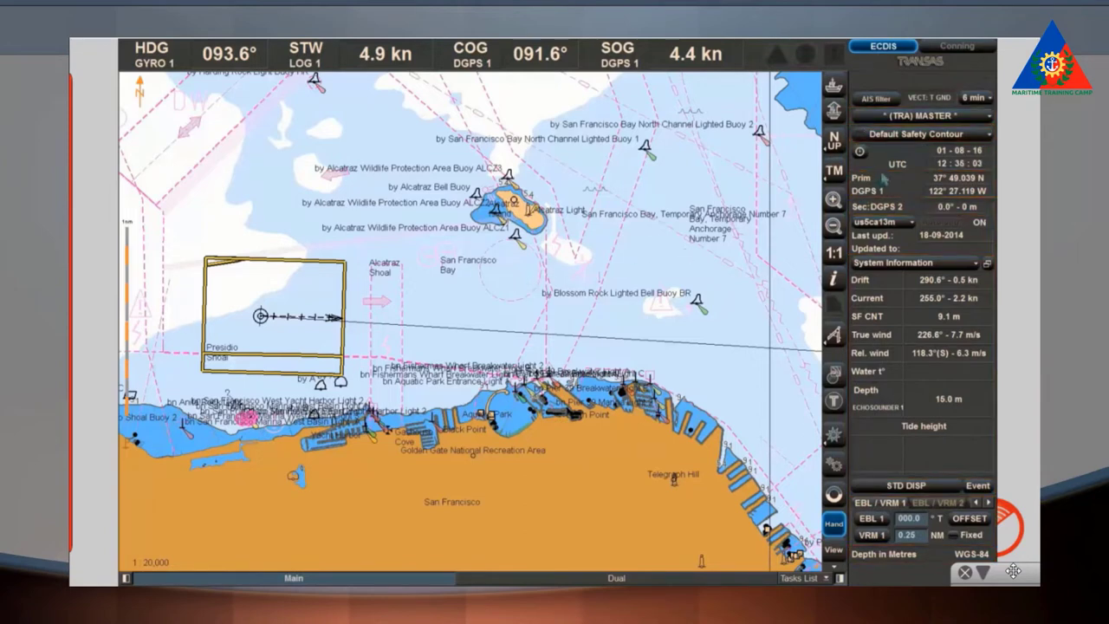
Step: Detach the date/time and primary position windows from the Control Panel onto the chart, and return the date/time window to the panel
drag(890, 170, 684, 133)
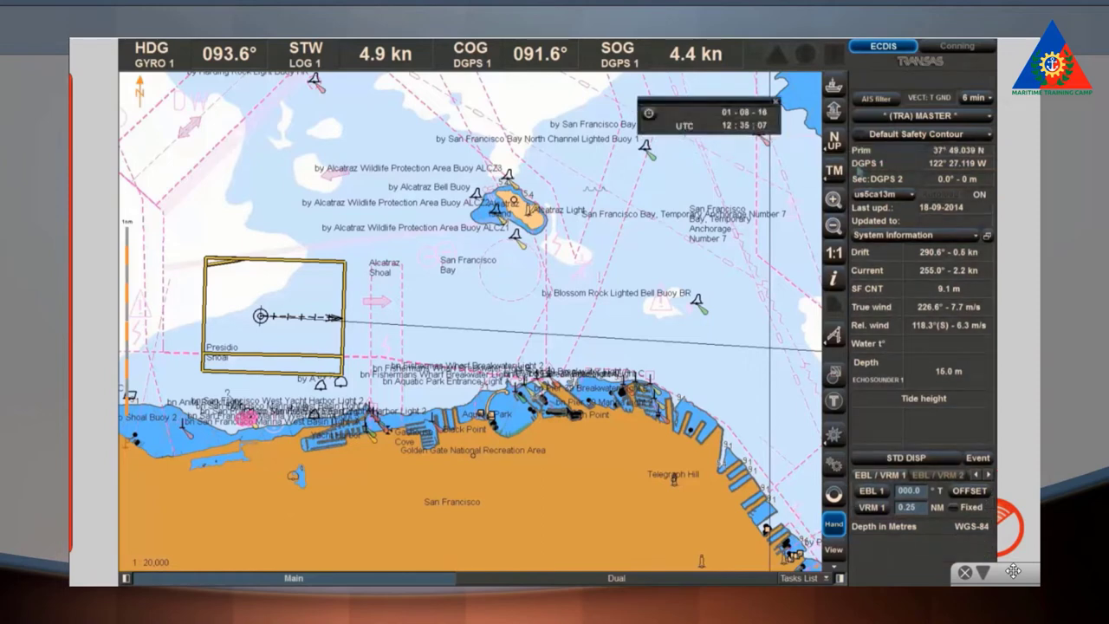
drag(901, 165, 689, 108)
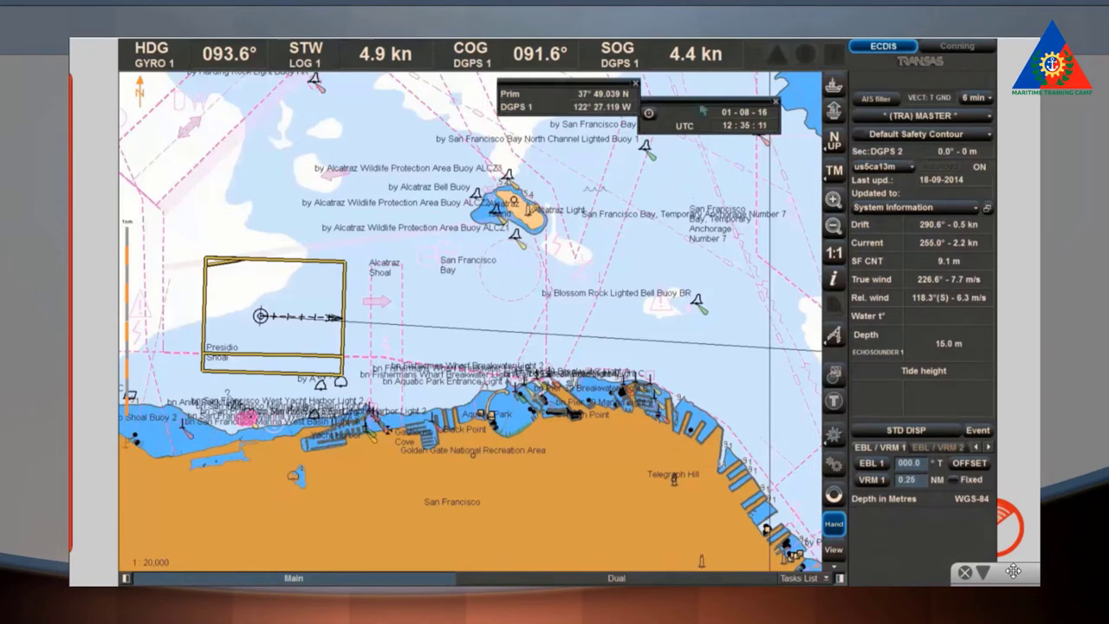
drag(703, 109, 911, 154)
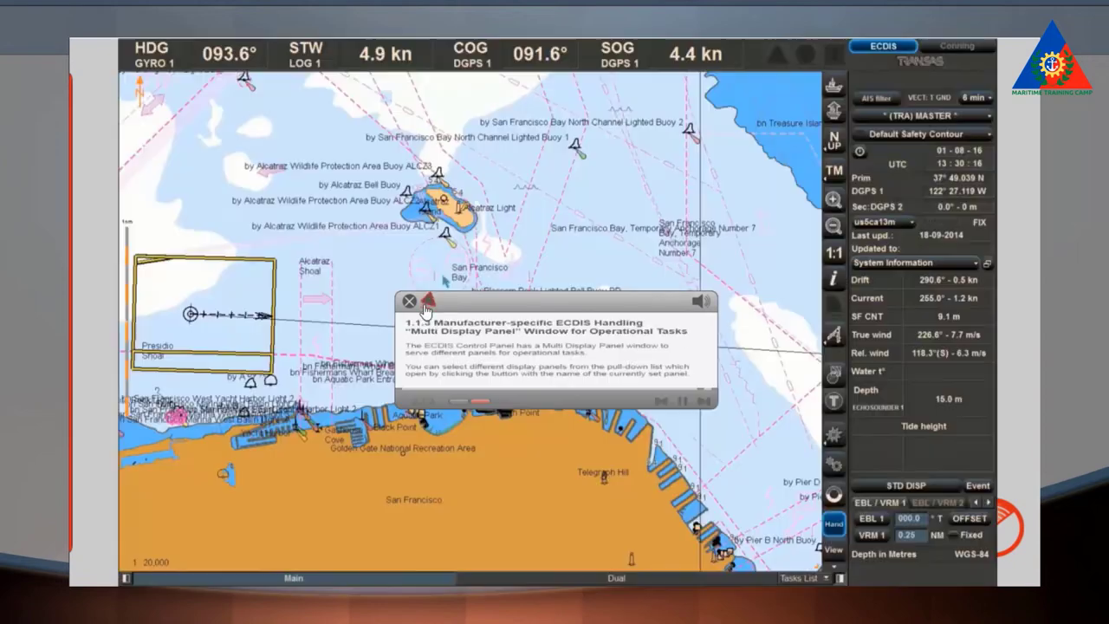
Step: Collapse and move aside the Multi Display Panel text window, and view the list of display panels available in place of System Information
click(426, 303)
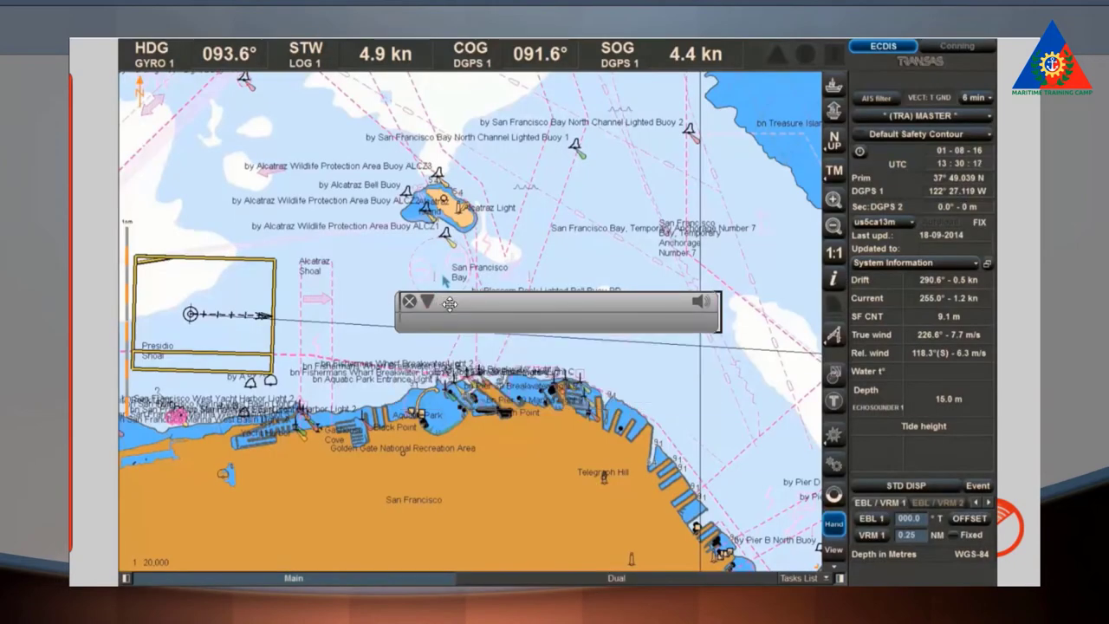
drag(932, 582, 916, 580)
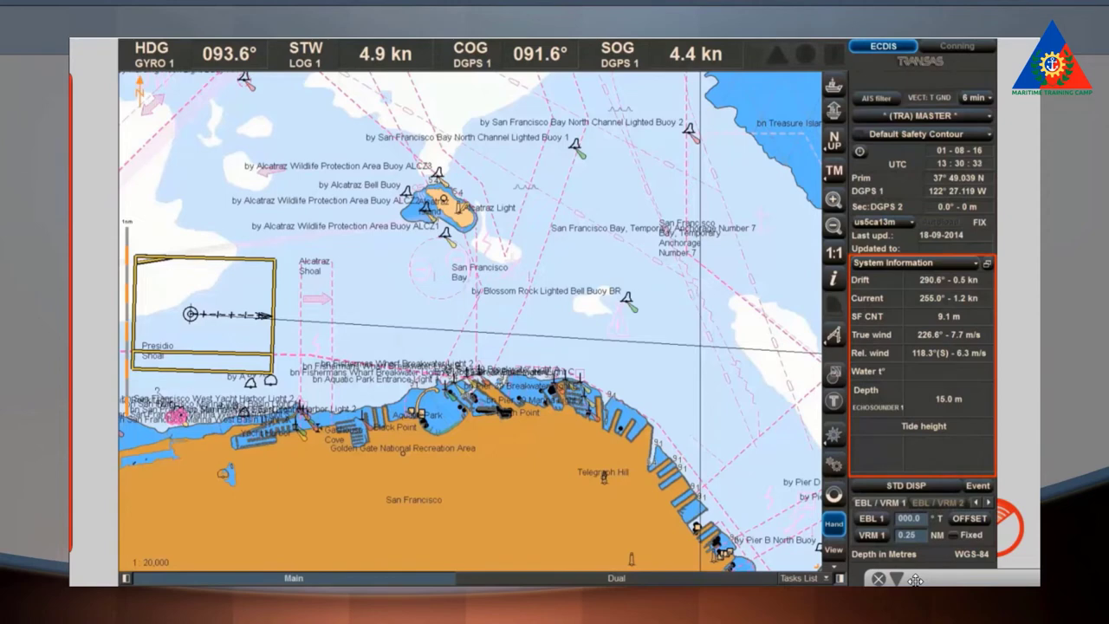
click(972, 264)
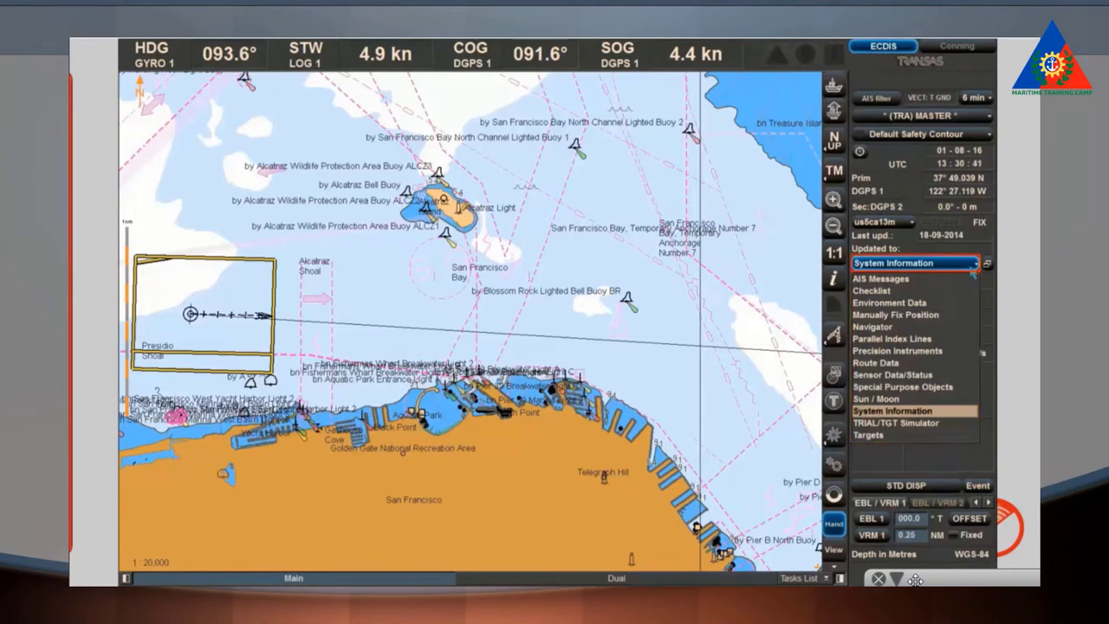
click(974, 269)
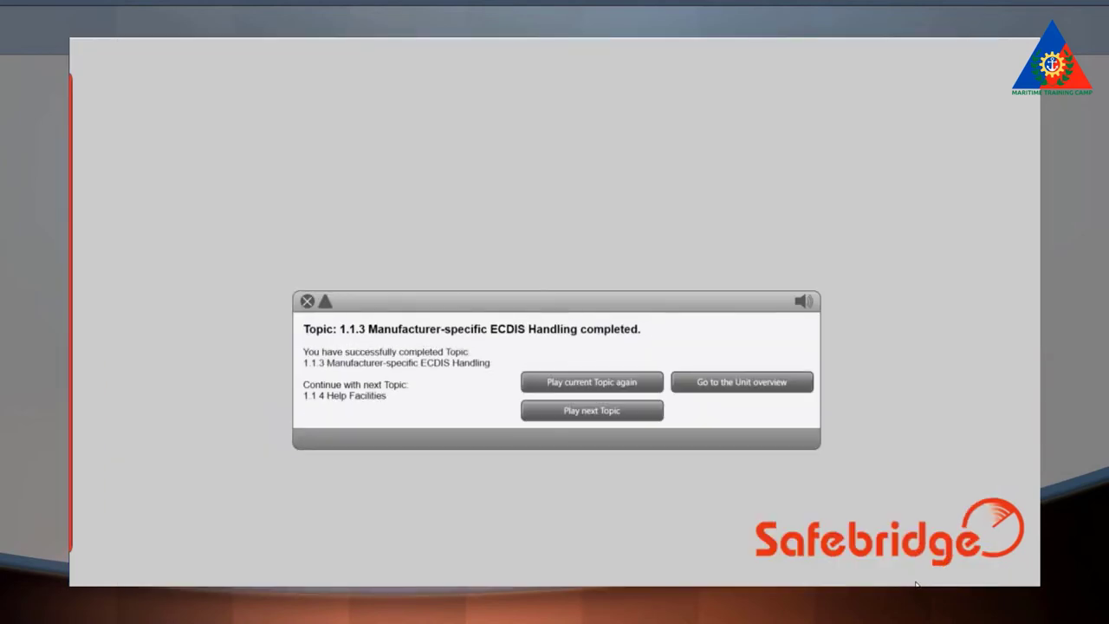
Step: Start topic 1.1.4 Help Facilities and collapse its Tooltips on Alerts text window, moving it clear of the chart
click(657, 417)
click(690, 369)
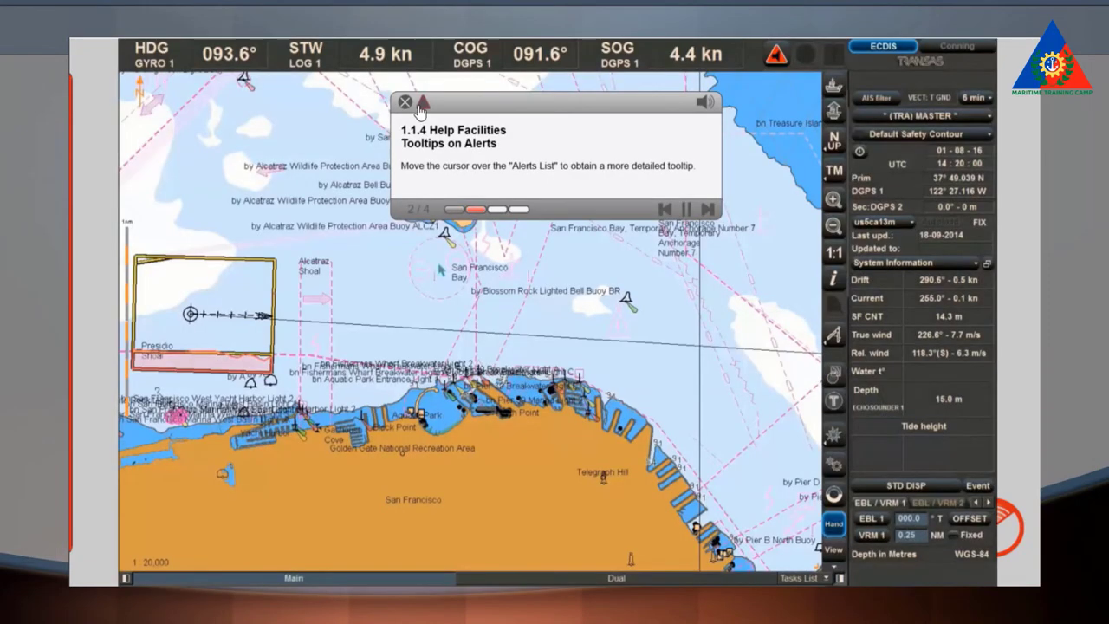
click(422, 105)
drag(448, 101, 916, 574)
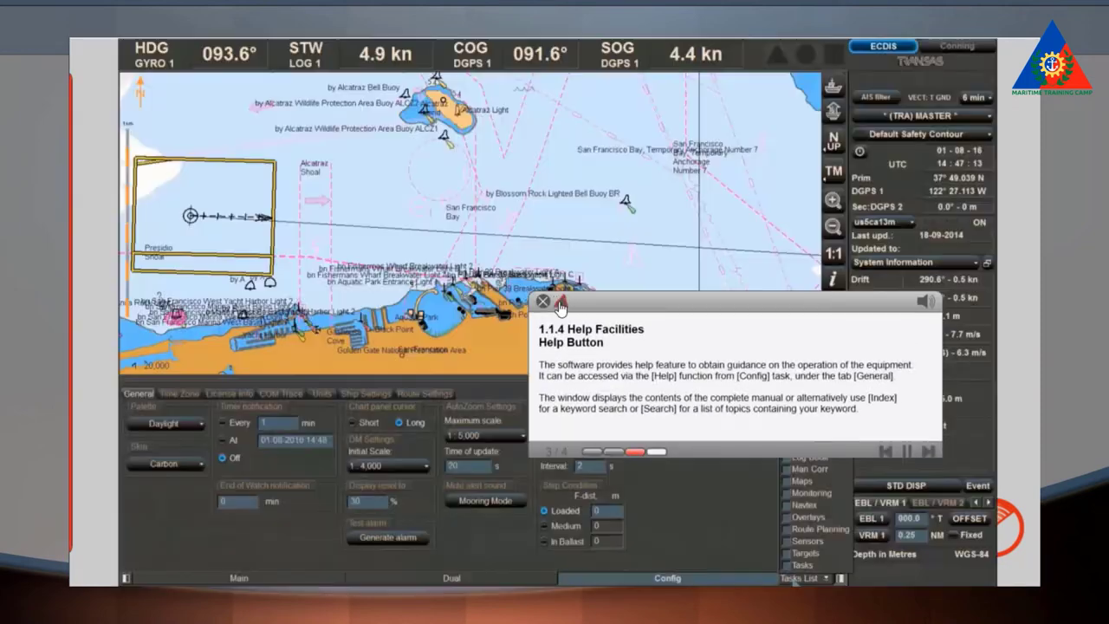
Step: Collapse and move aside the Help Button text window, and open the ECDIS help from the General configuration page
click(561, 301)
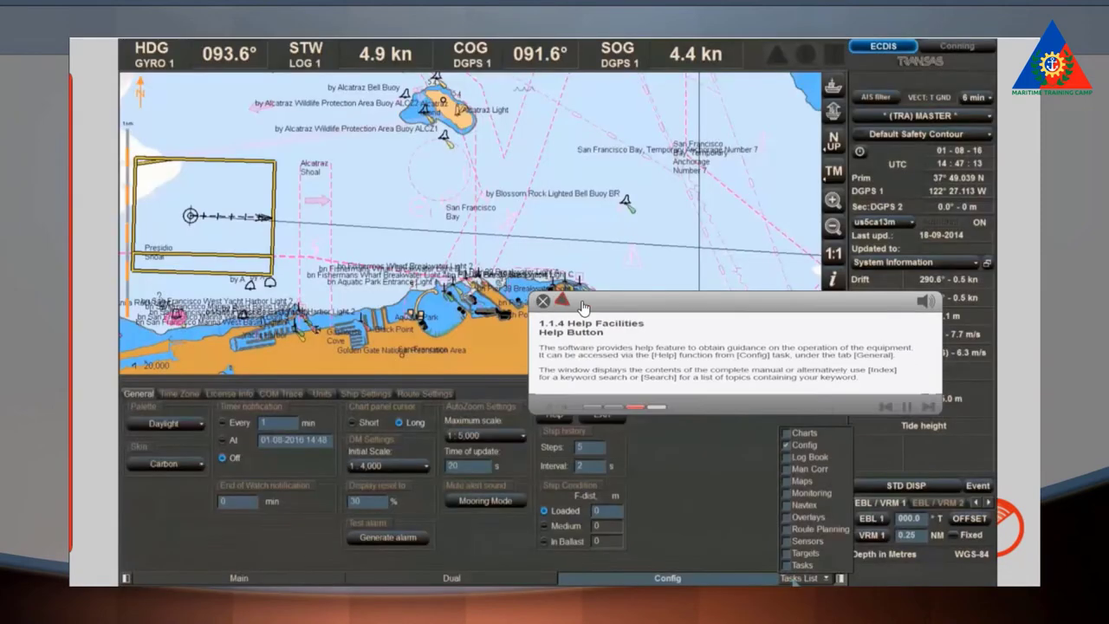
drag(586, 298, 933, 576)
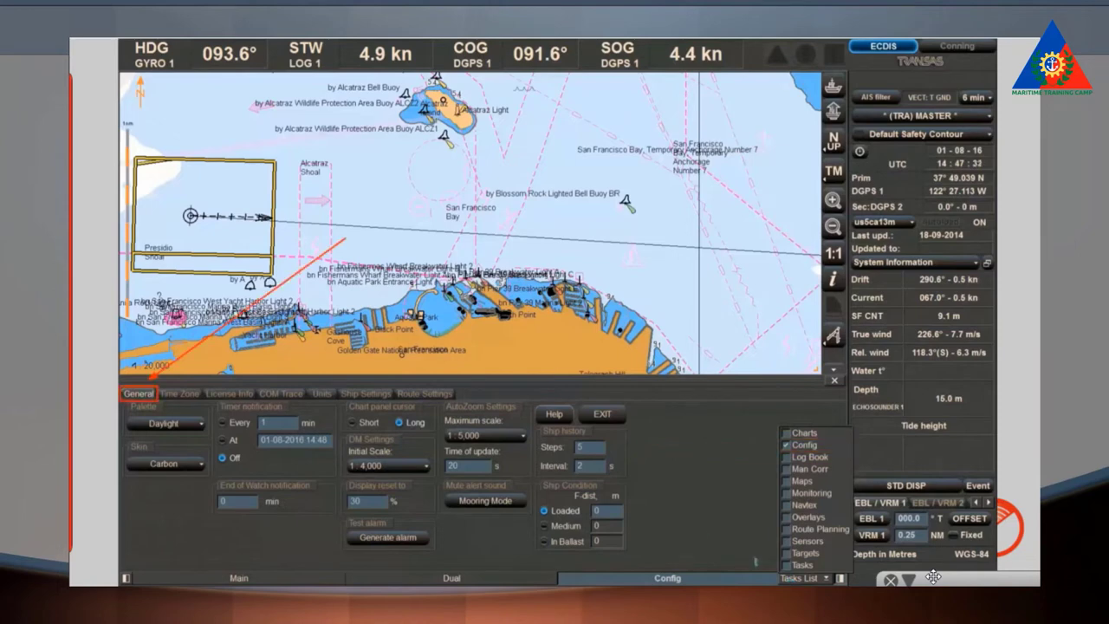
key(Escape)
click(555, 414)
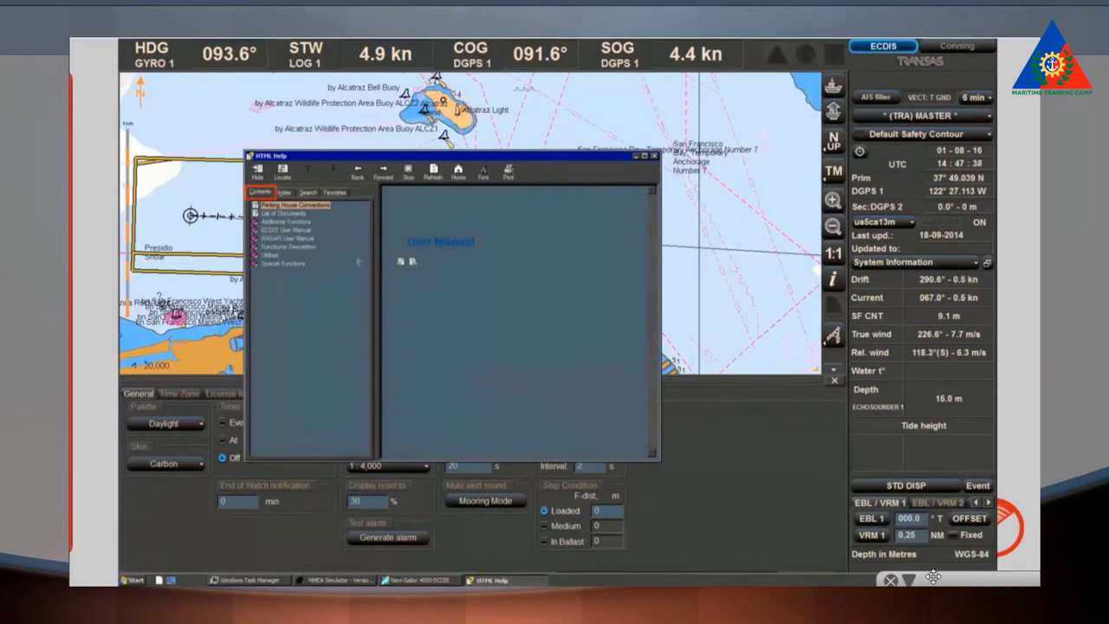
Step: View the ECDIS User Manual contents and the Index and Search pages of the help window
click(286, 229)
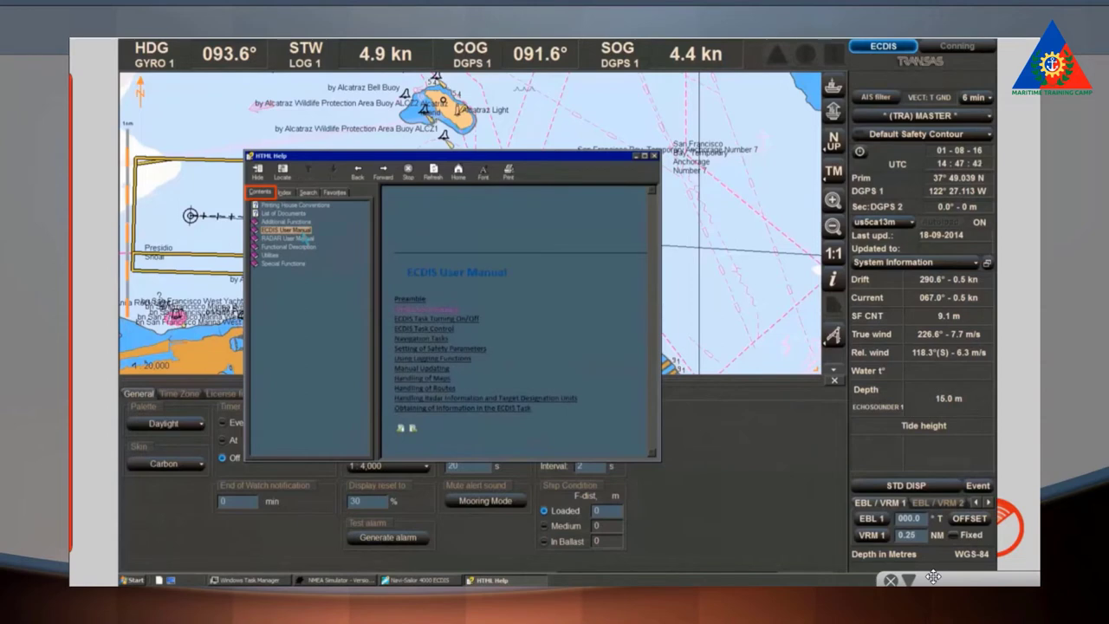
click(290, 195)
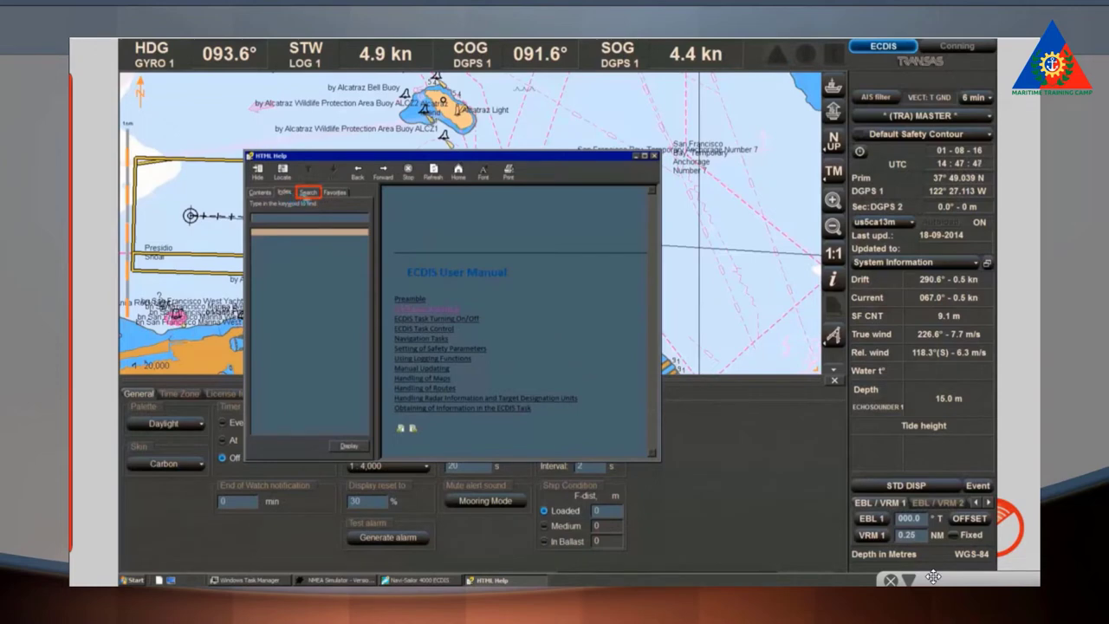
click(307, 194)
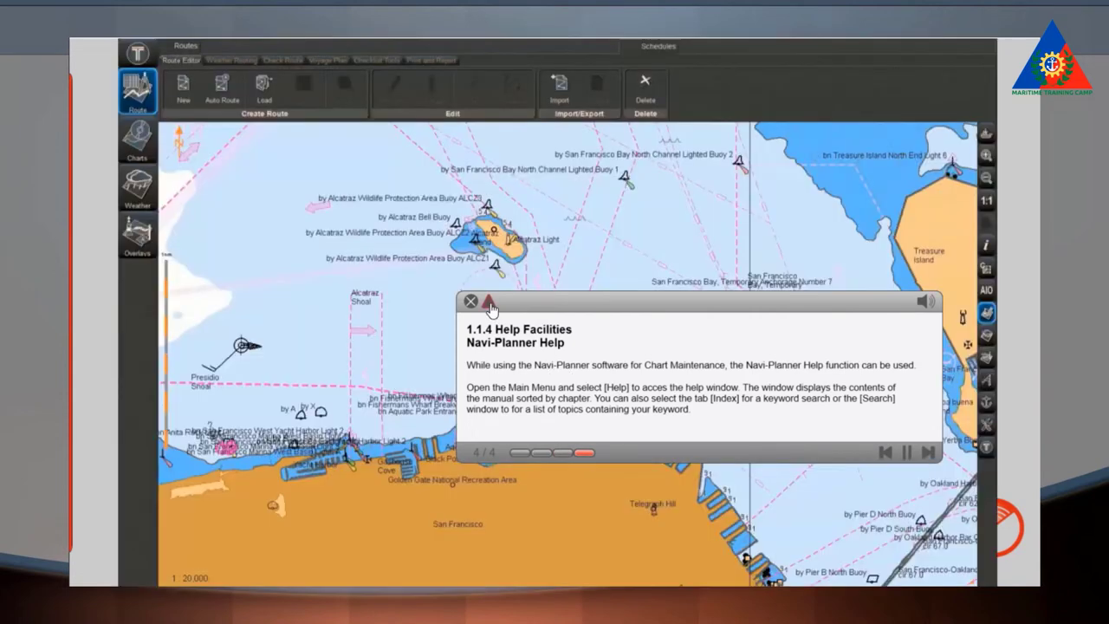
Step: Move the collapsed Navi-Planner Help text window off the chart and show the Search page of the Navi-Planner help
click(490, 300)
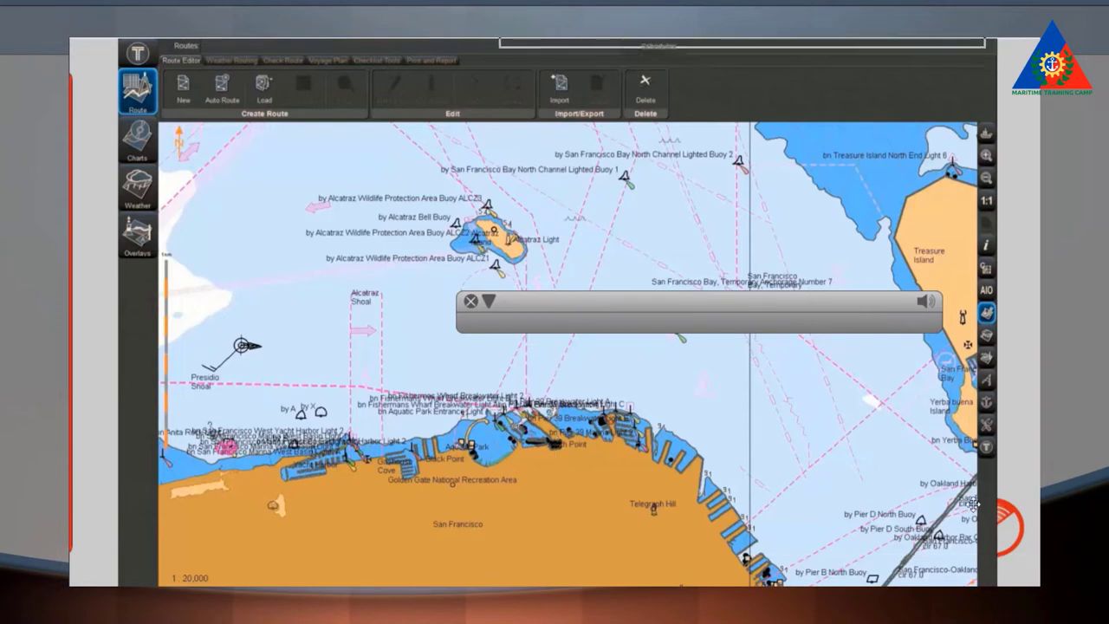
drag(557, 50, 1078, 53)
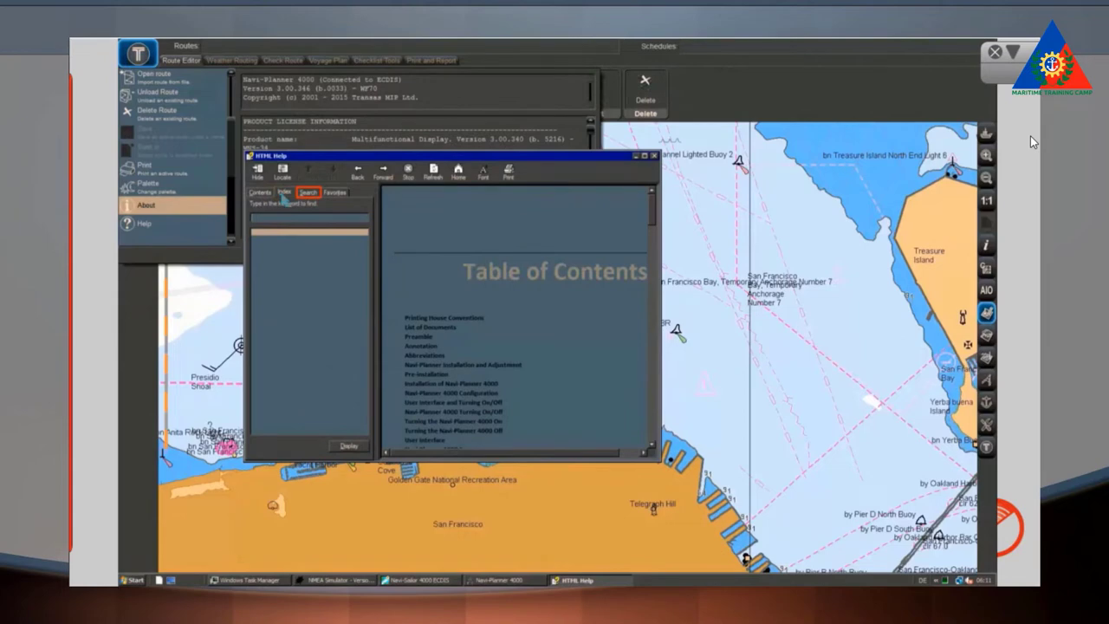
click(310, 196)
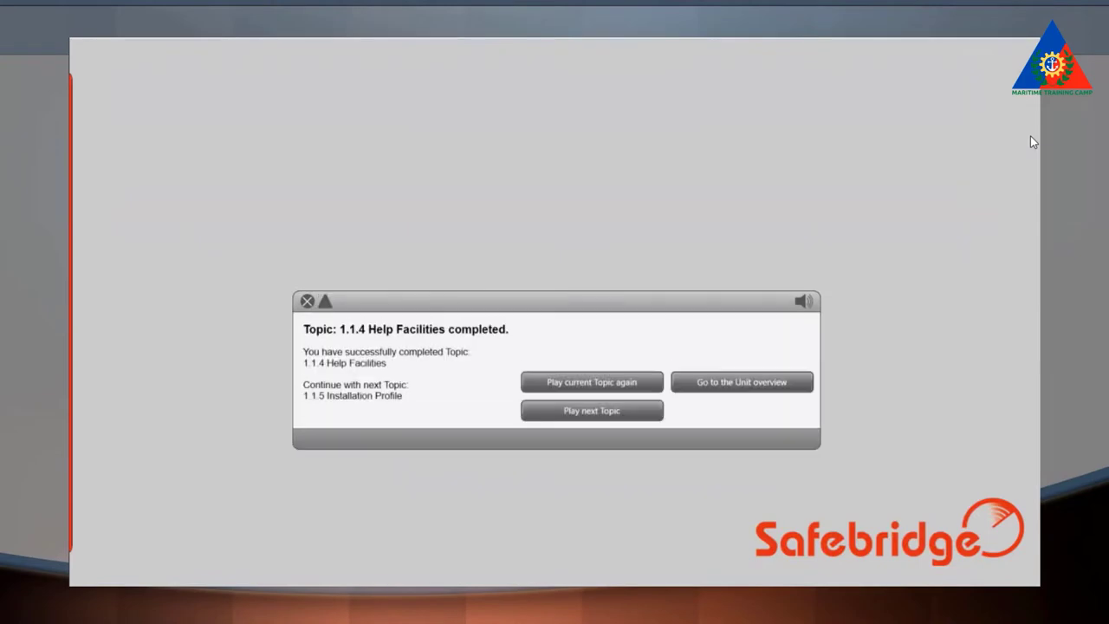
Step: Start topic 1.1.5 Installation Profile and collapse its Part of INS text window, moving it aside
click(626, 411)
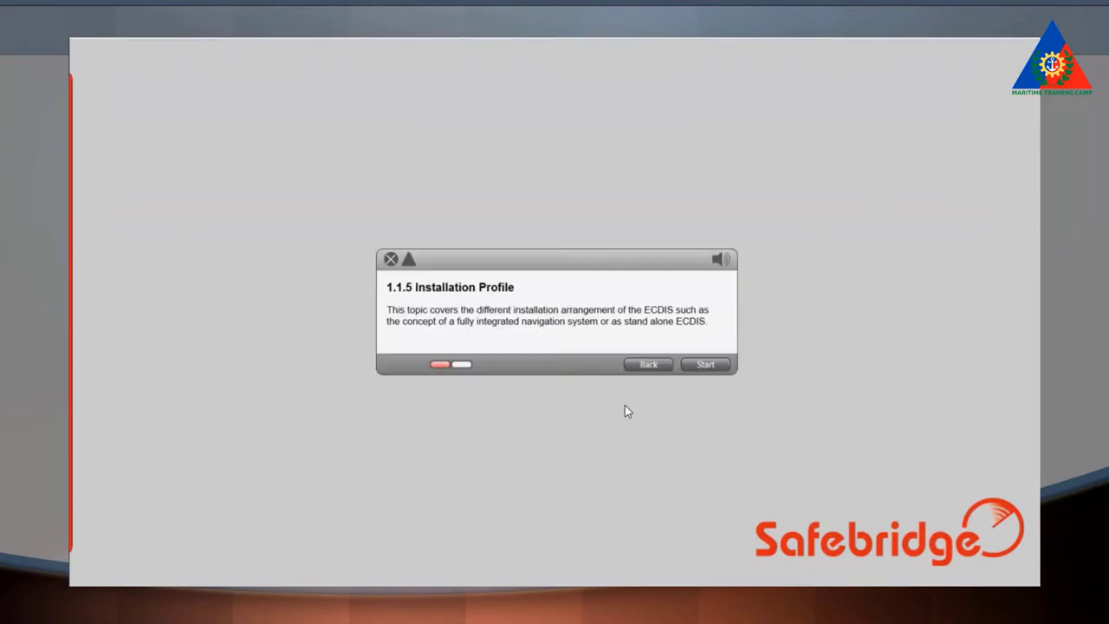
click(695, 368)
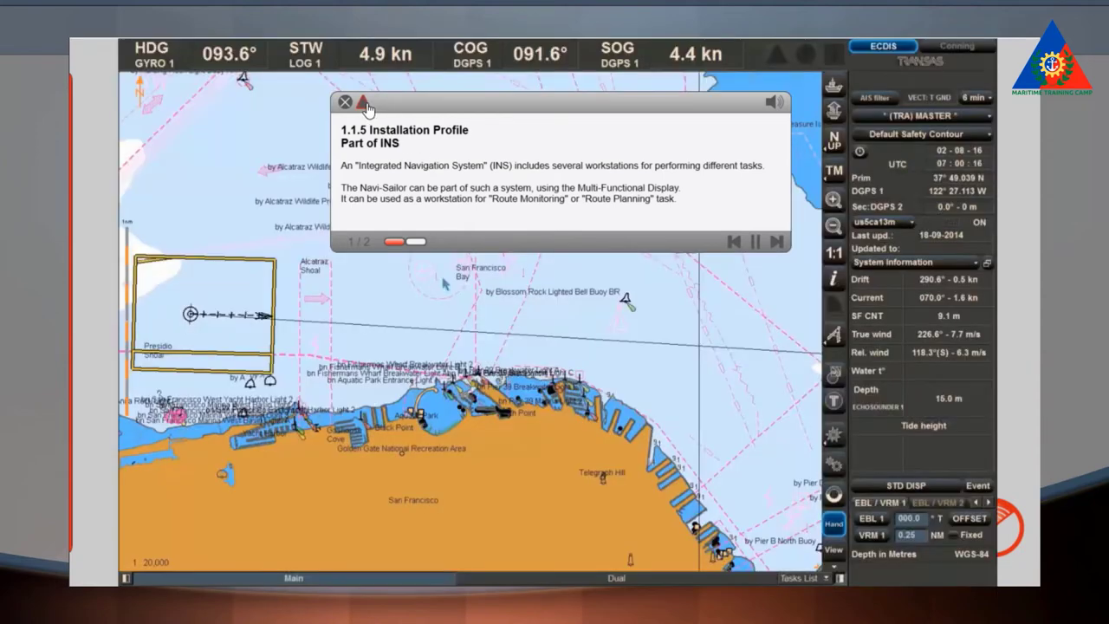
click(365, 105)
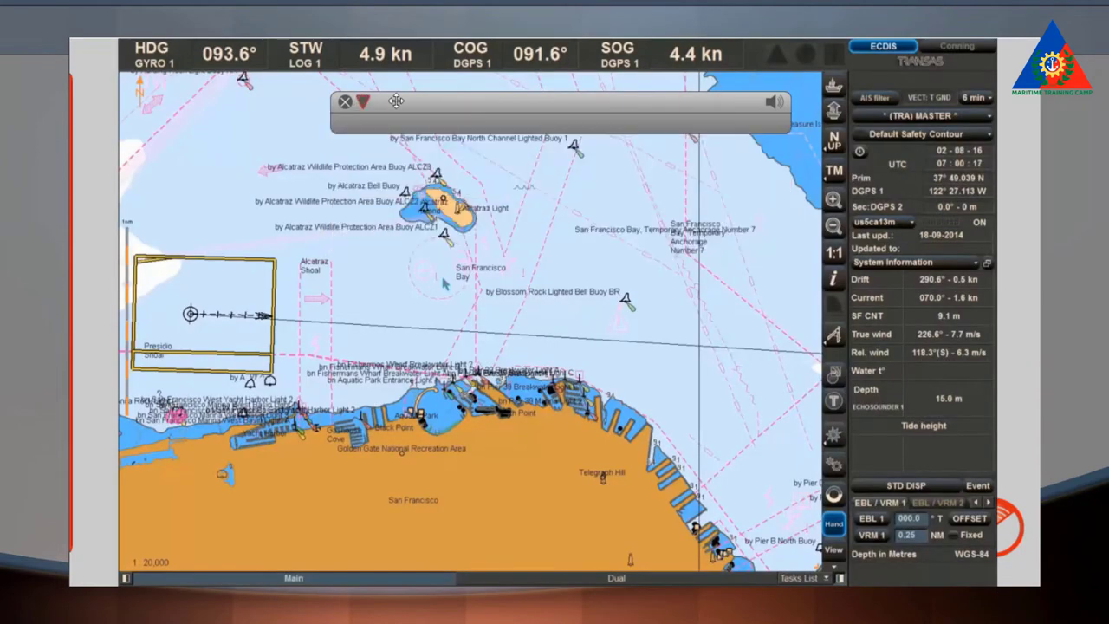
drag(396, 105, 552, 105)
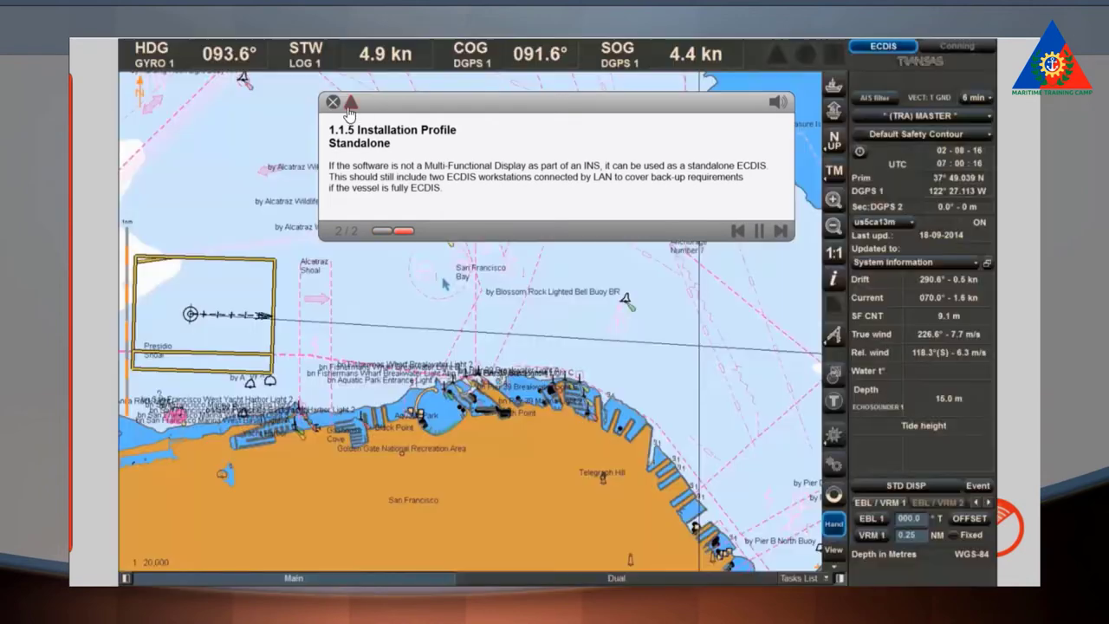
Step: Collapse the Standalone text window of topic 1.1.5, move it off the chart, and continue with unit 1.2 Start-up and Shut-down of ECDIS
click(350, 108)
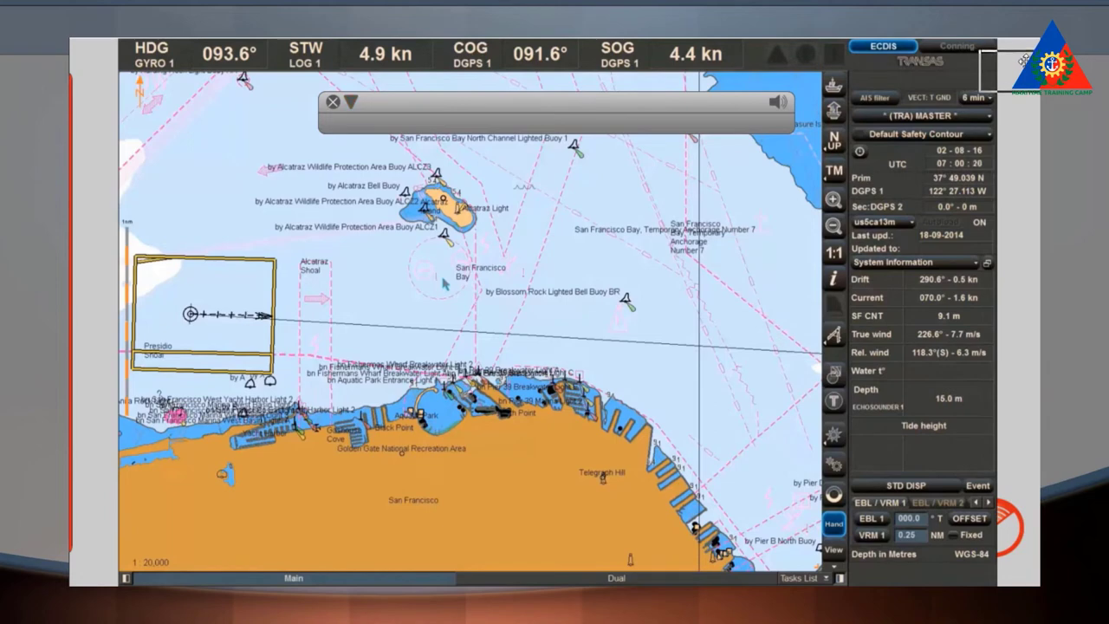
drag(1024, 59, 1025, 59)
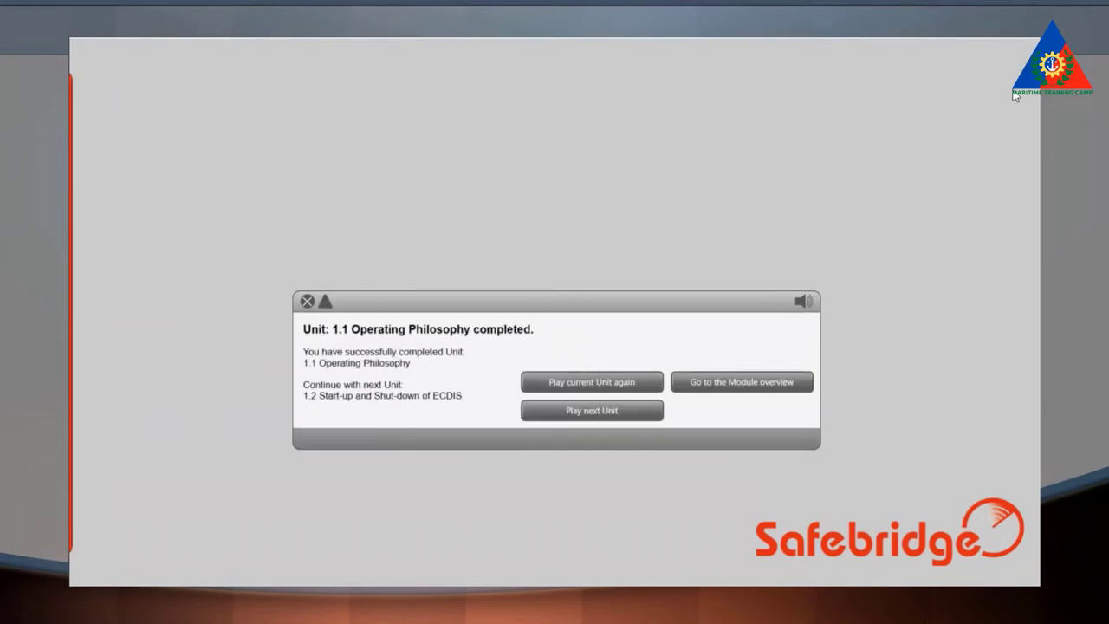
click(611, 412)
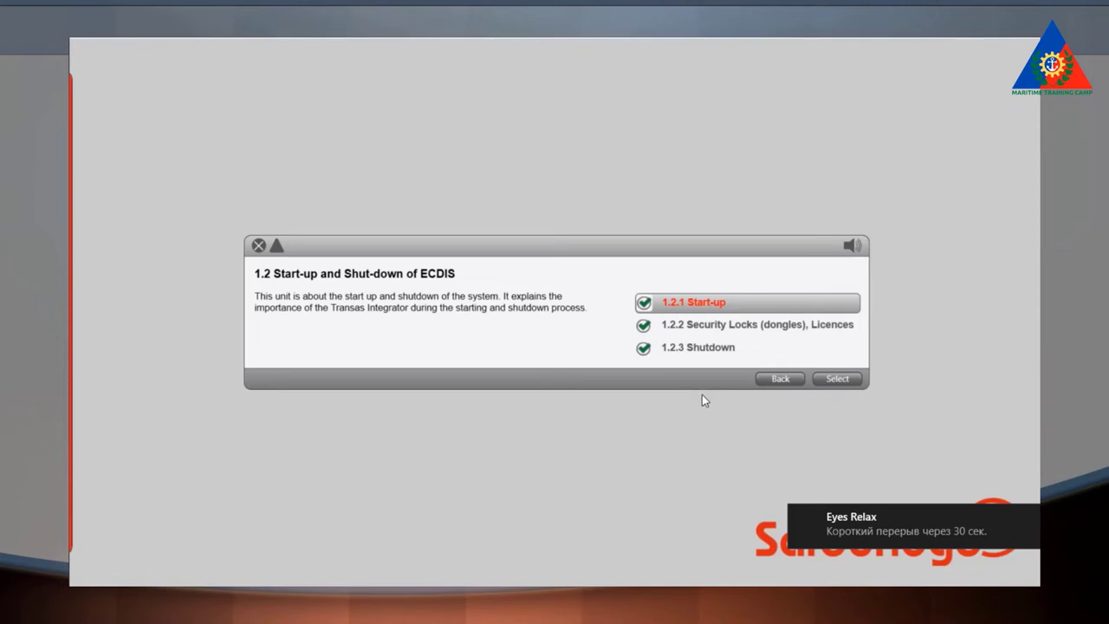
Step: Start topic 1.2.1 Start-up, bringing up the oCam recorder window and minimizing it along the way
key(super)
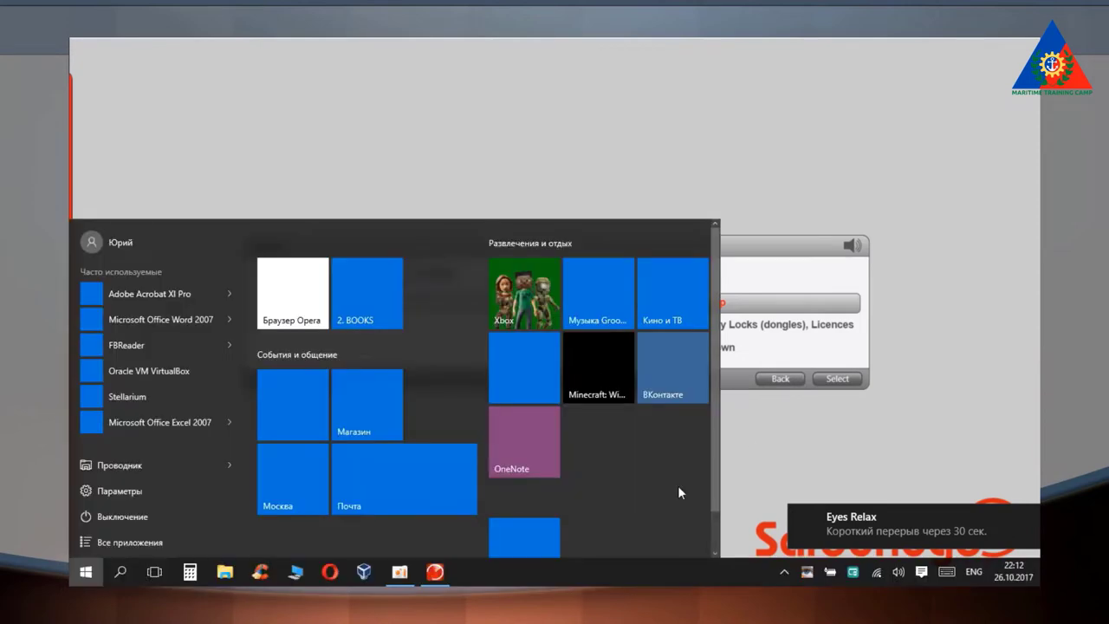
click(407, 572)
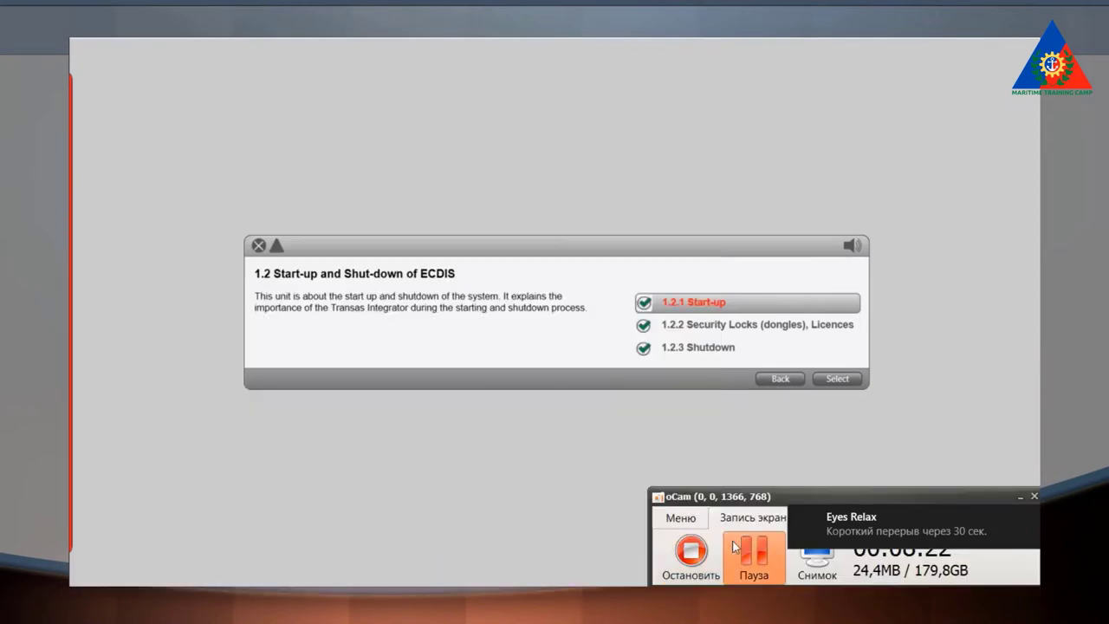
click(837, 379)
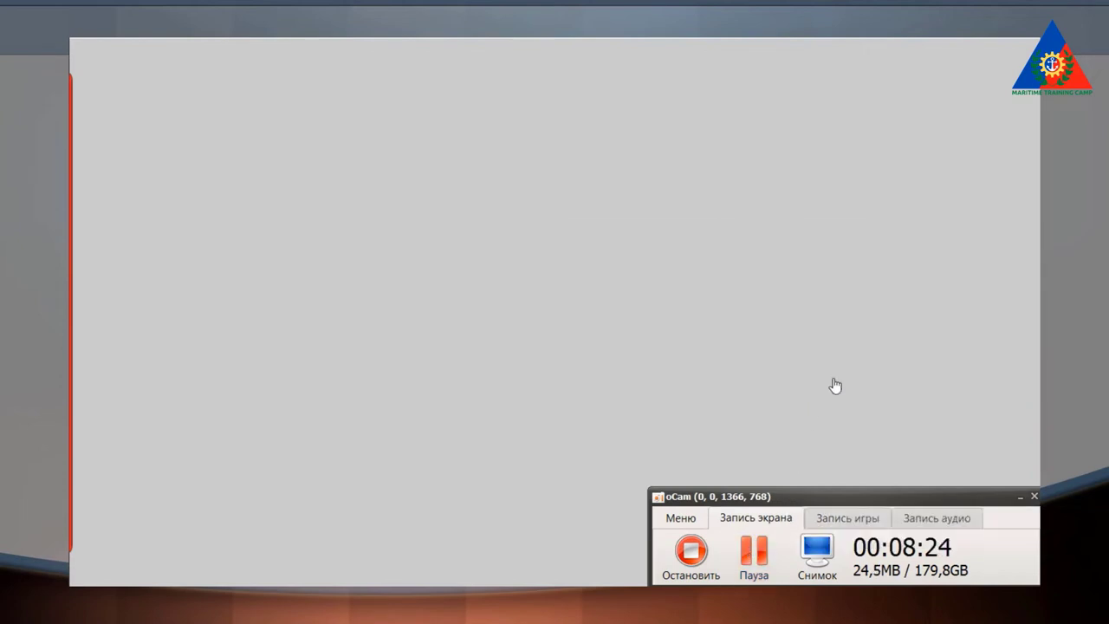
click(1021, 497)
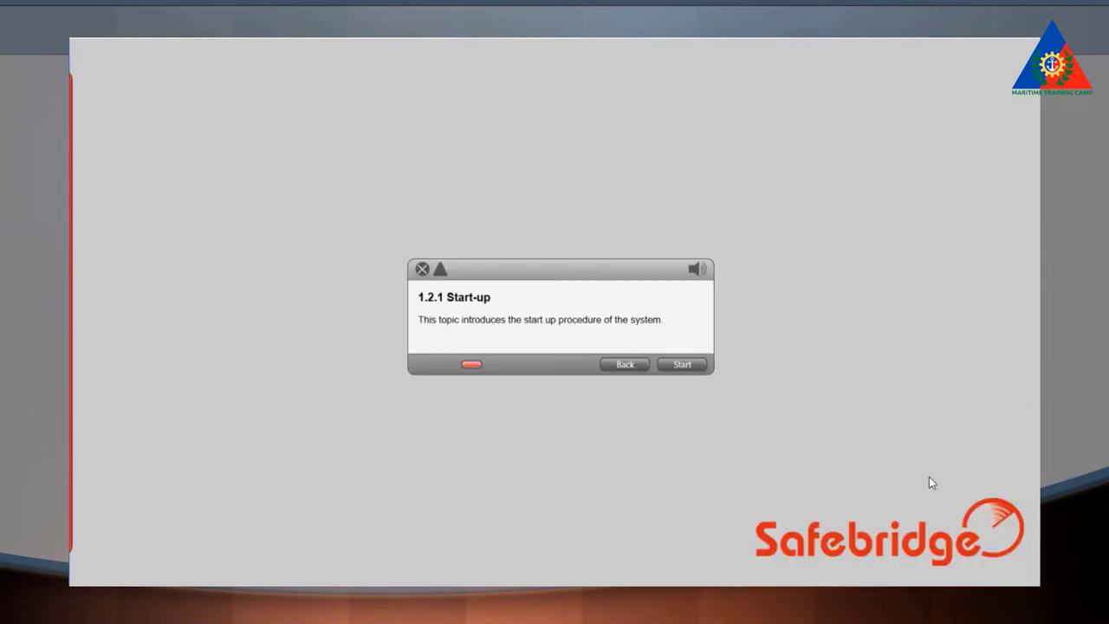
click(687, 367)
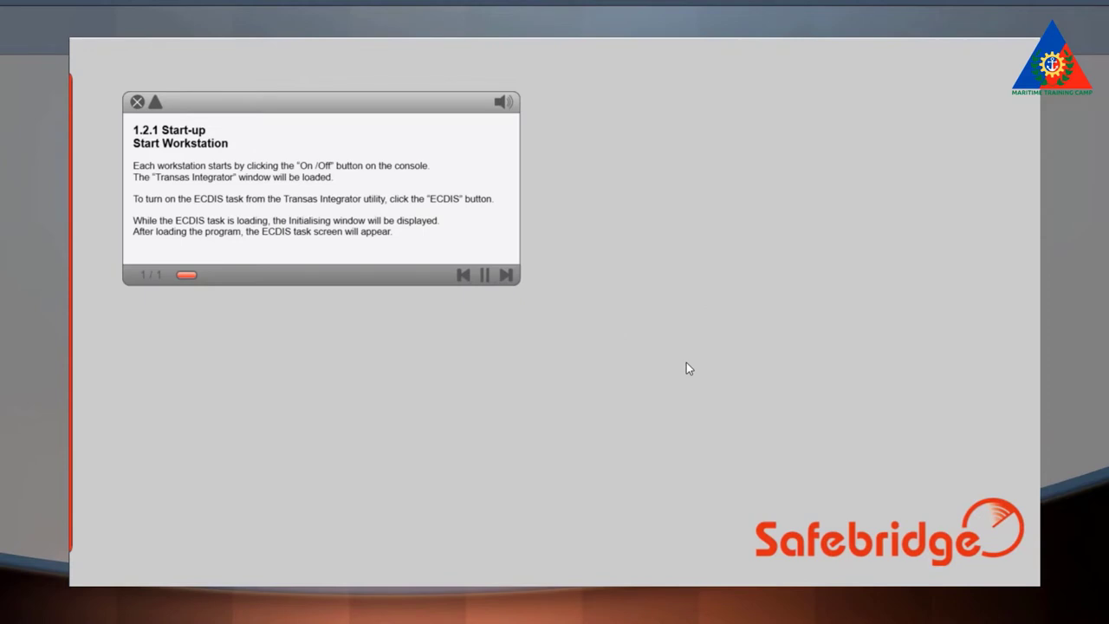
Step: Collapse the Start Workstation text window, move it clear of the Transas Integrator screen, and launch the ECDIS task
click(156, 104)
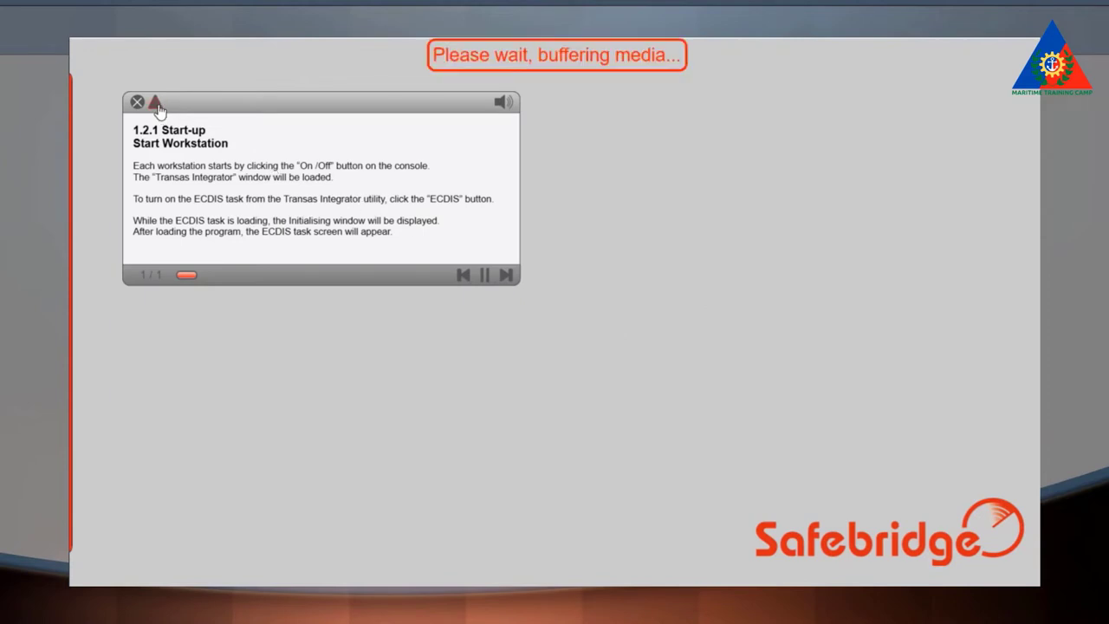
click(156, 103)
drag(686, 139, 1005, 83)
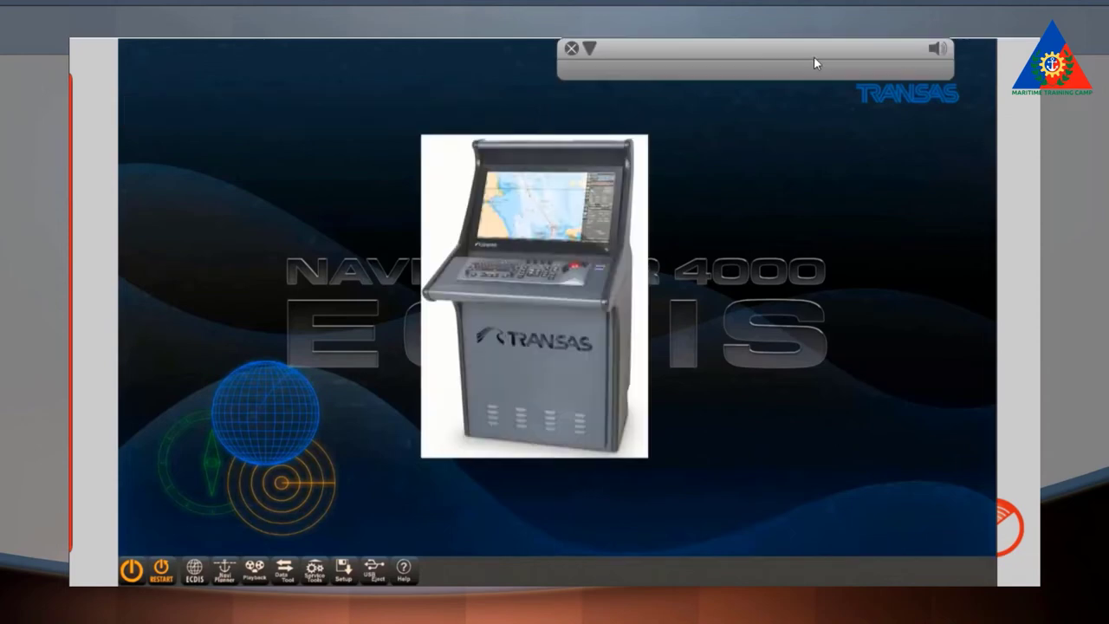
drag(711, 48, 1008, 55)
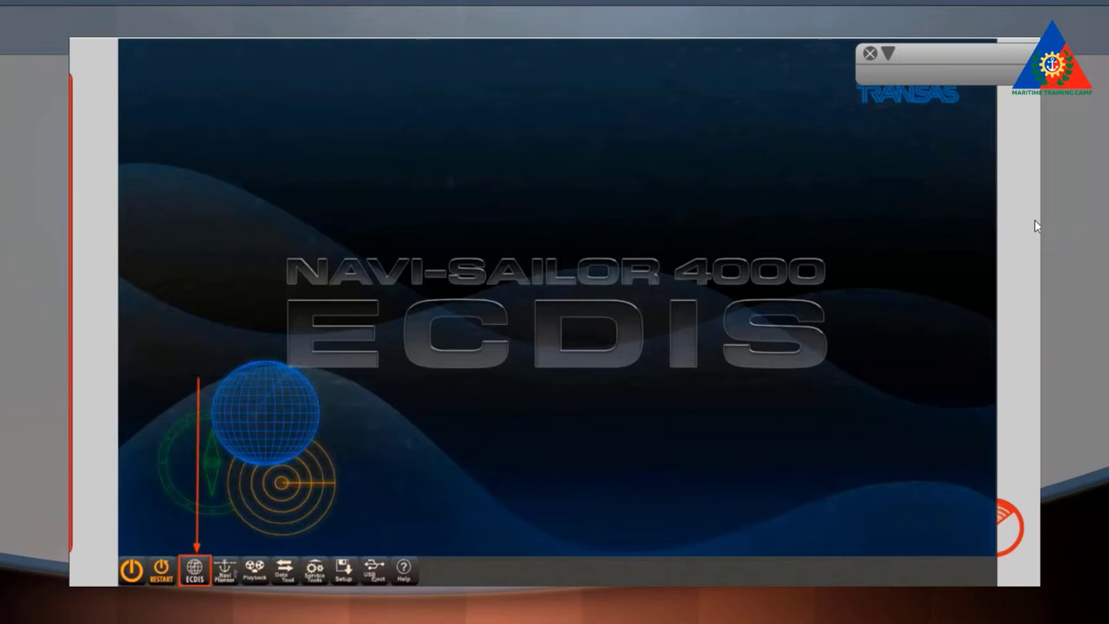
click(194, 570)
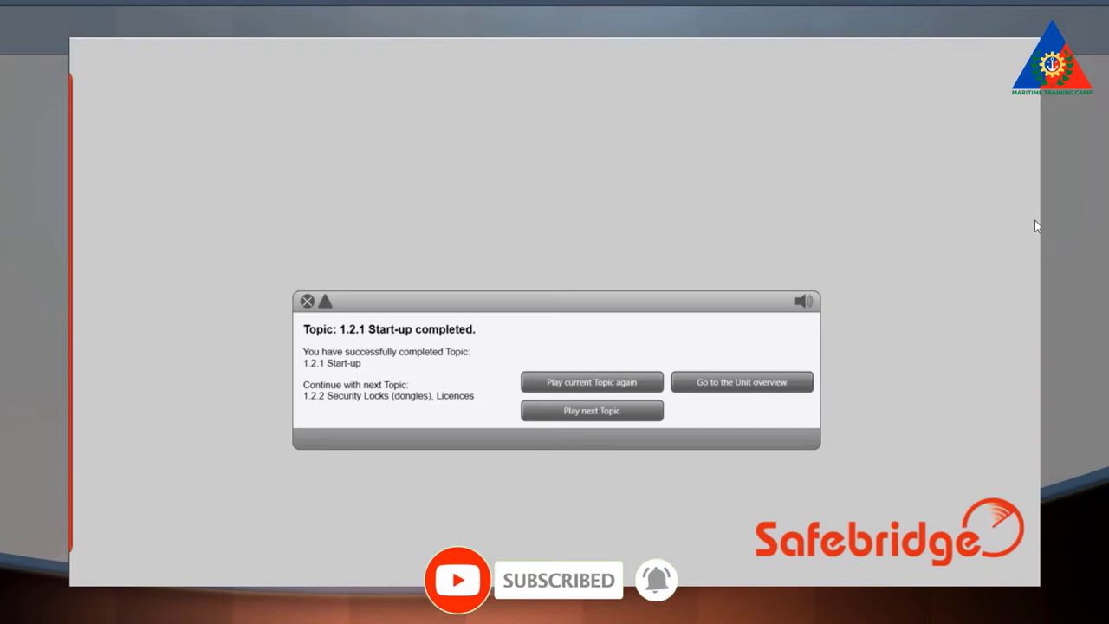
Step: Start topic 1.2.2 Security Locks (dongles), Licences and collapse its Protection Key and Dongle-Less Protection text windows, moving the latter aside
click(565, 409)
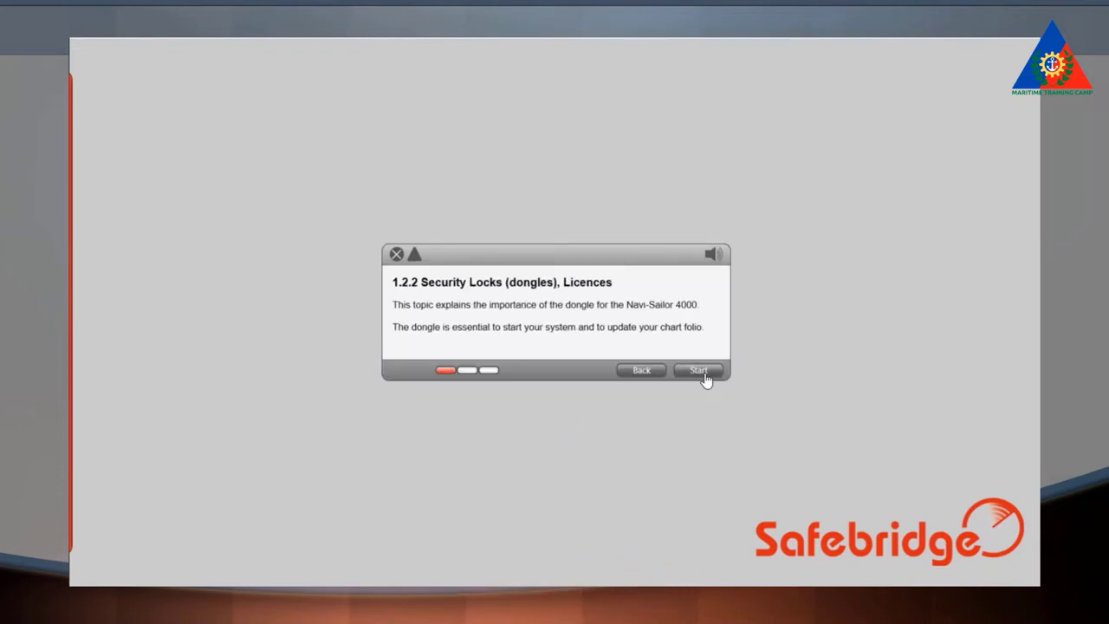
click(703, 374)
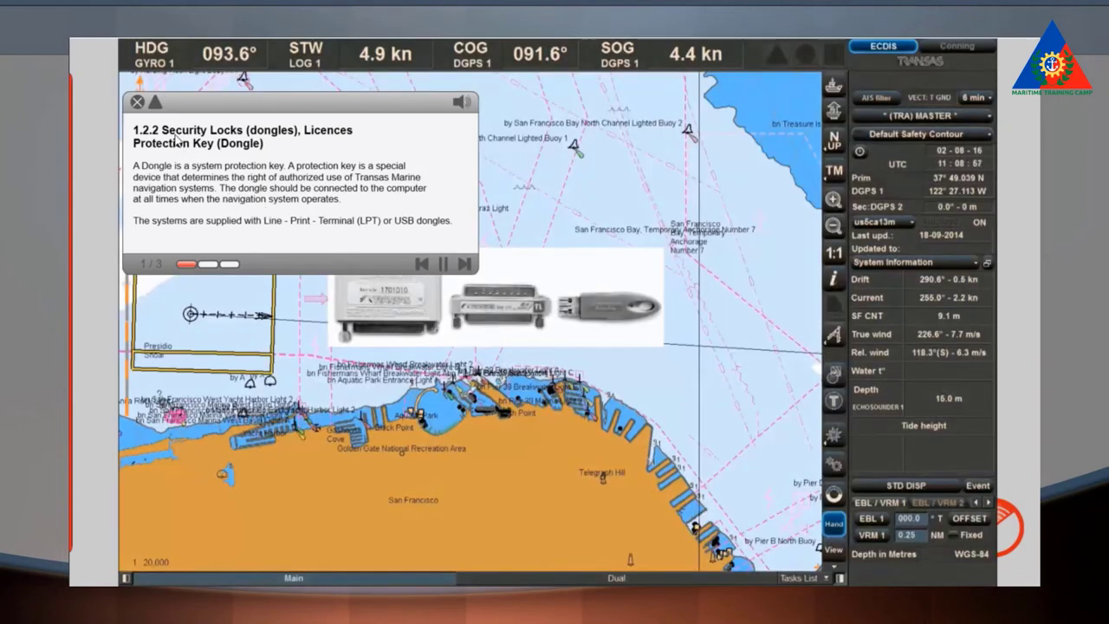
click(155, 103)
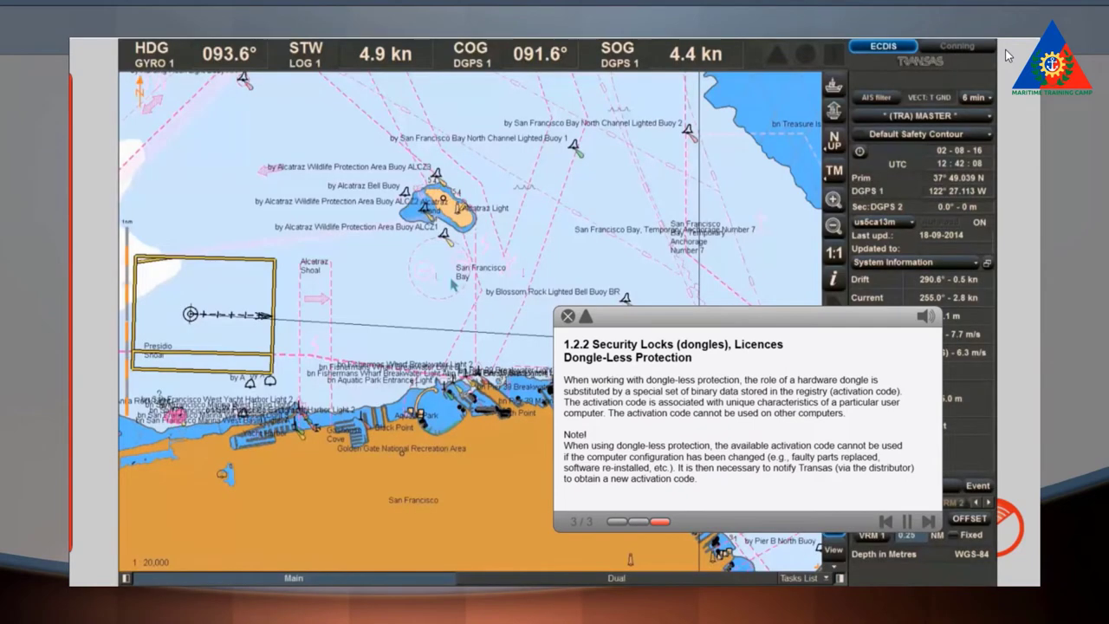
click(586, 317)
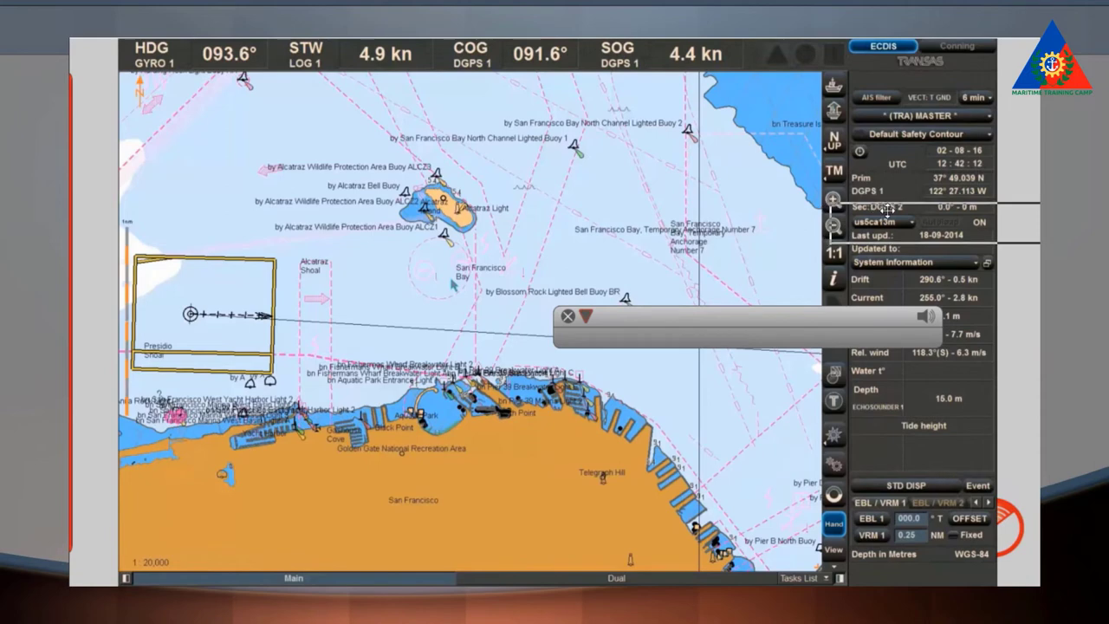
drag(976, 117, 996, 67)
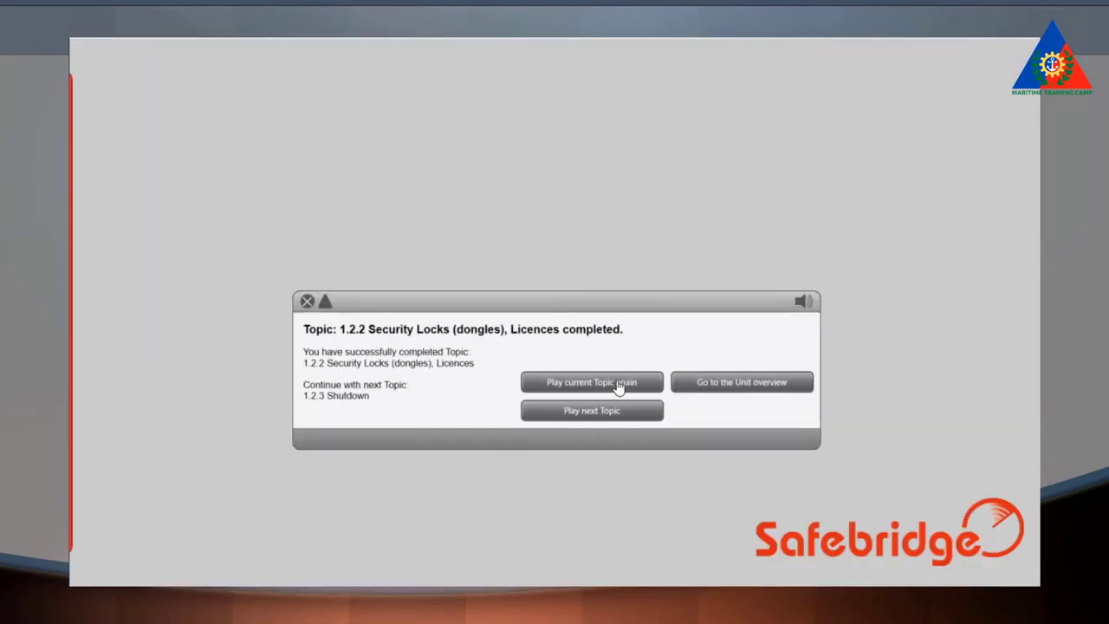
Step: Start topic 1.2.3 Shutdown and collapse its Stop ECDIS Task text window, moving it off the chart
click(617, 412)
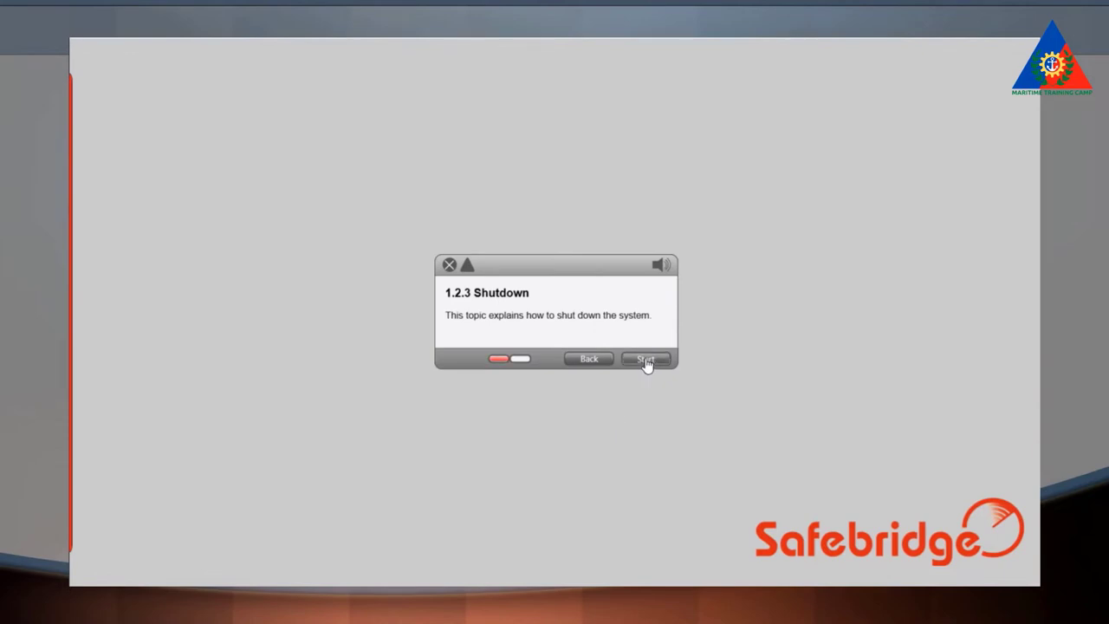
click(648, 360)
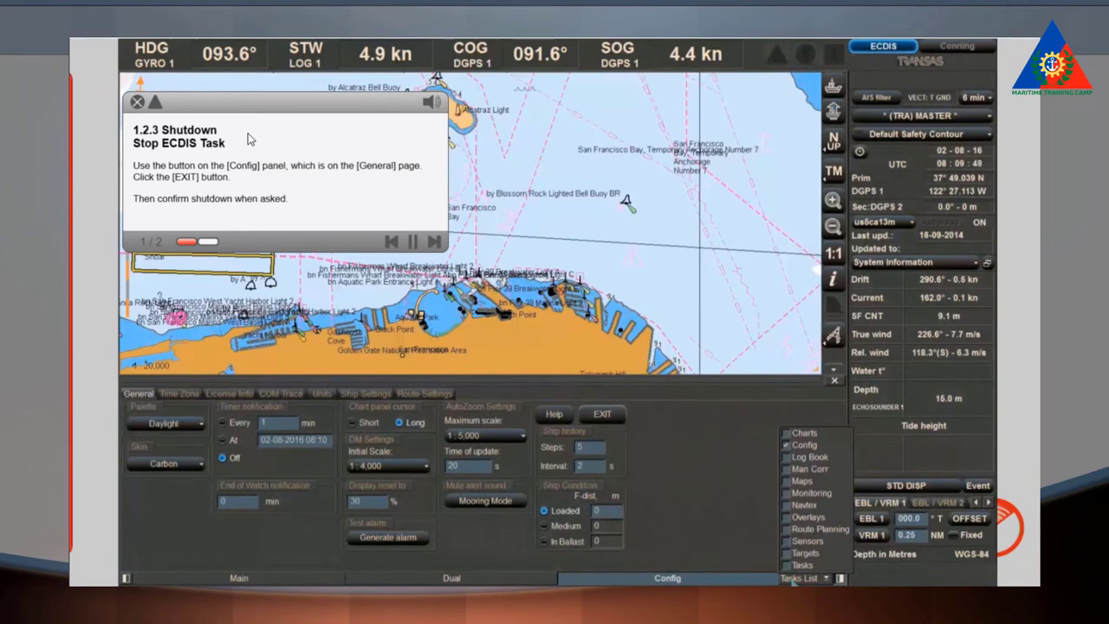
click(154, 104)
drag(177, 102, 1014, 64)
Step: Exit the ECDIS task from the General configuration page and halt the workstation, collapsing the Shutdown Workstation text window in between
click(605, 415)
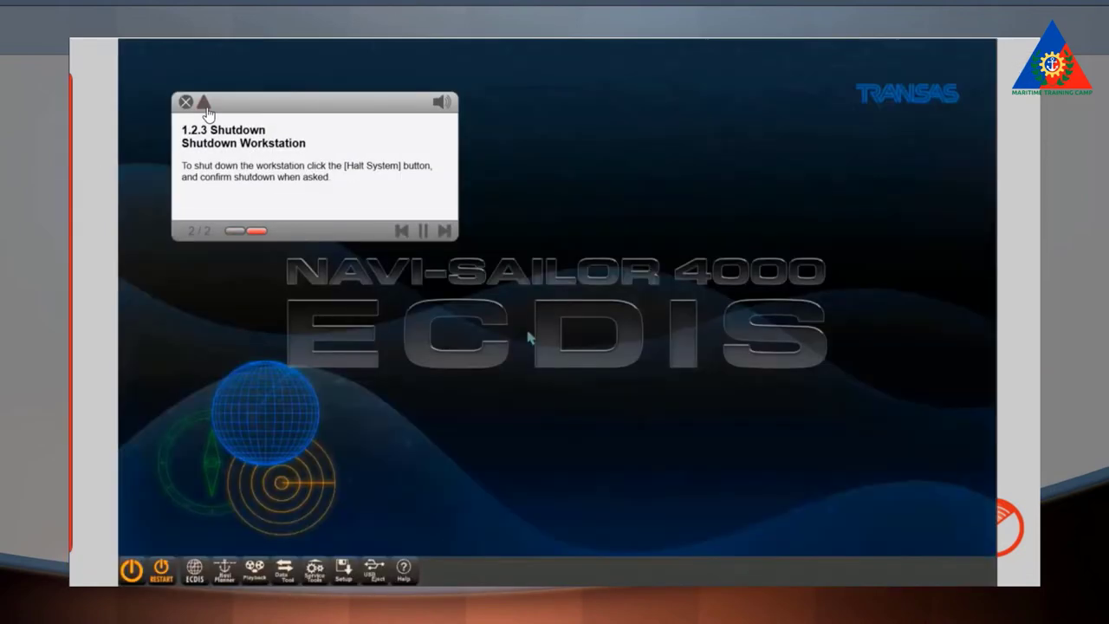
click(204, 103)
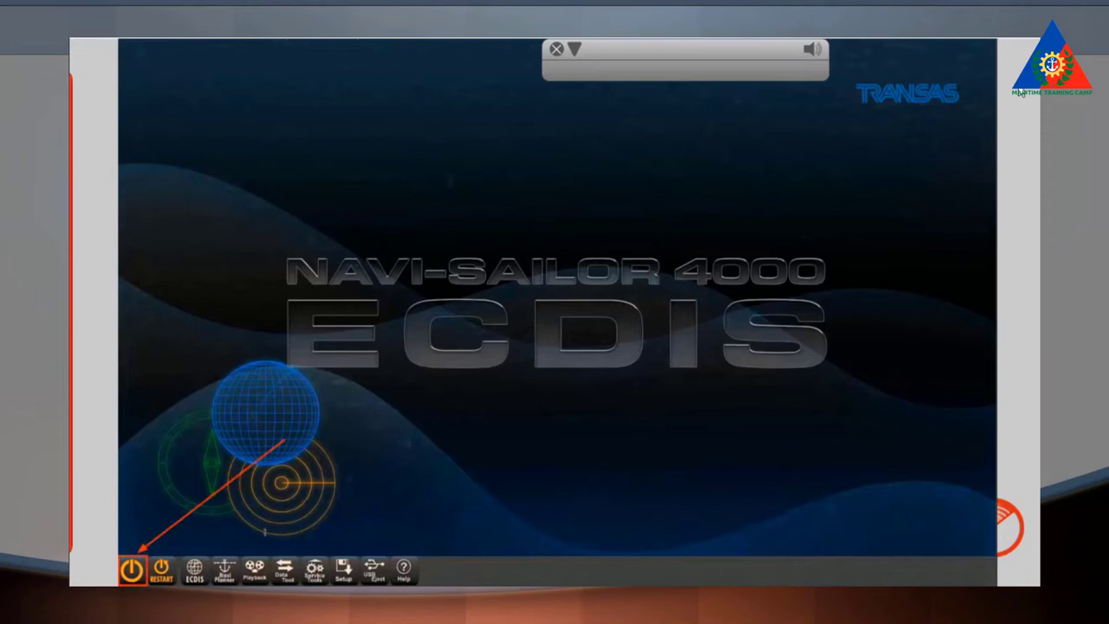
click(133, 569)
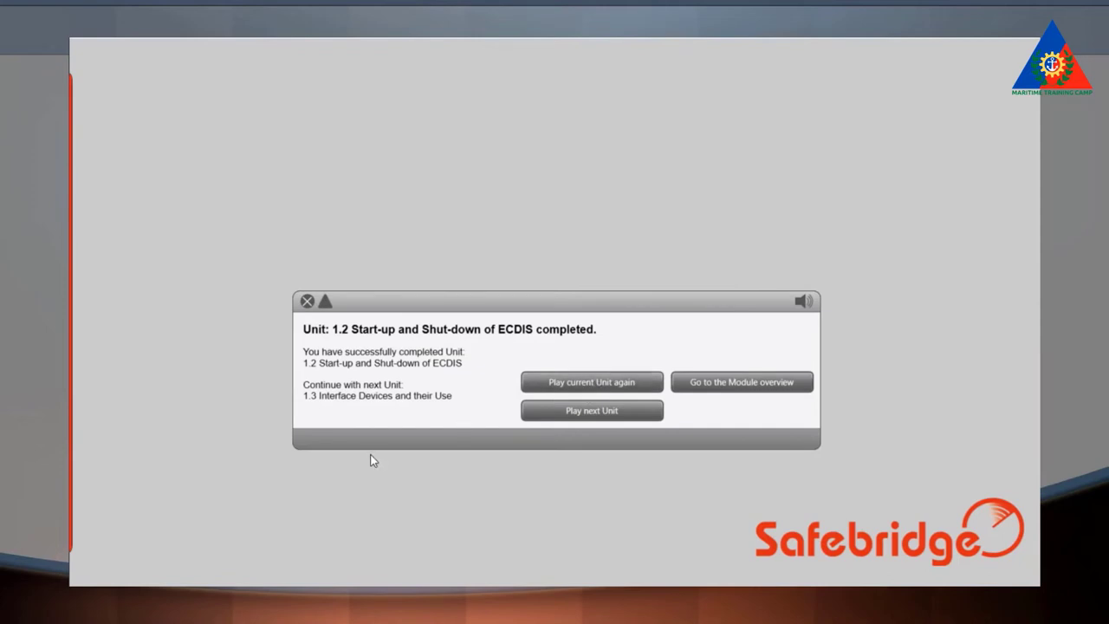
key(super)
key(Escape)
key(super)
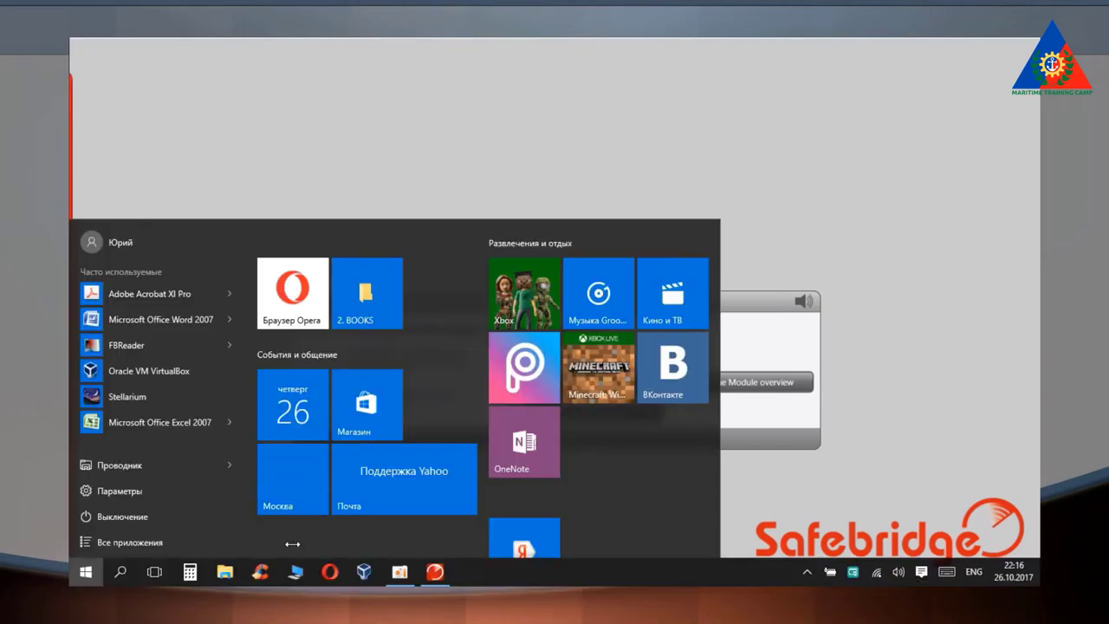
click(406, 573)
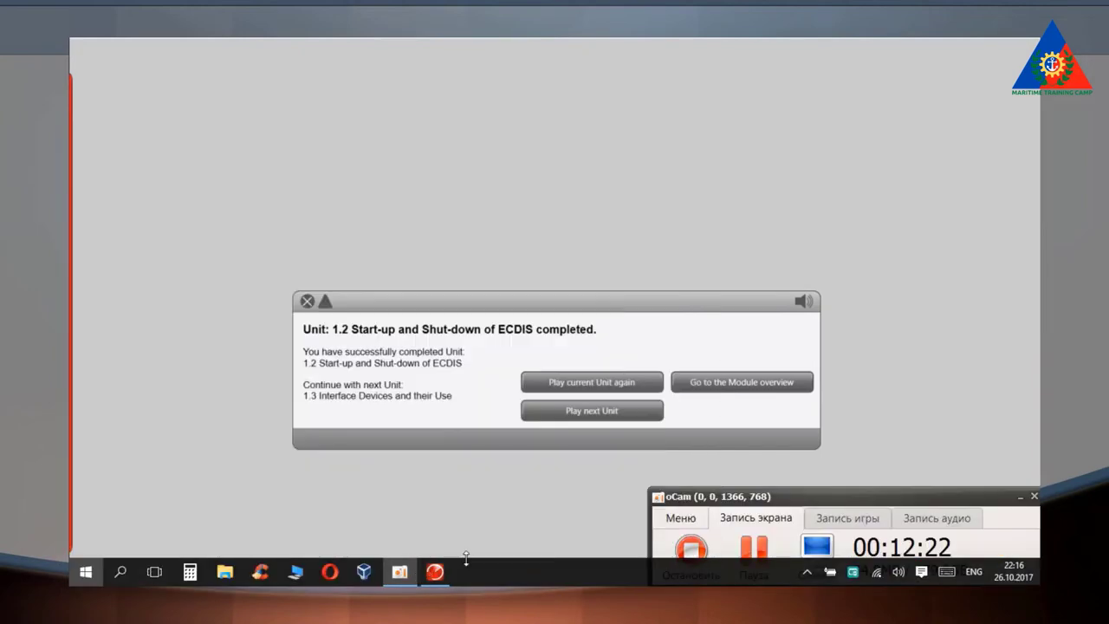
Step: Start topic 1.3.1 General Screen Layout and Menu Overview of unit 1.3 and collapse its Default Settings text window, moving it off the chart
click(612, 418)
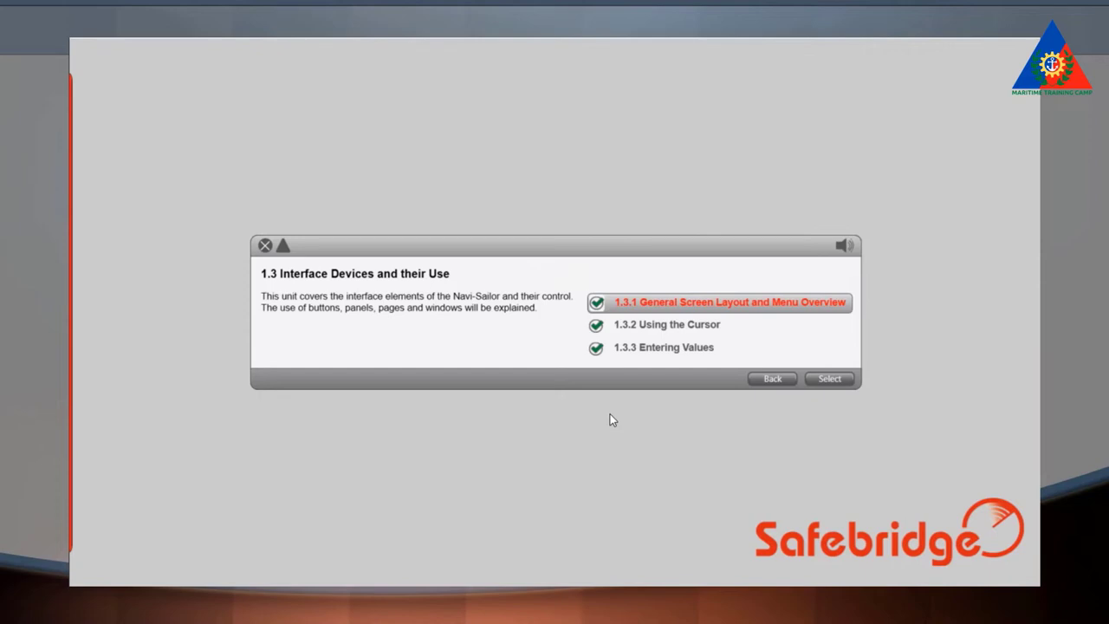
click(832, 378)
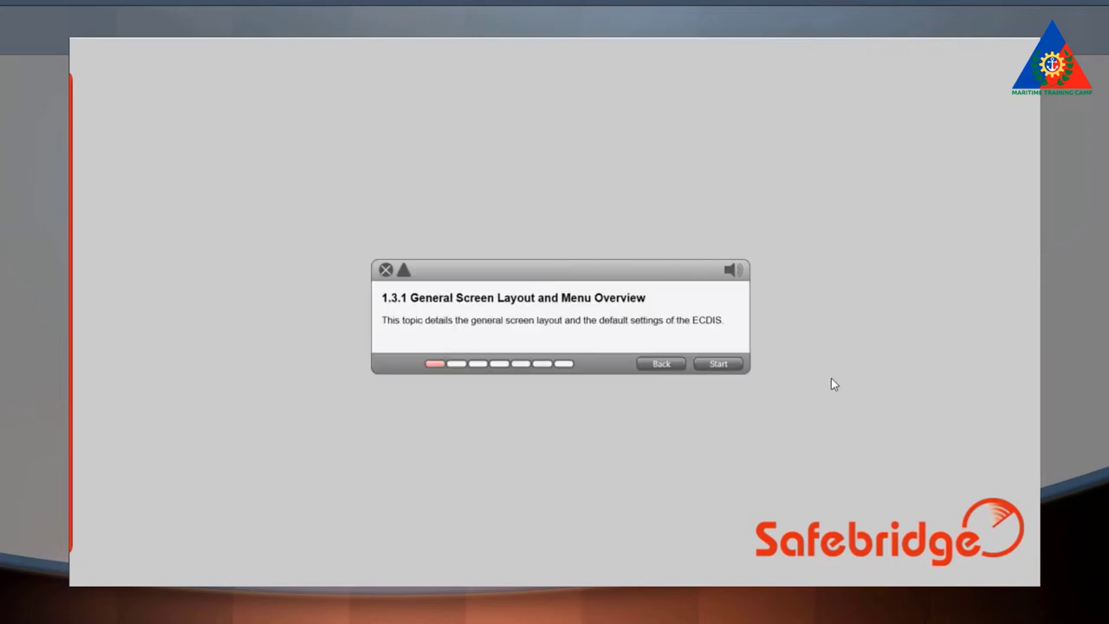
click(726, 369)
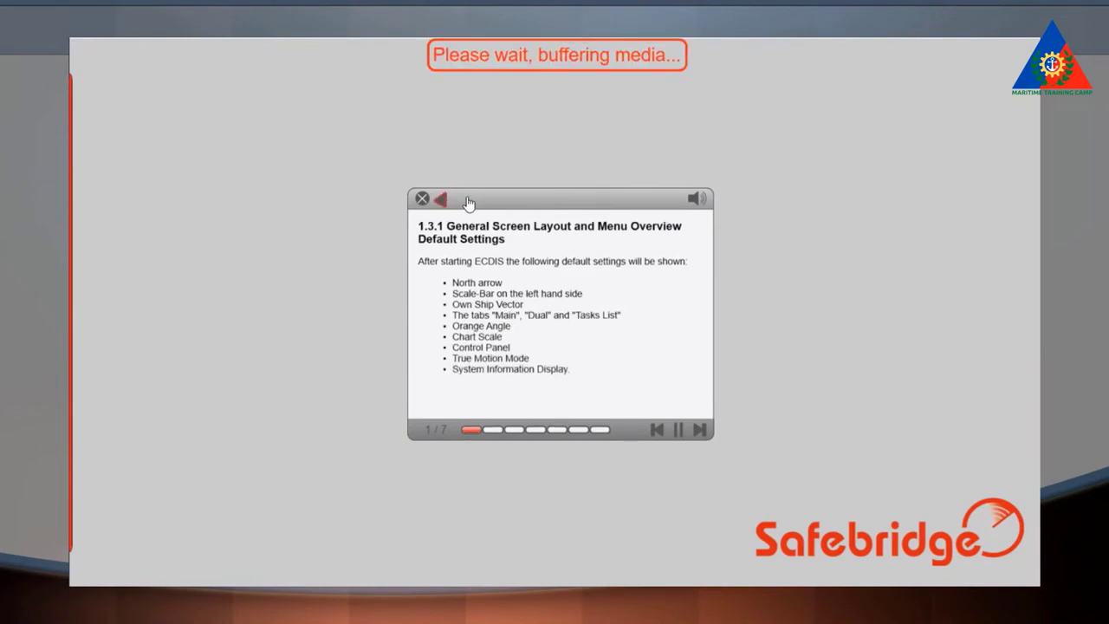
click(440, 199)
drag(481, 198, 1015, 63)
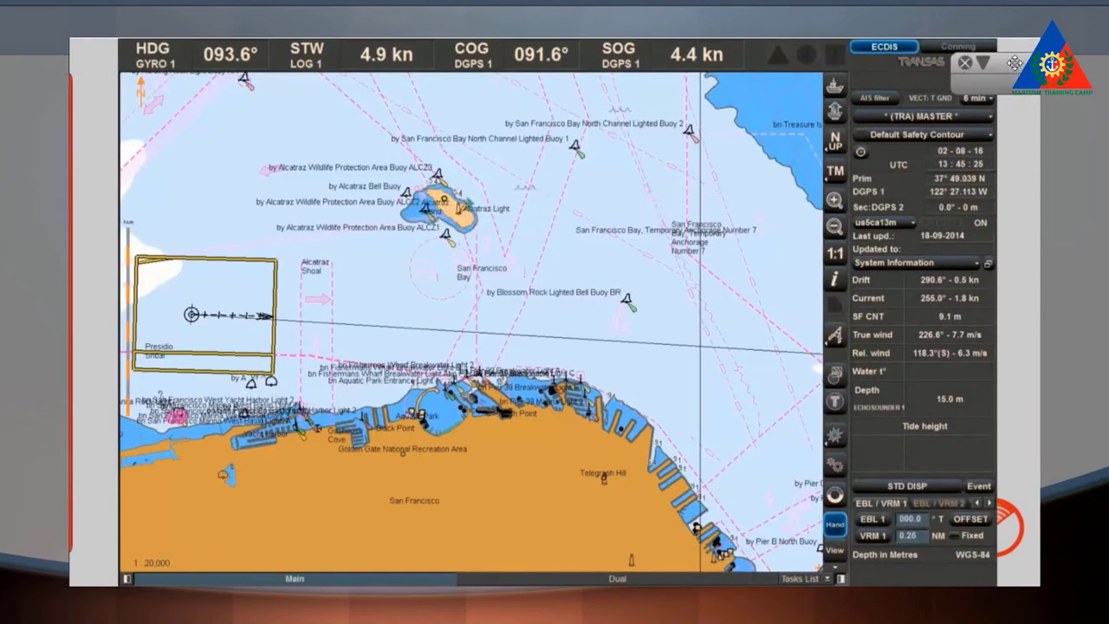
Step: Adjust the computer's playback volume for the training narration
scroll(1015, 63, up, 3)
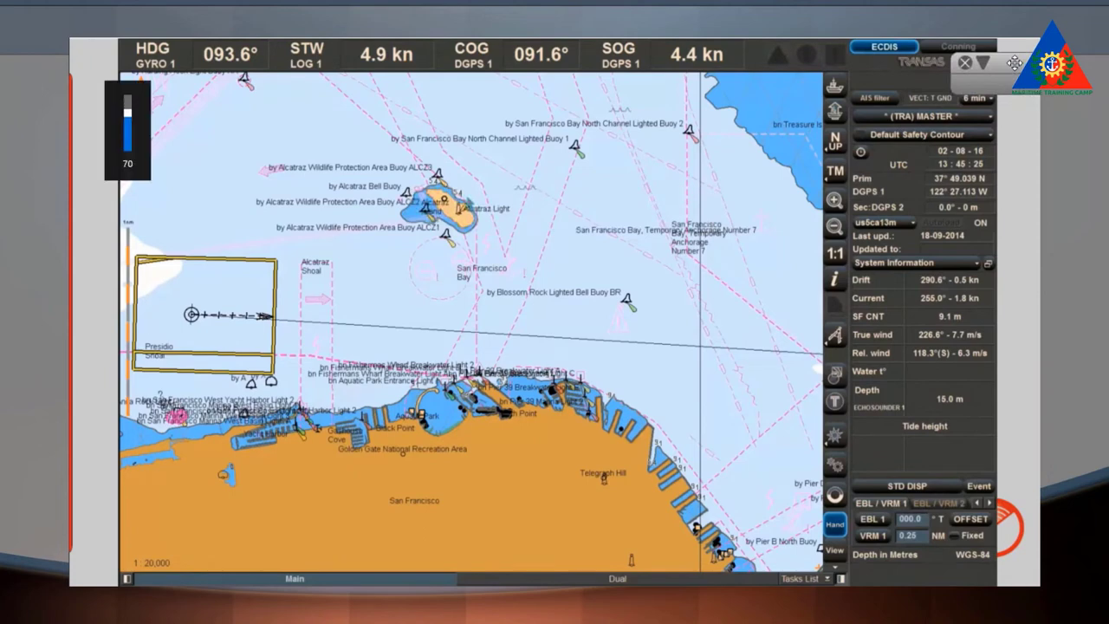
scroll(1015, 64, down, 10)
scroll(1015, 63, up, 6)
scroll(1015, 63, up, 8)
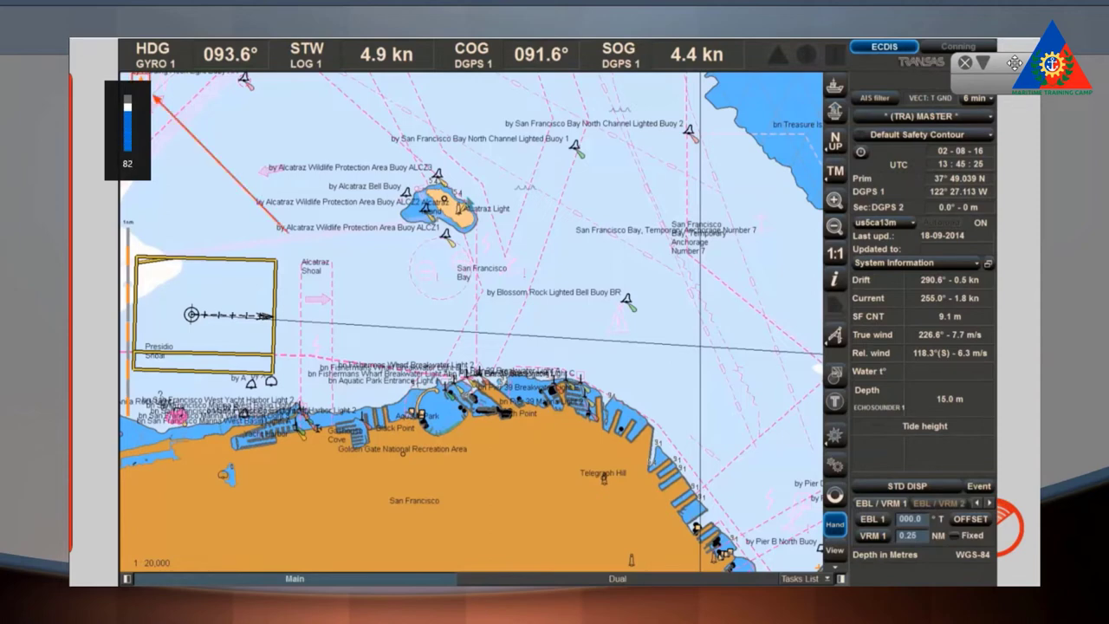
scroll(1015, 63, down, 2)
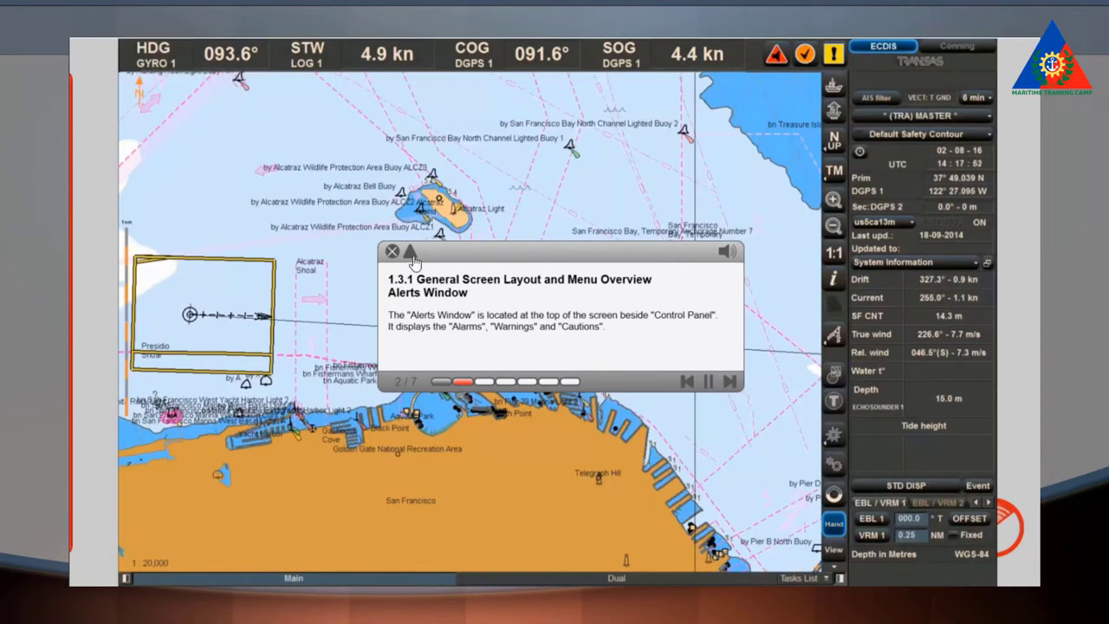
Step: Collapse the Alerts Window, Navigational Information and Chart Panel Bar text windows of topic 1.3.1 to uncover the chart
click(412, 256)
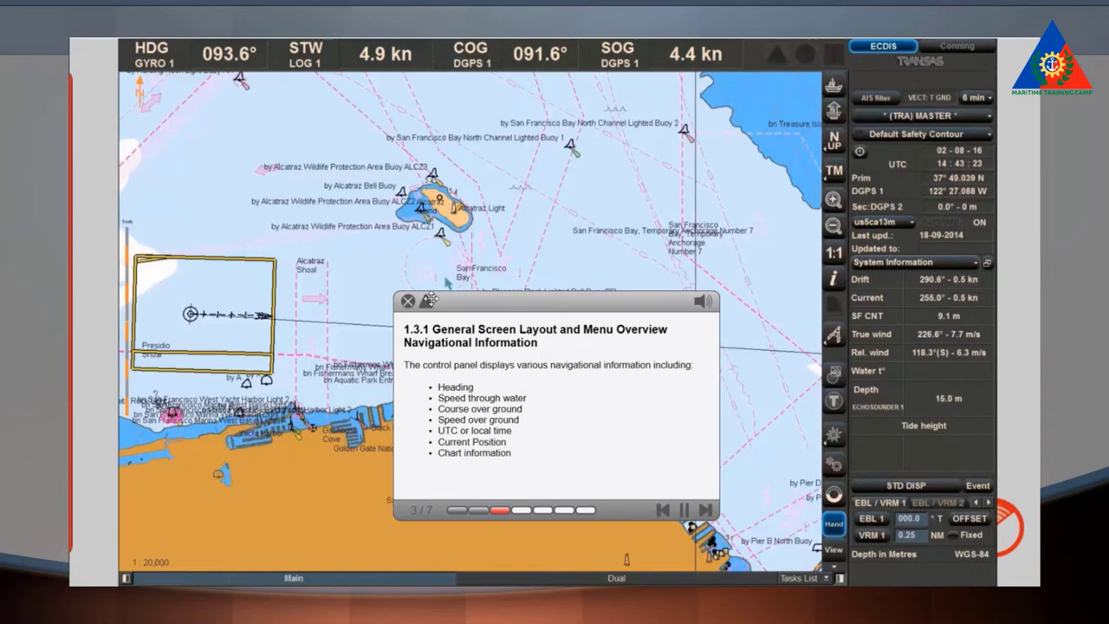
click(426, 304)
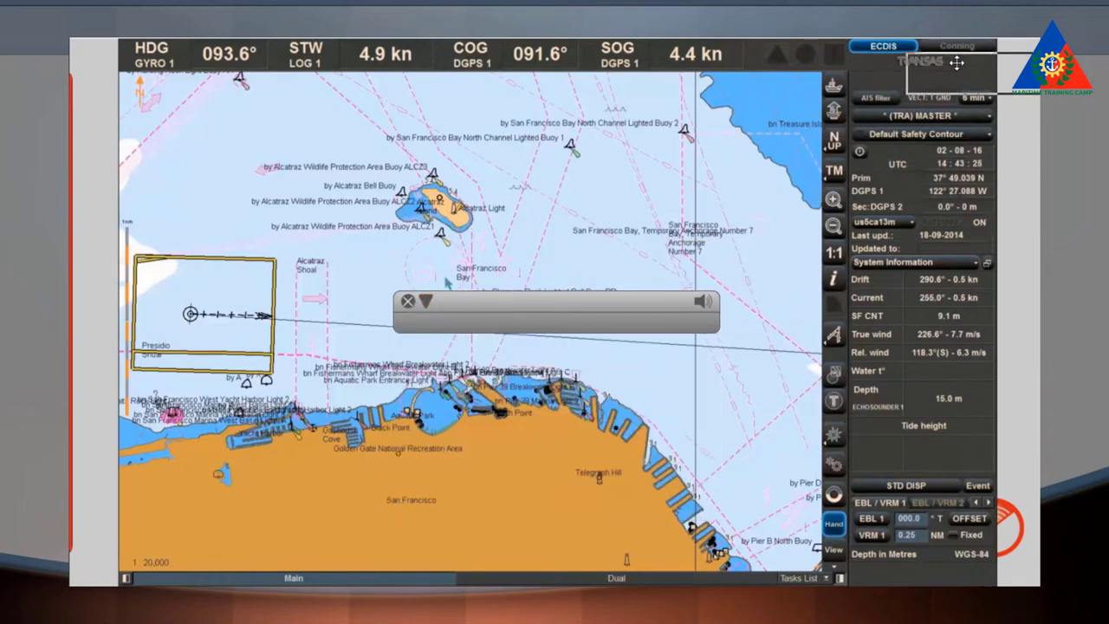
drag(973, 60, 976, 59)
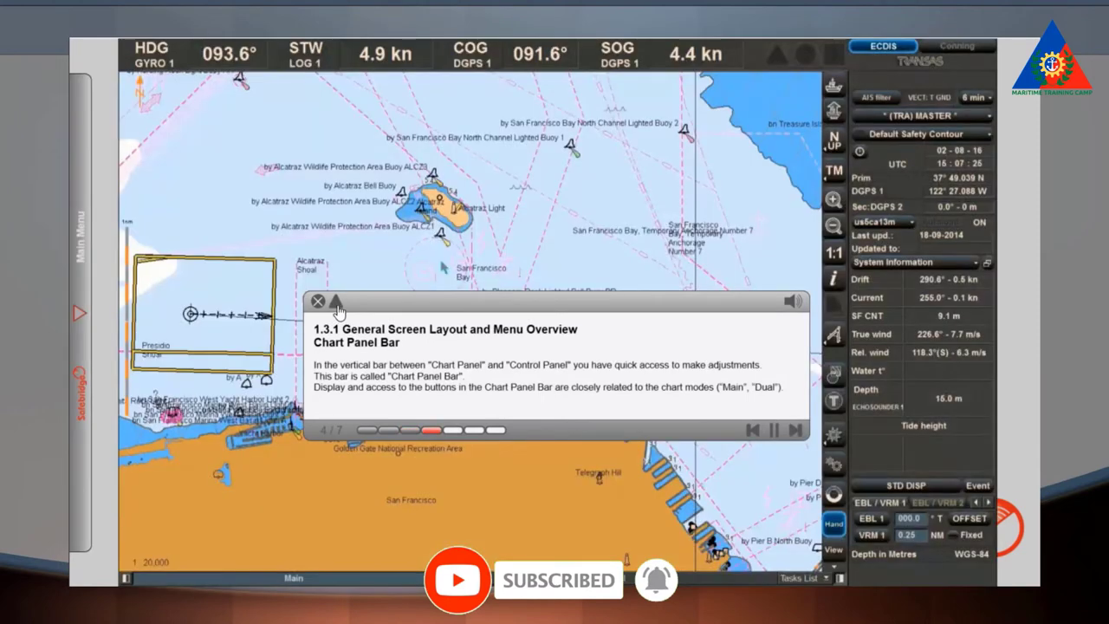
click(336, 301)
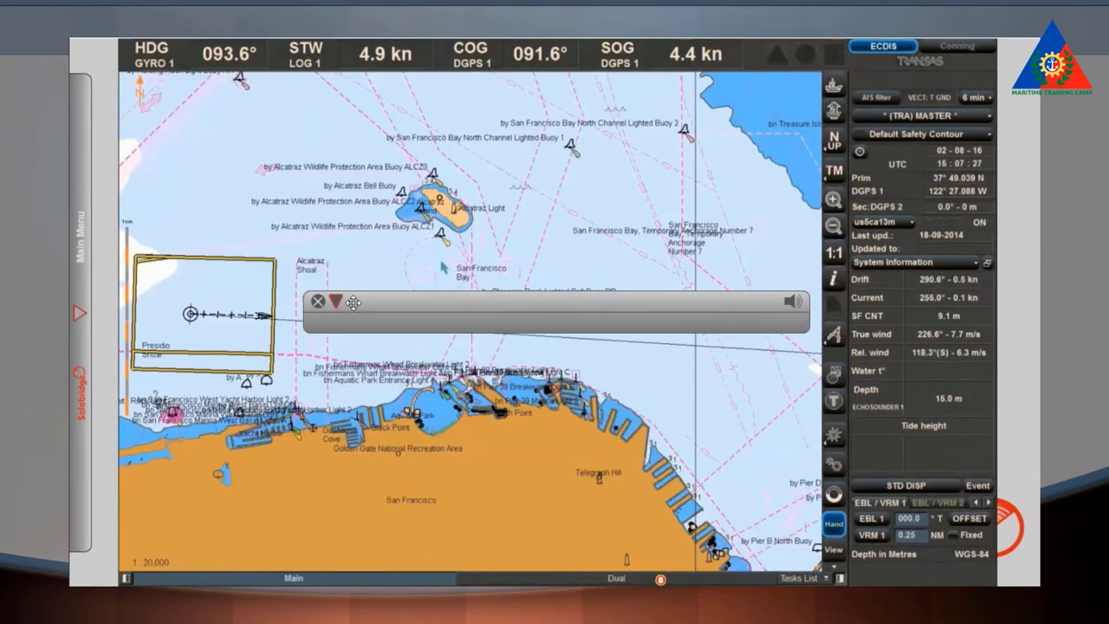
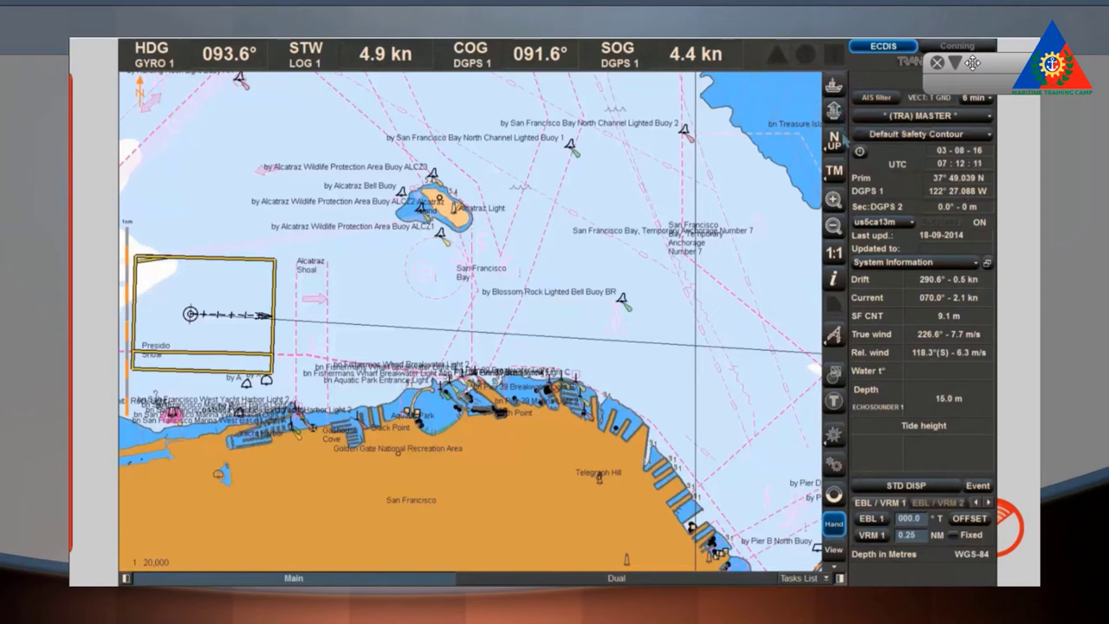
Step: Show the N UP / H UP chart orientation choices and the RM / TM motion mode choices of the Main panel
click(840, 138)
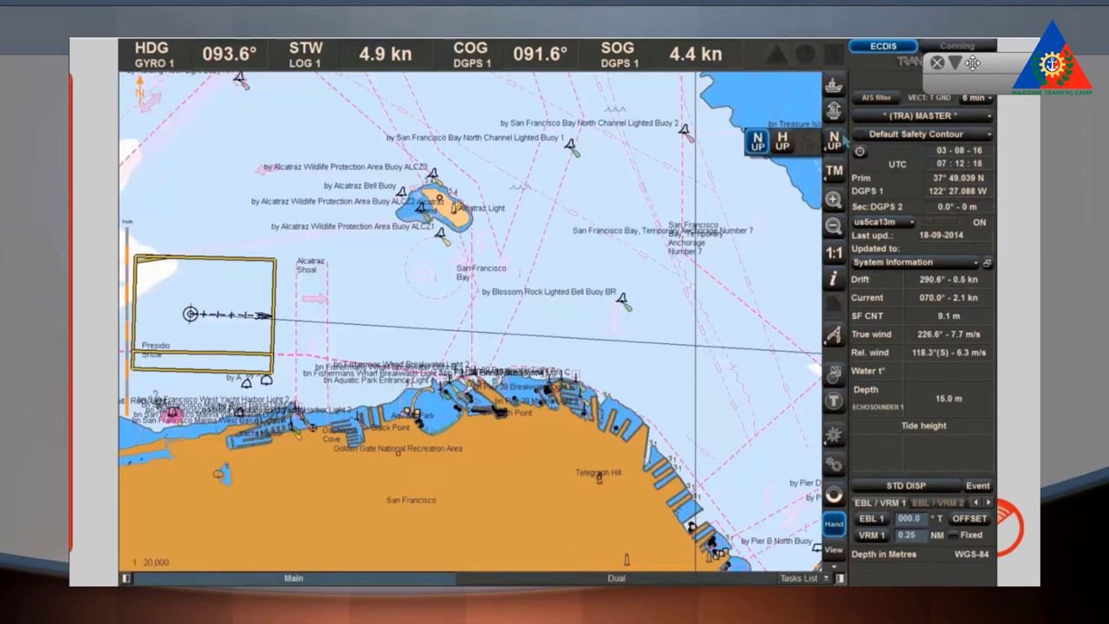
click(828, 139)
click(836, 171)
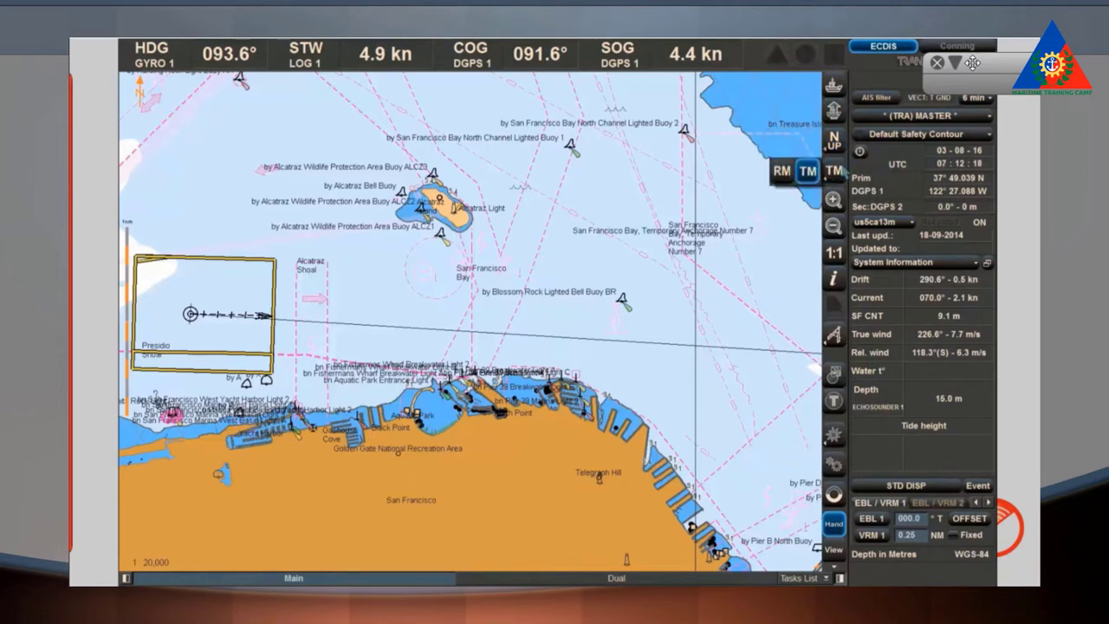
click(842, 173)
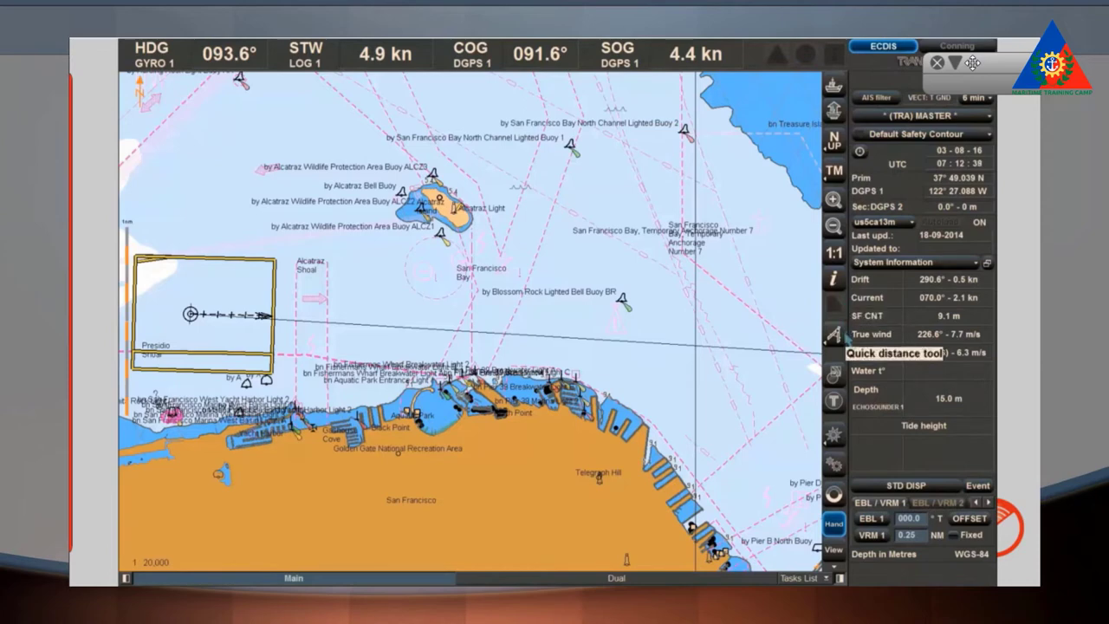
Step: Examine the remaining Main panel chart functions, from the quick distance tool and Show chart down to the View cursor
click(846, 339)
click(846, 338)
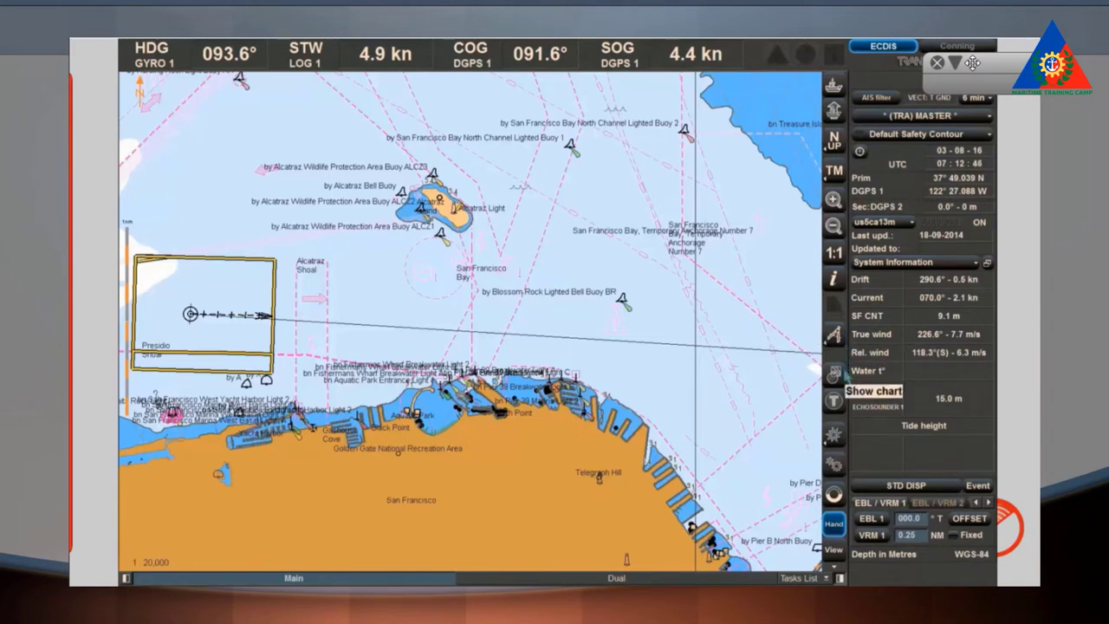
click(839, 436)
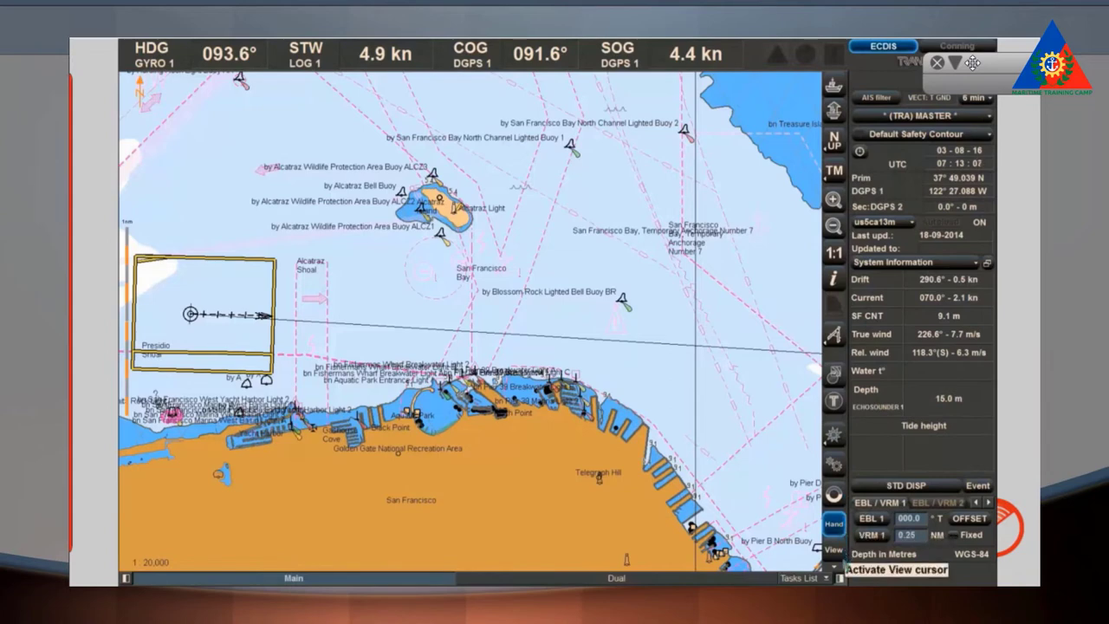
scroll(845, 568, down, 1)
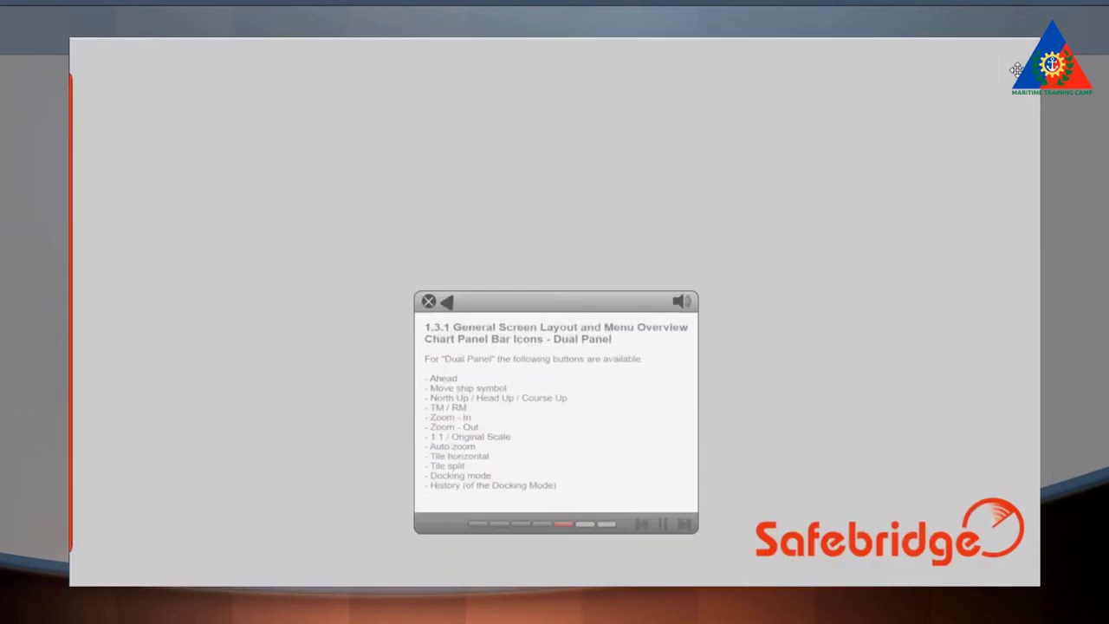
Step: Collapse the Dual Panel text window off the chart and review the Dual panel's orientation and TM / RM controls
click(446, 303)
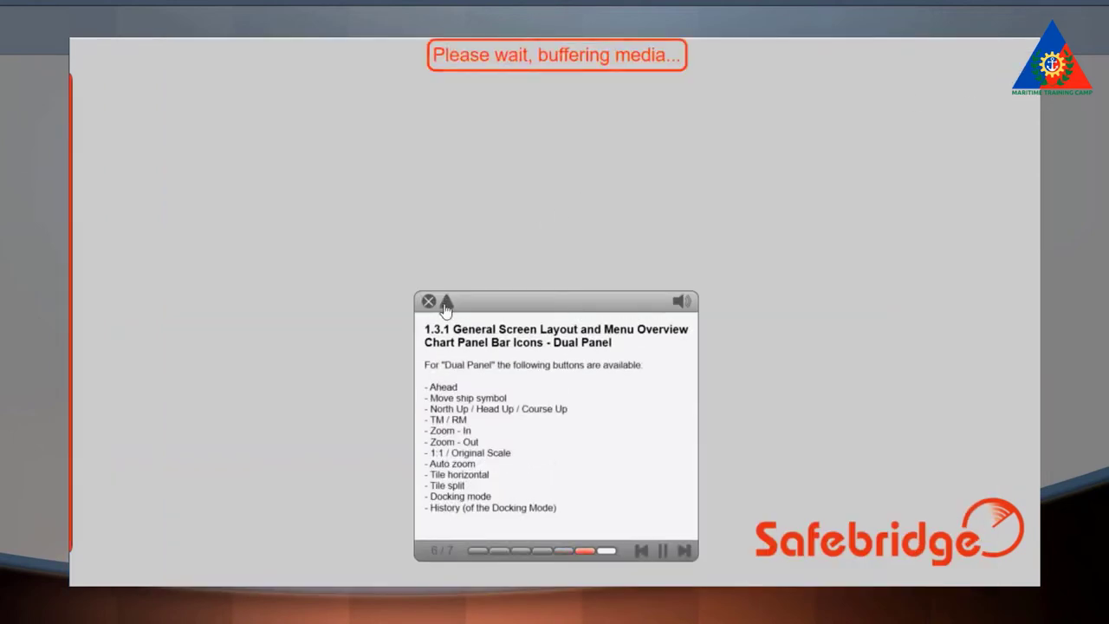
click(447, 302)
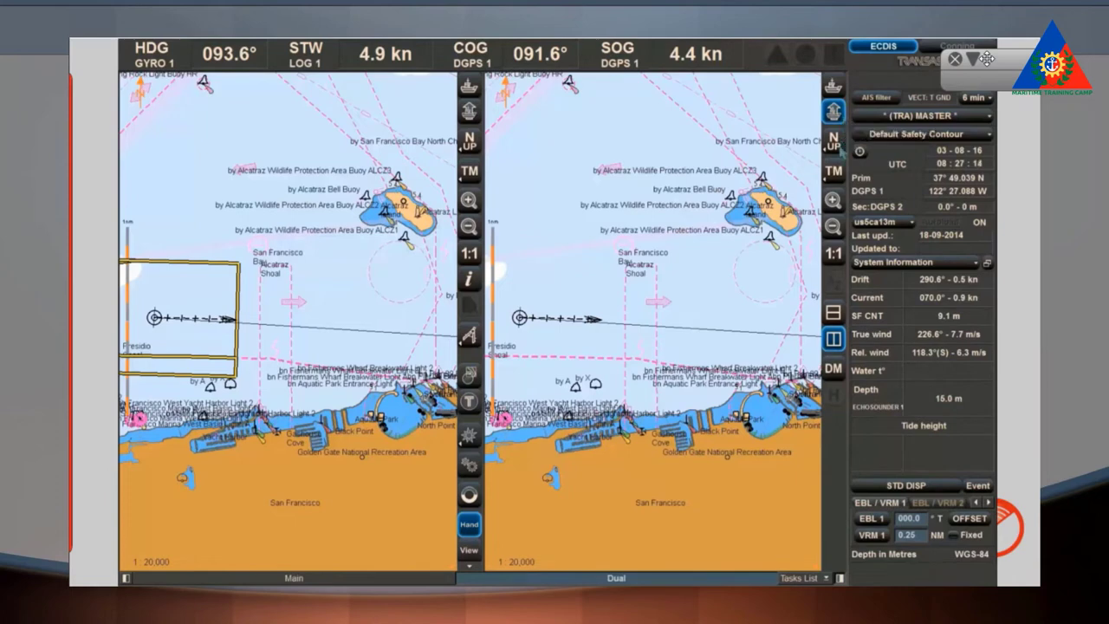
click(838, 148)
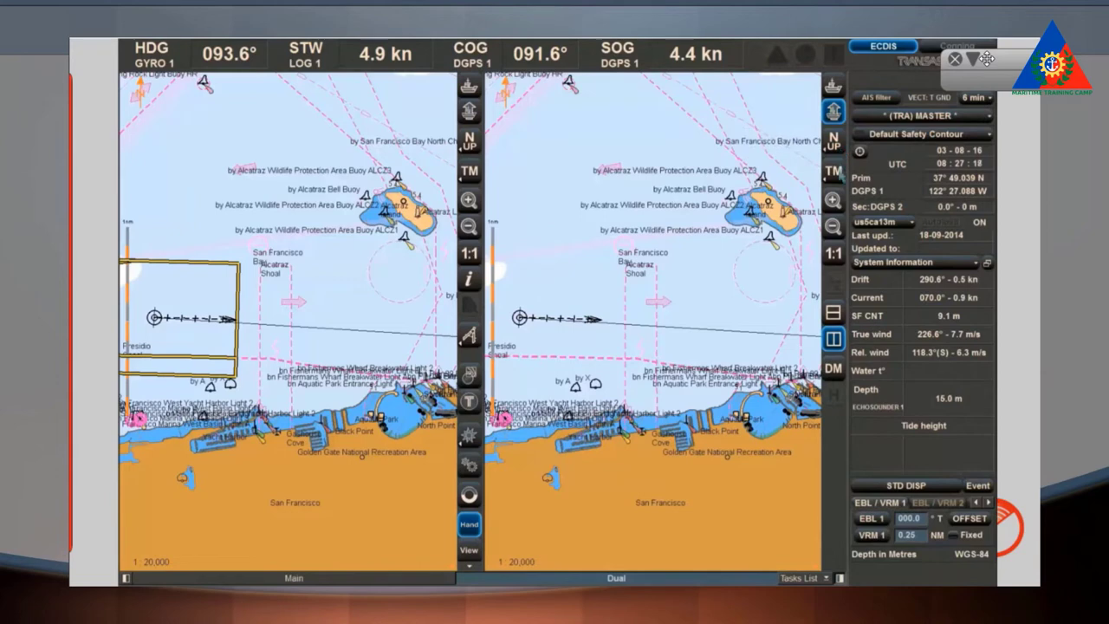
click(837, 175)
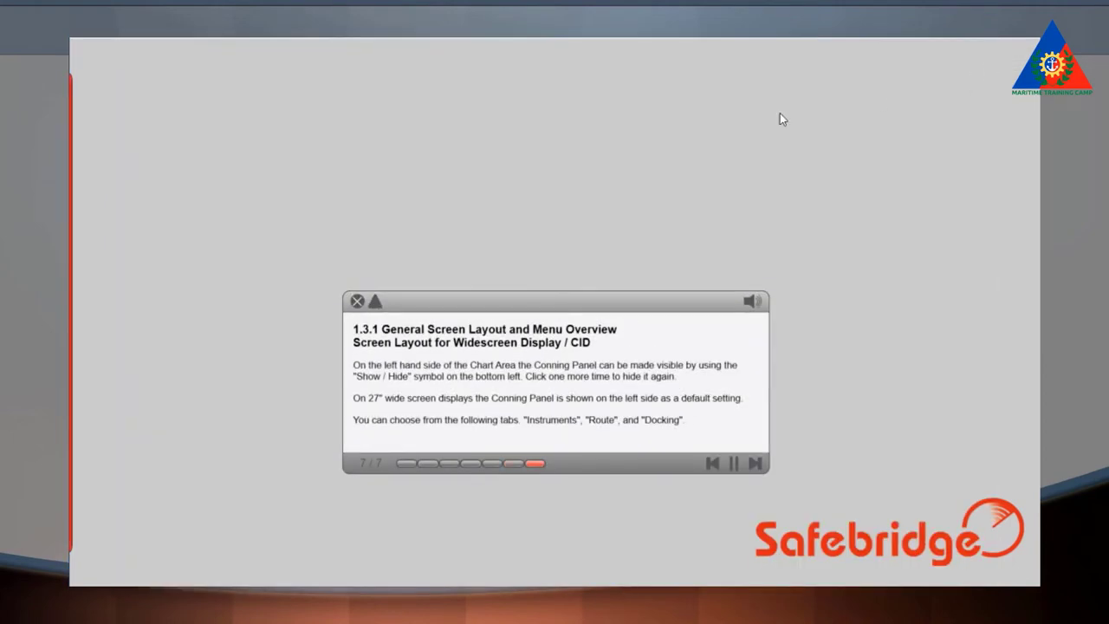
click(375, 300)
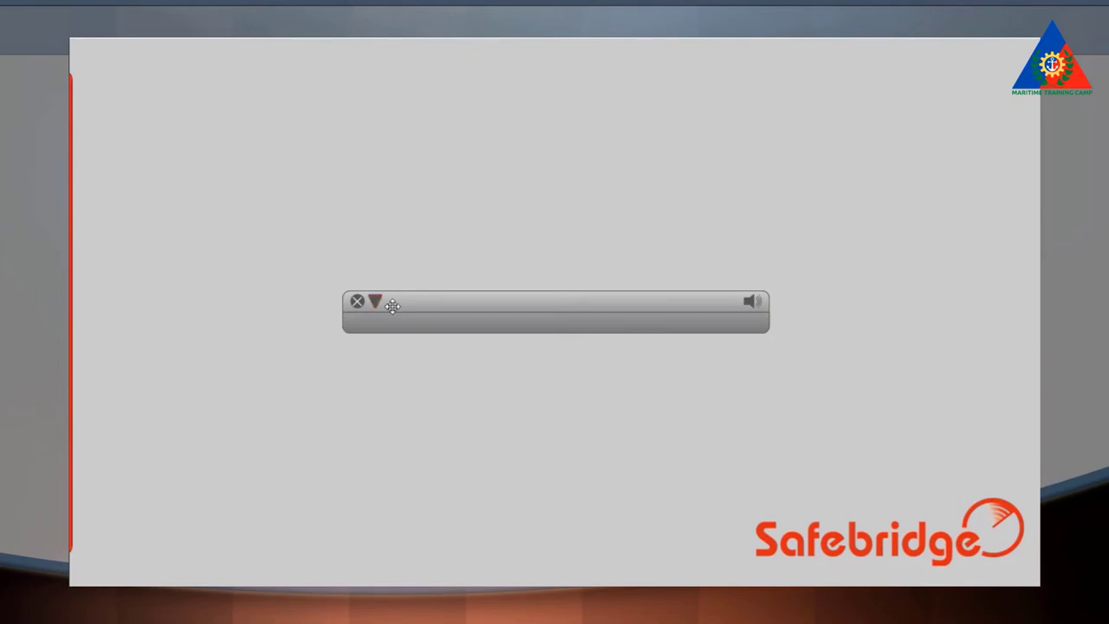
drag(392, 305, 987, 67)
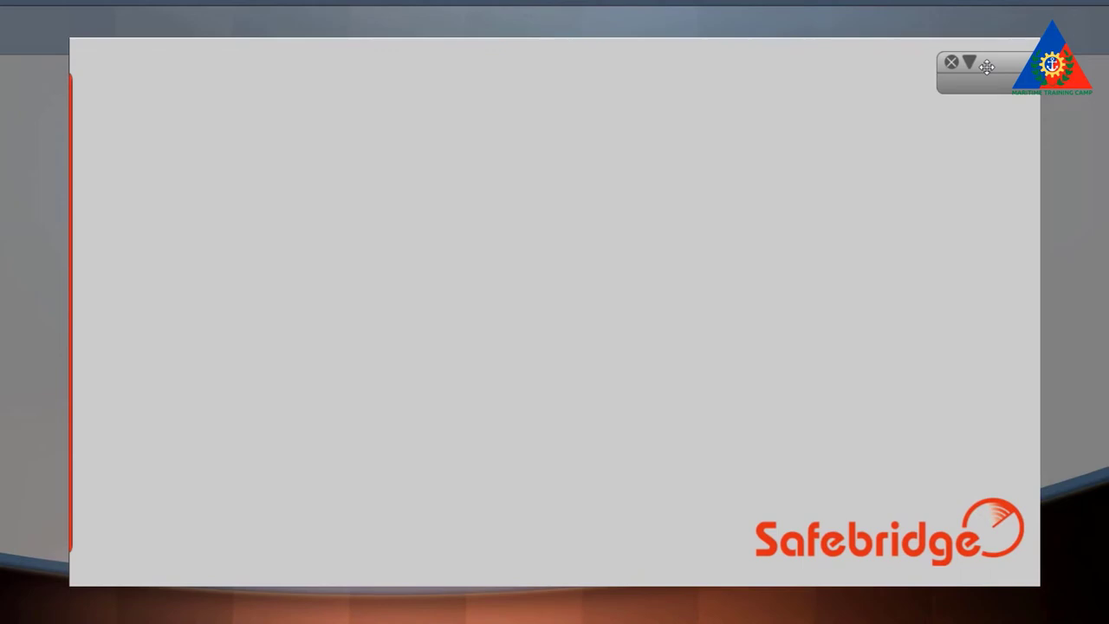
drag(987, 67, 685, 170)
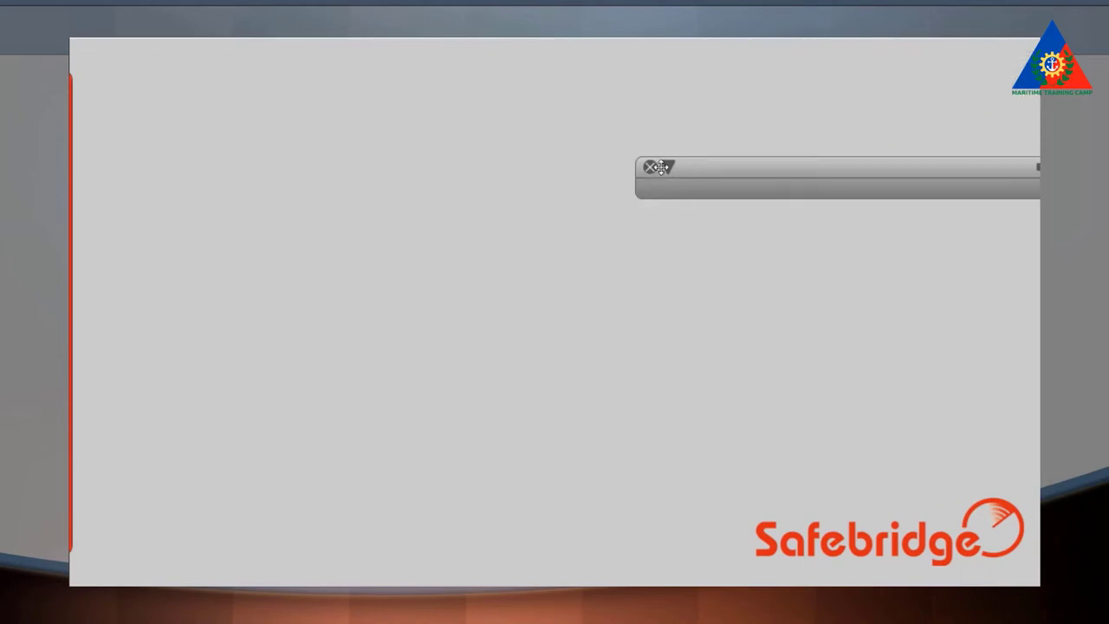
click(668, 170)
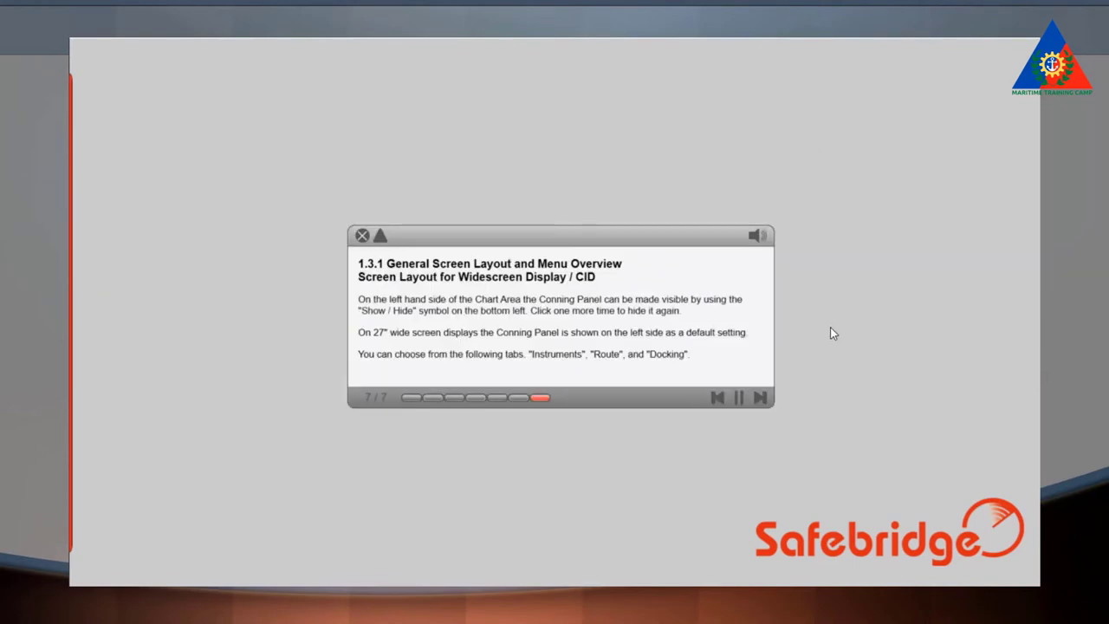
Step: Play the Widescreen Display / CID segment with its text window collapsed off the chart, and toggle the left sidebar holding the Conning Panel
click(545, 400)
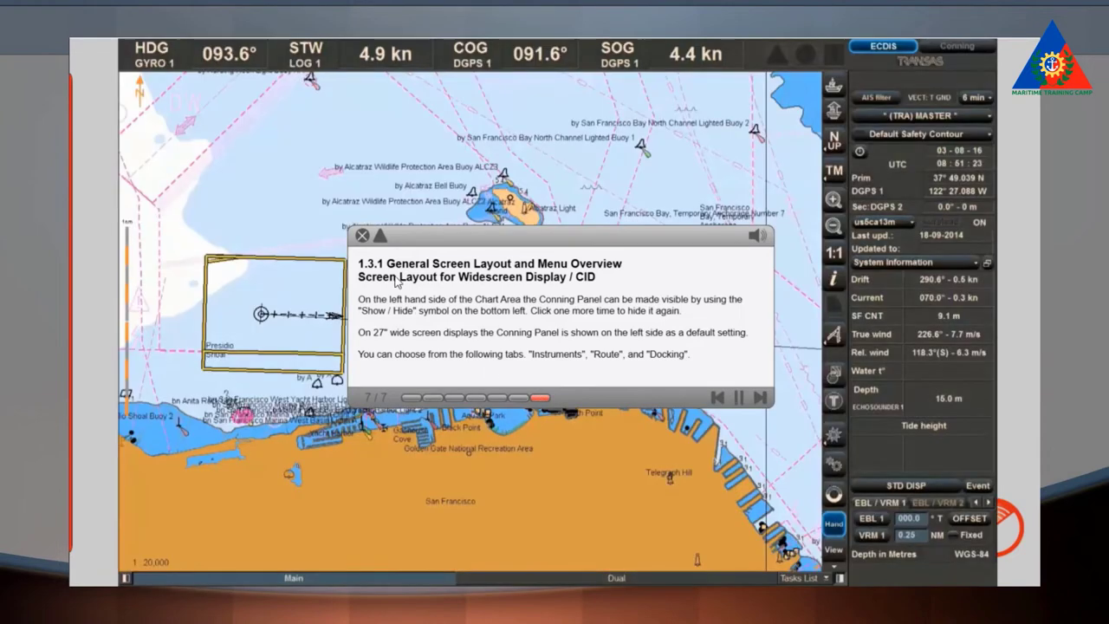
click(389, 236)
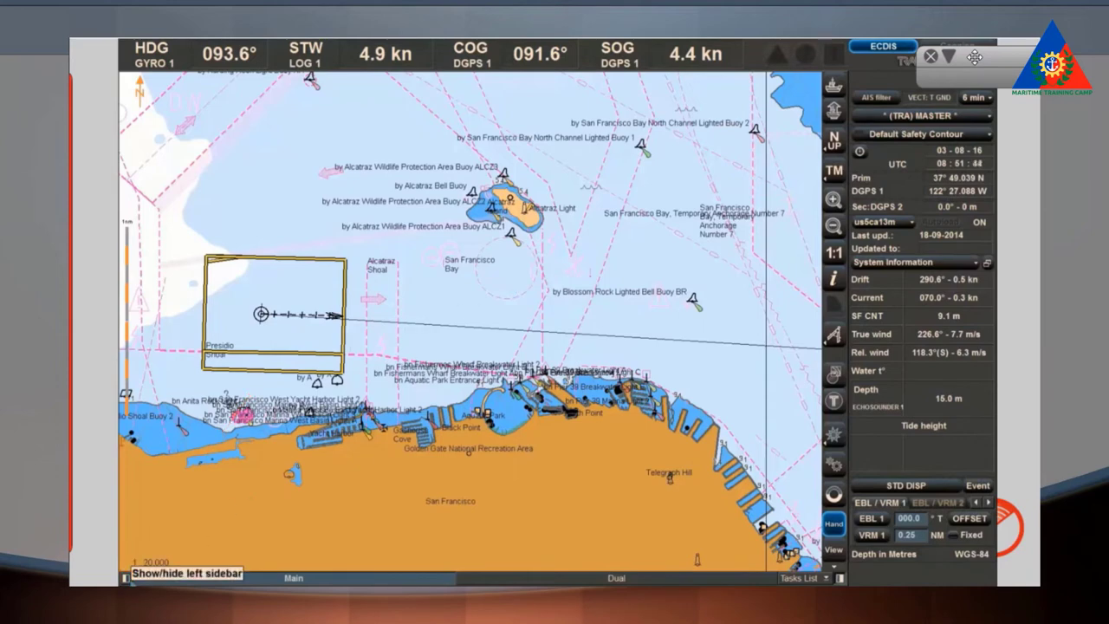
click(126, 578)
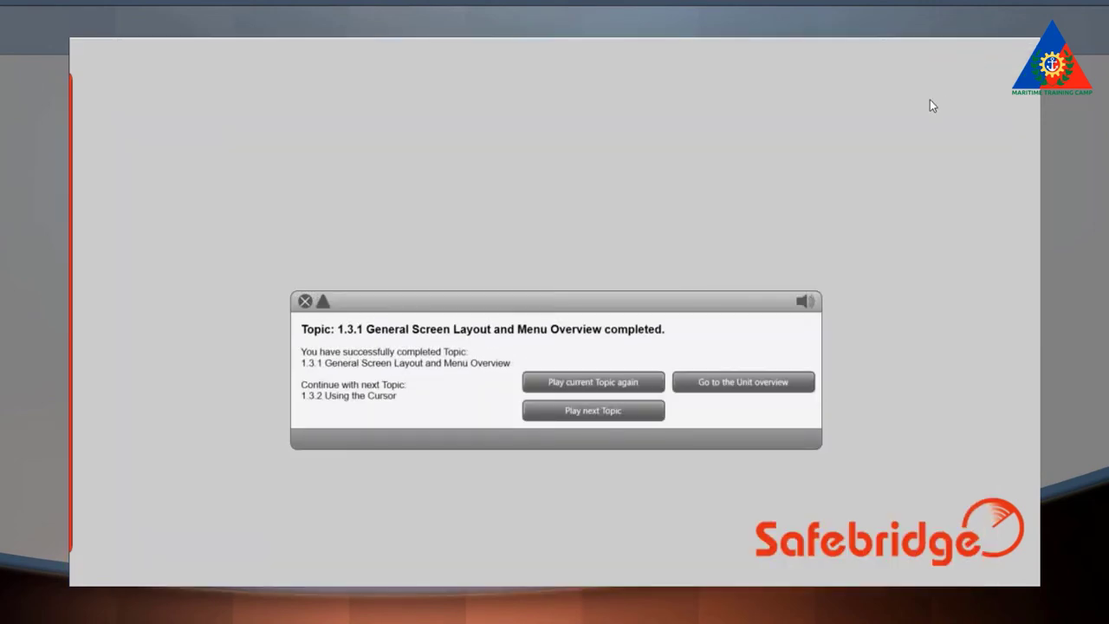
Step: Start topic 1.3.2 Using the Cursor and collapse its Free Cursor text window, moving it off the chart
click(618, 413)
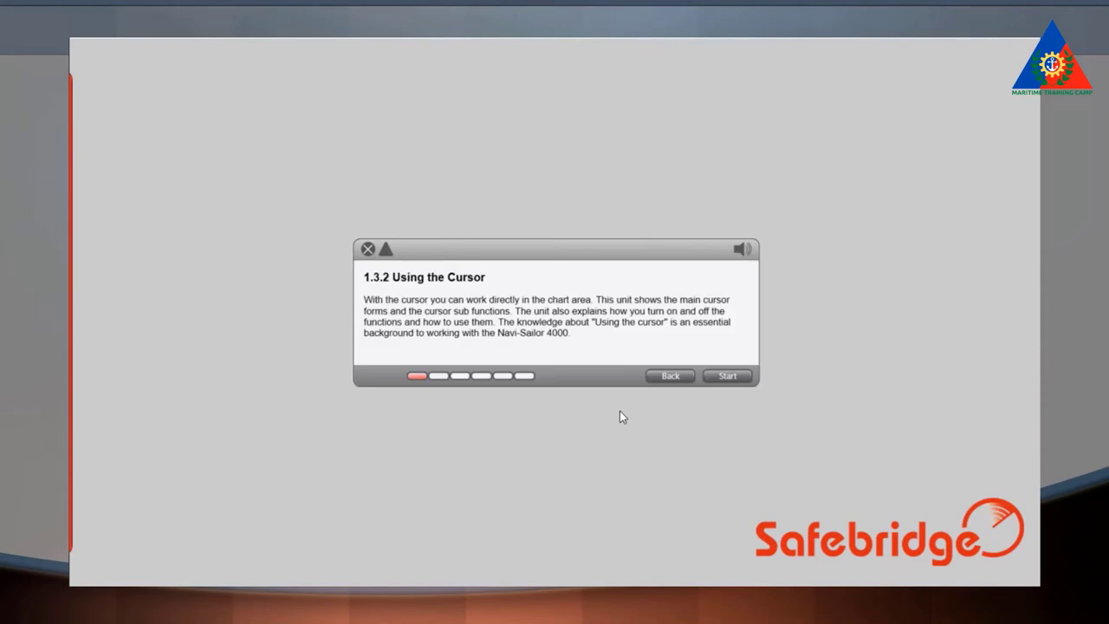
click(709, 378)
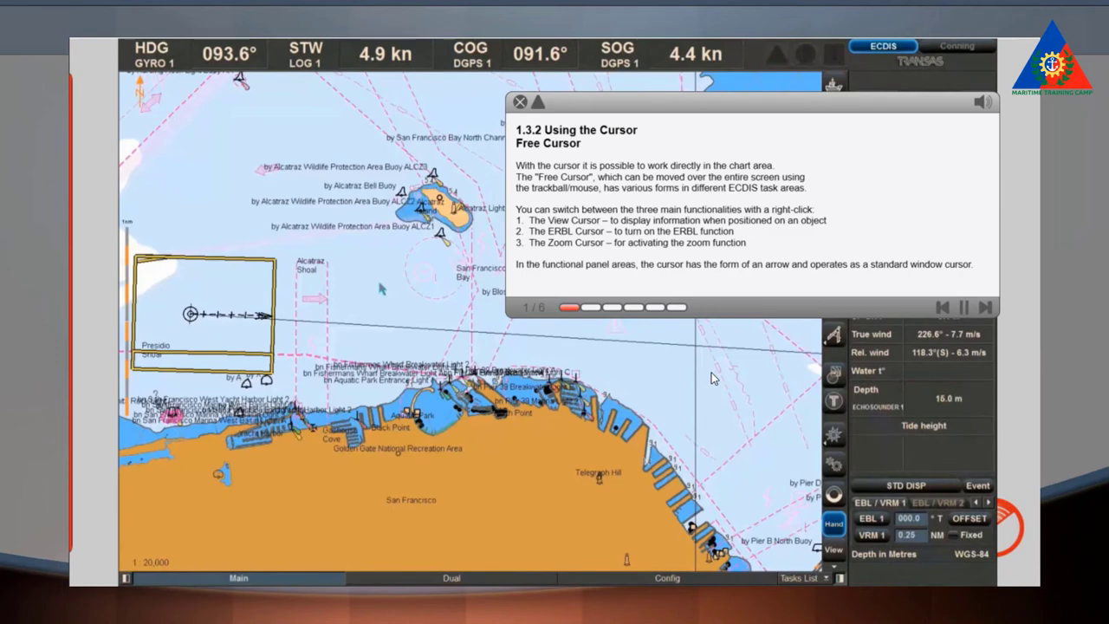
click(538, 103)
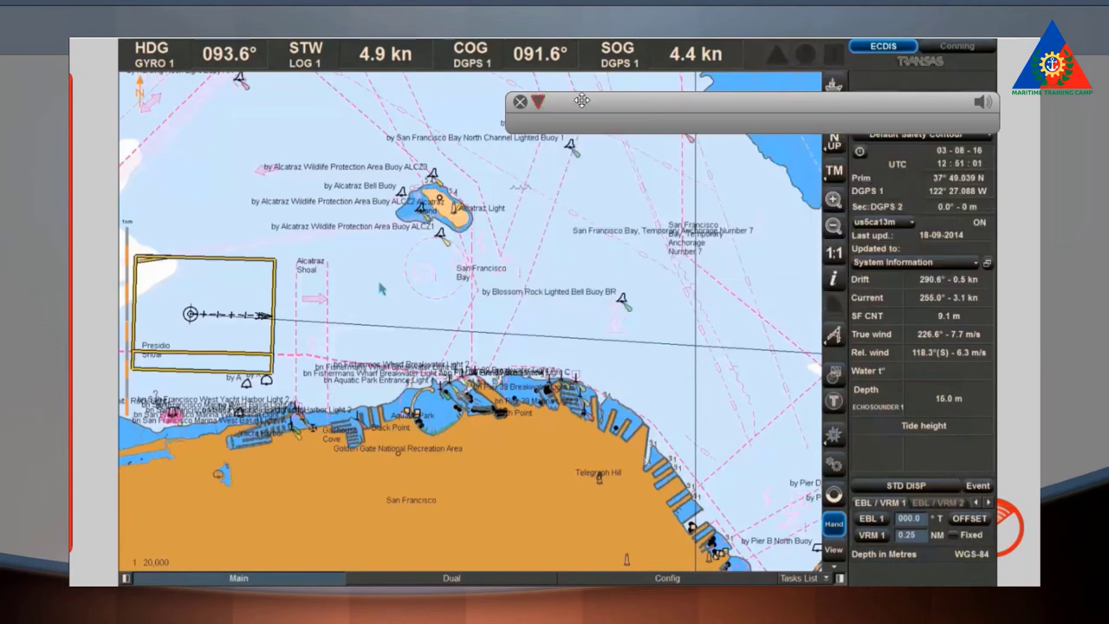
drag(582, 101, 996, 57)
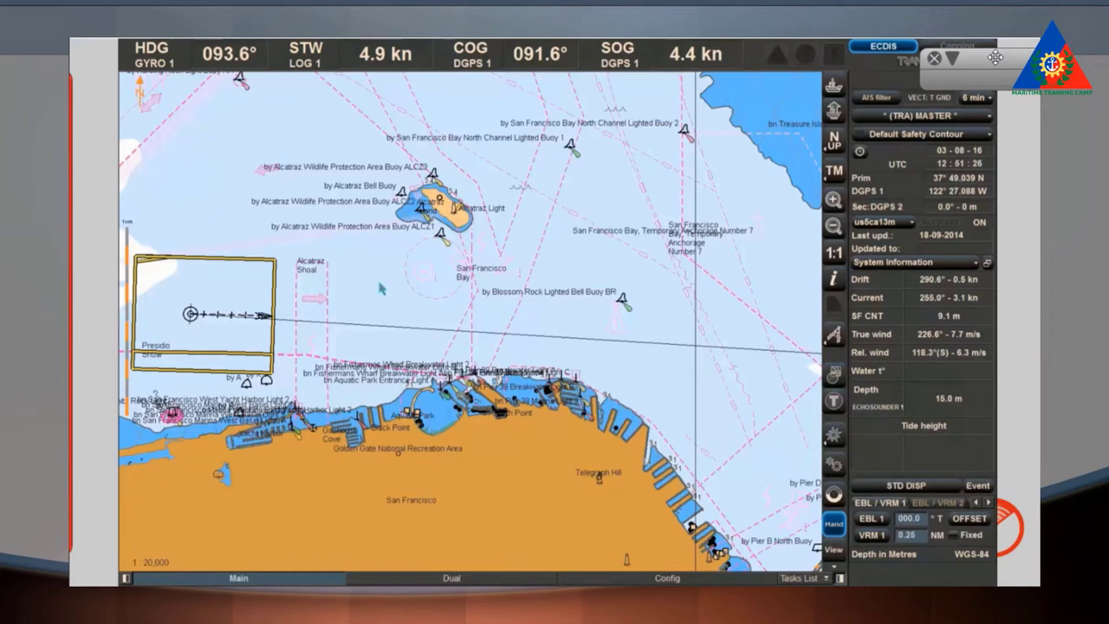
Step: Switch the free cursor through View to ERBL and activate the ERBL function at a point in the bay south-west of Alcatraz
right_click(381, 289)
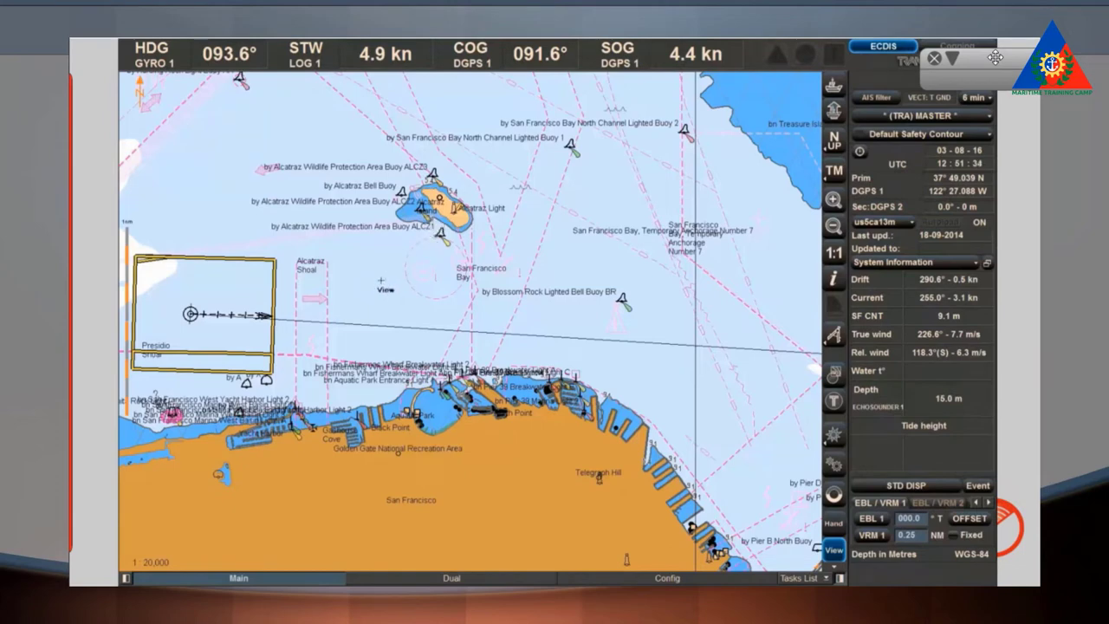
right_click(384, 283)
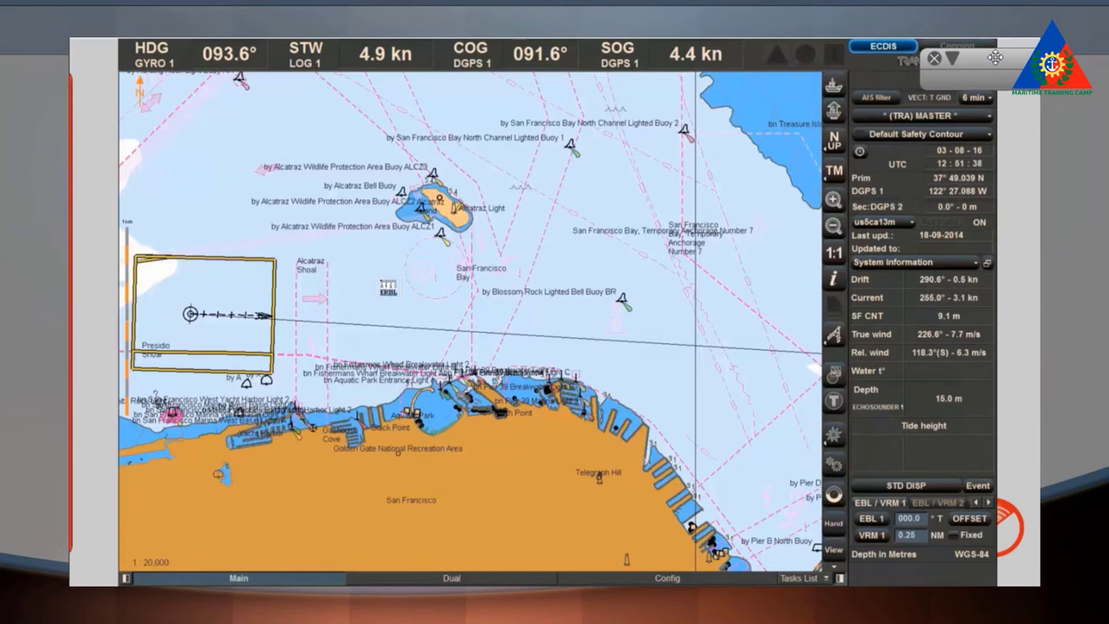
click(383, 284)
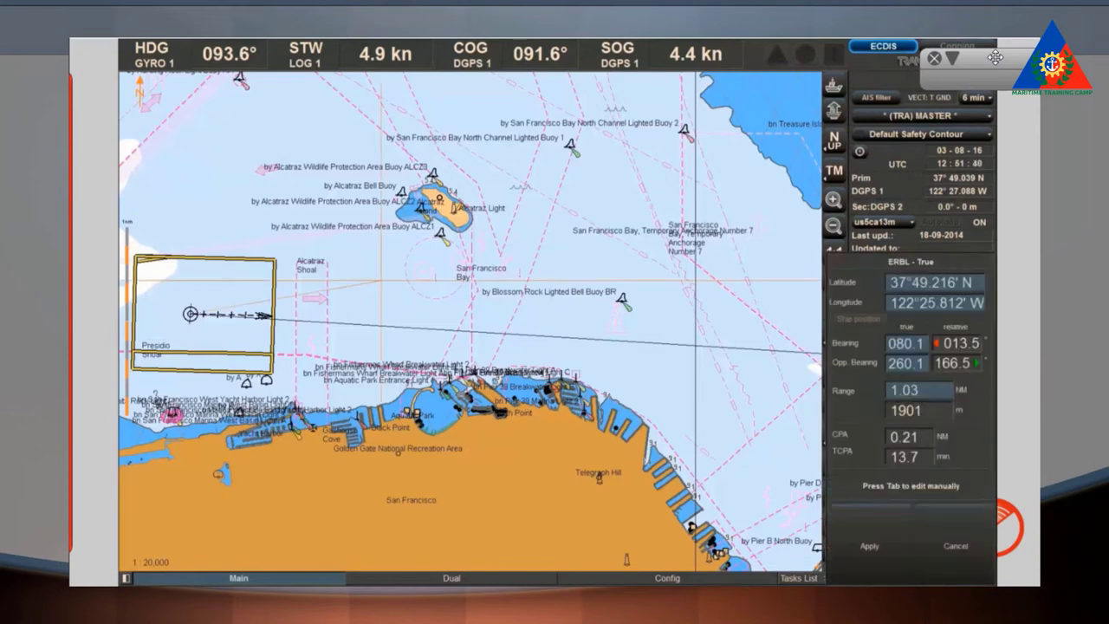
Step: Switch to the Zoom cursor and zoom the chart in on a frame around Alcatraz Island
right_click(382, 284)
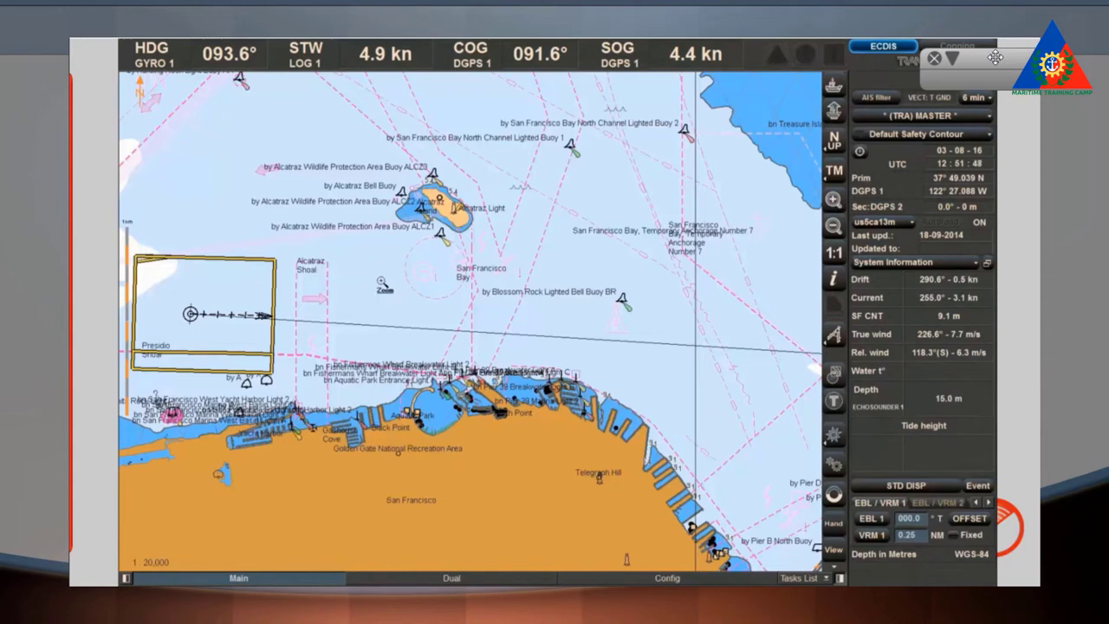
click(383, 287)
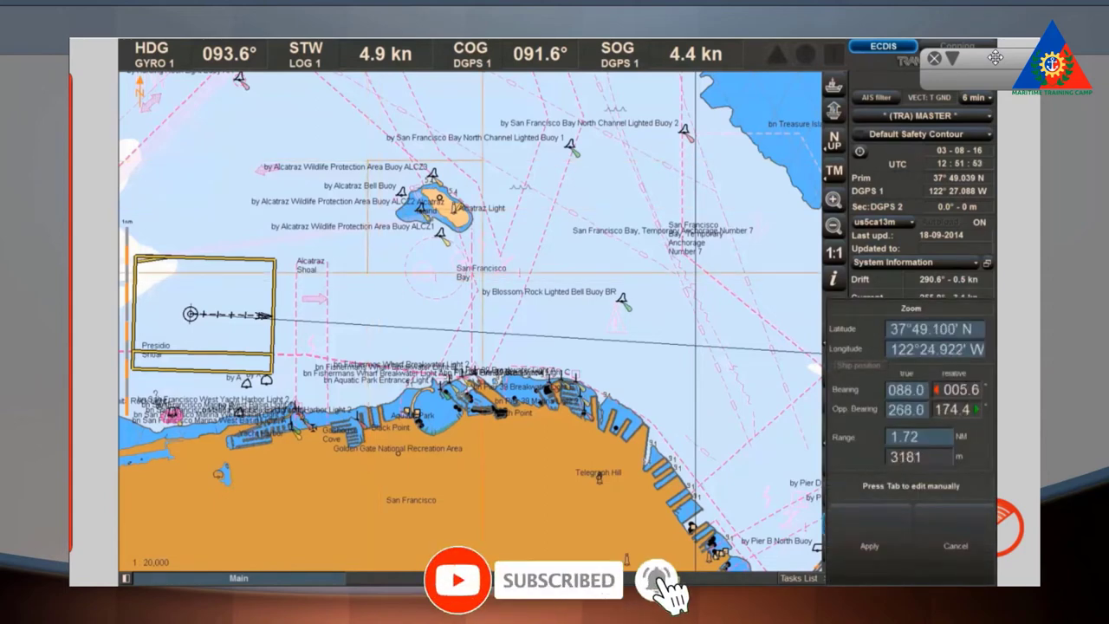
key(Return)
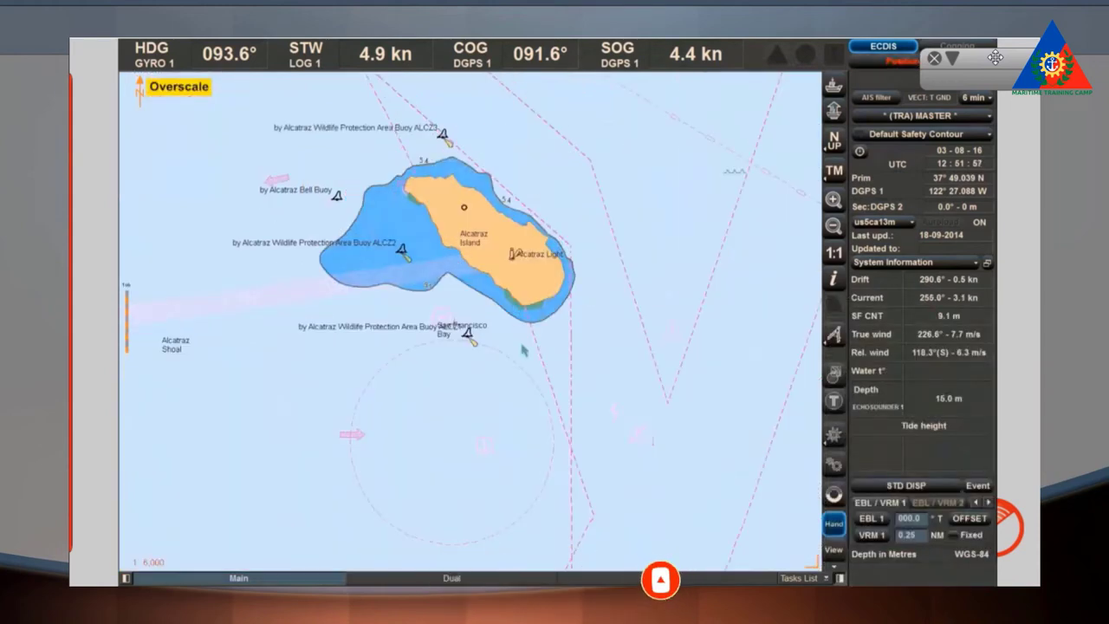
Step: Collapse the Graphic Cursor Type text window and move it off the chart to uncover the General configuration page
click(619, 581)
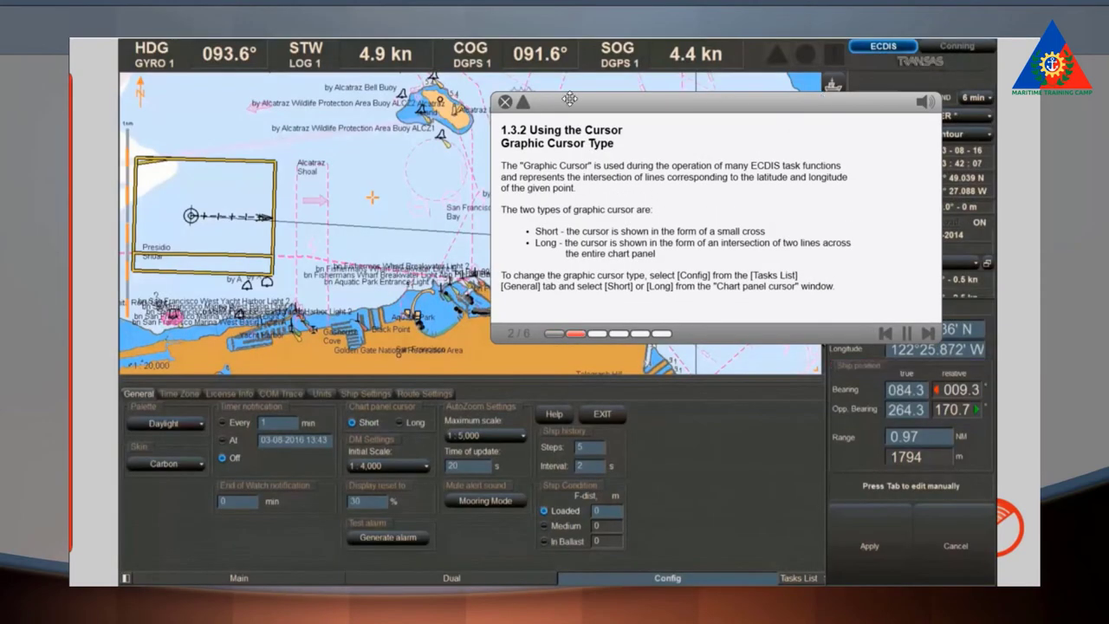
click(522, 101)
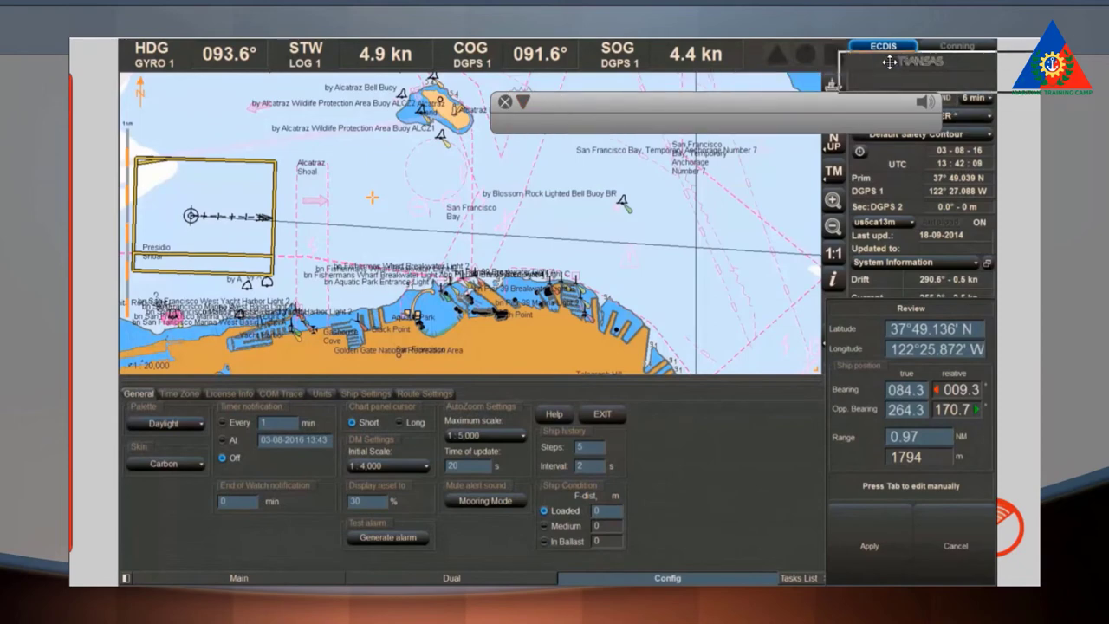
drag(889, 61, 973, 64)
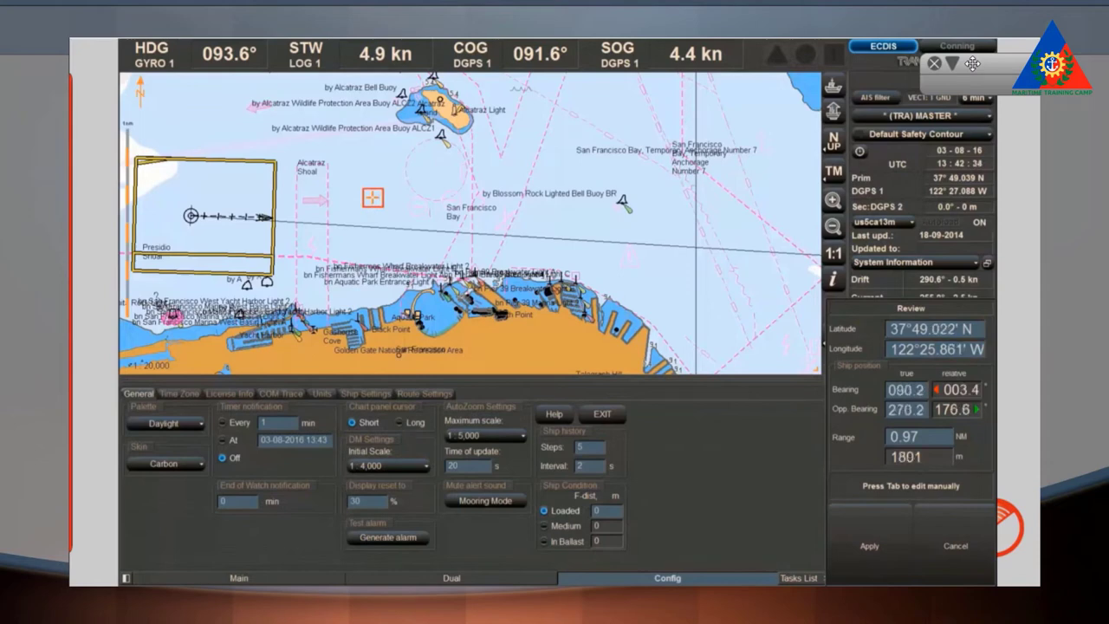
Step: Set the chart panel cursor to Long, display it on the chart east of Alcatraz Shoal with the View cursor, and exit
click(399, 422)
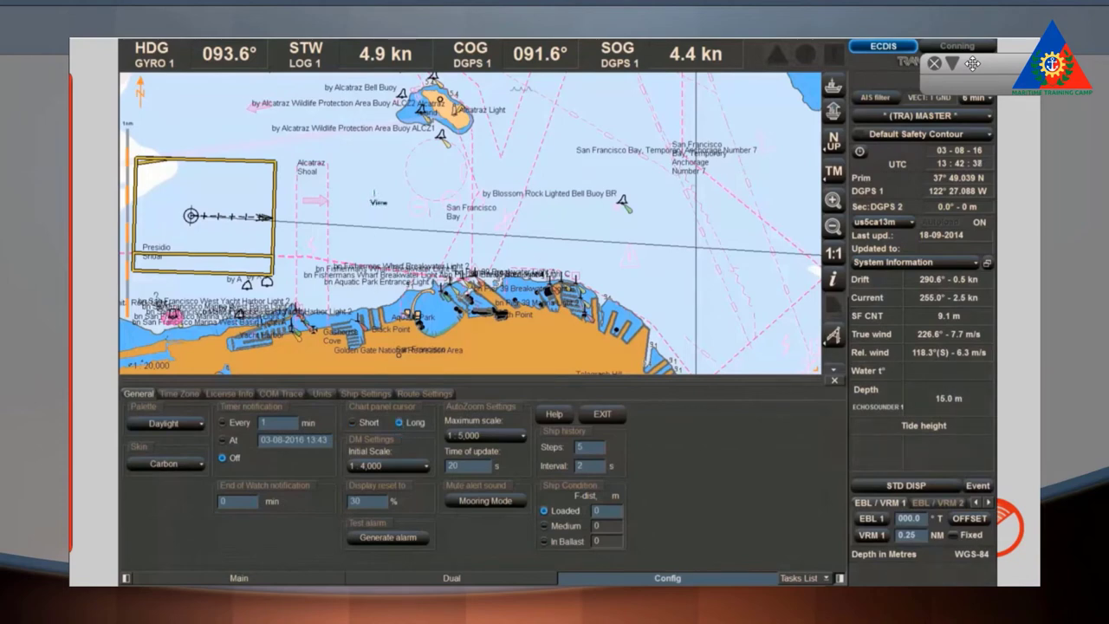
click(373, 193)
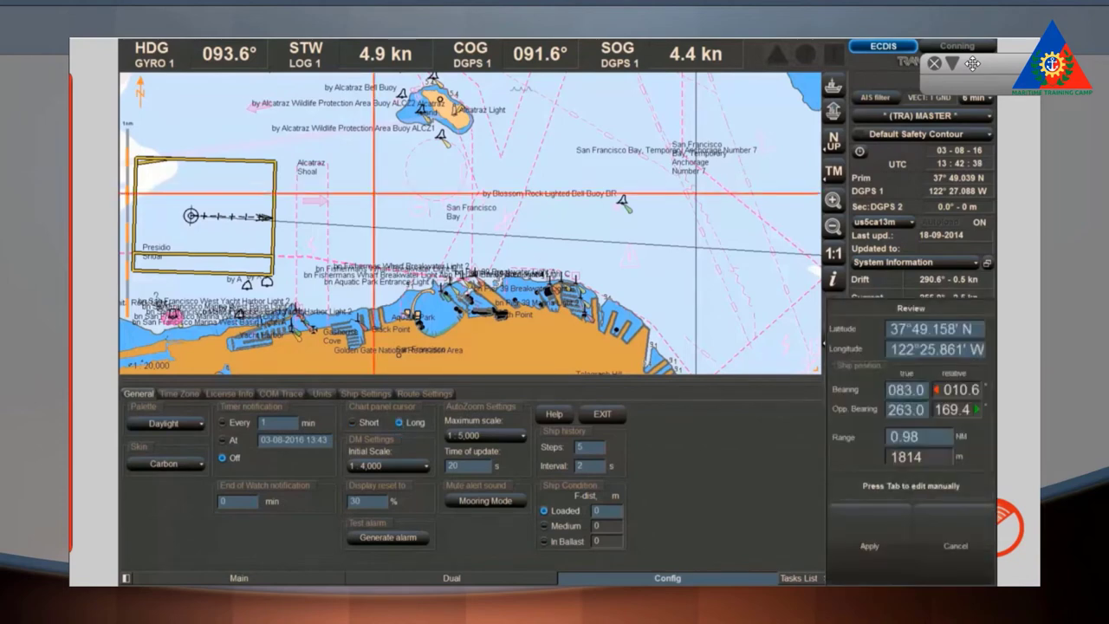
right_click(373, 193)
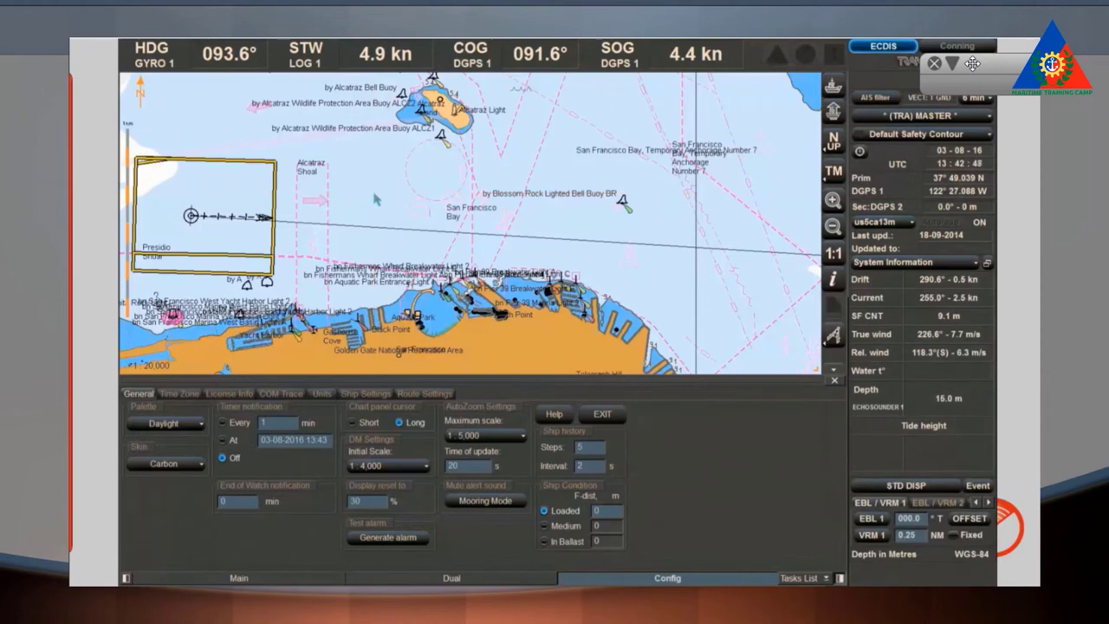
Step: Open the list of ECDIS tasks
click(791, 578)
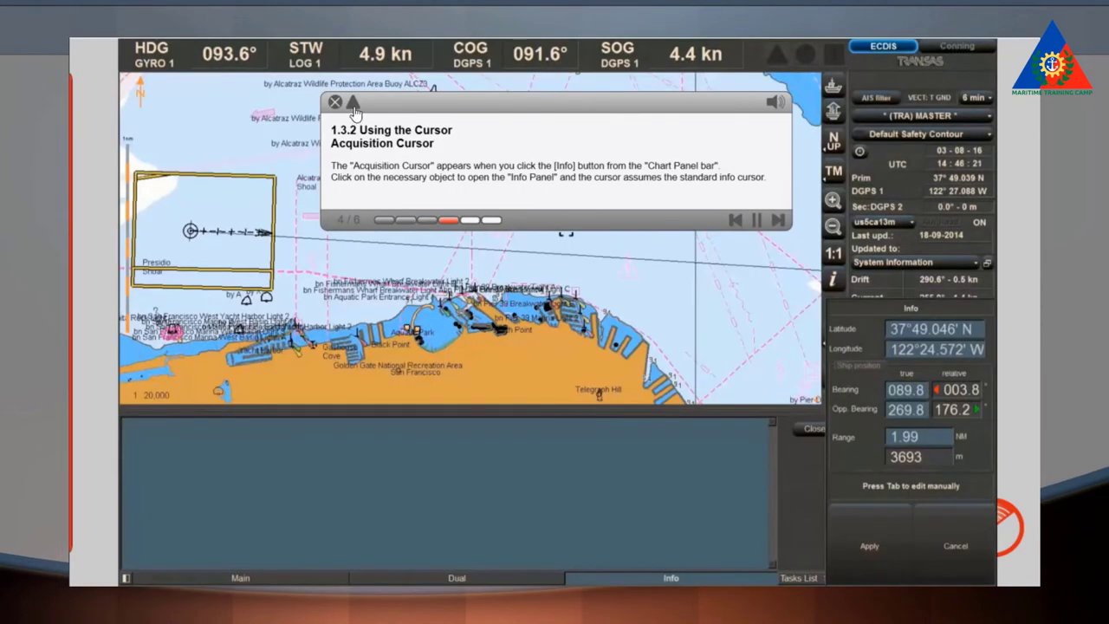
Step: Collapse the Acquisition Cursor text window, move it off the chart, and query the Blossom Rock buoy with the Info cursor
click(353, 104)
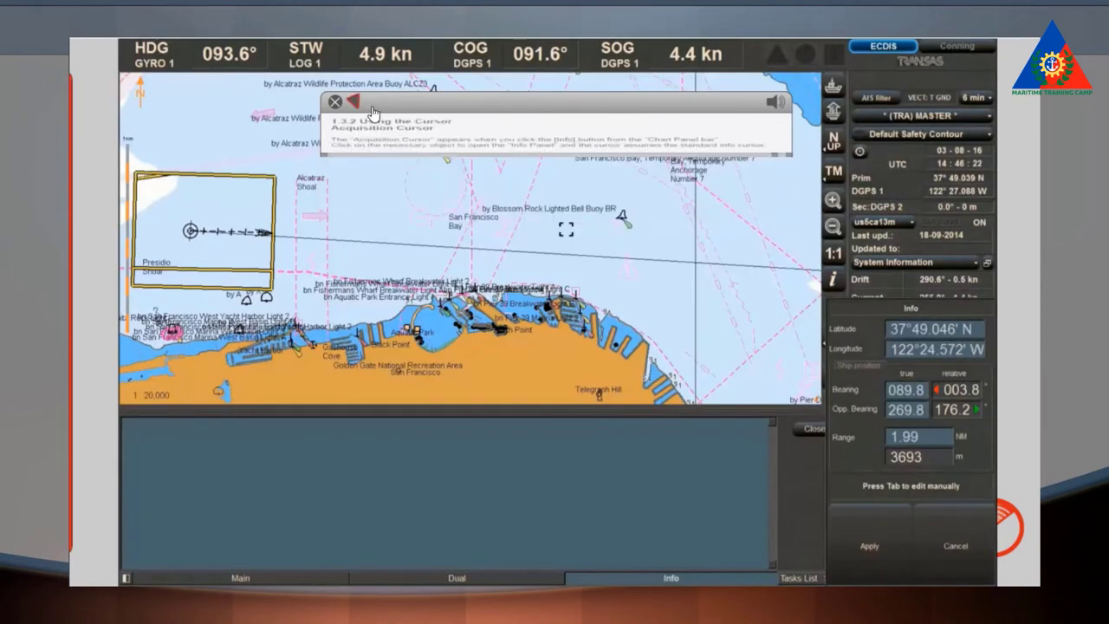
drag(979, 69, 979, 68)
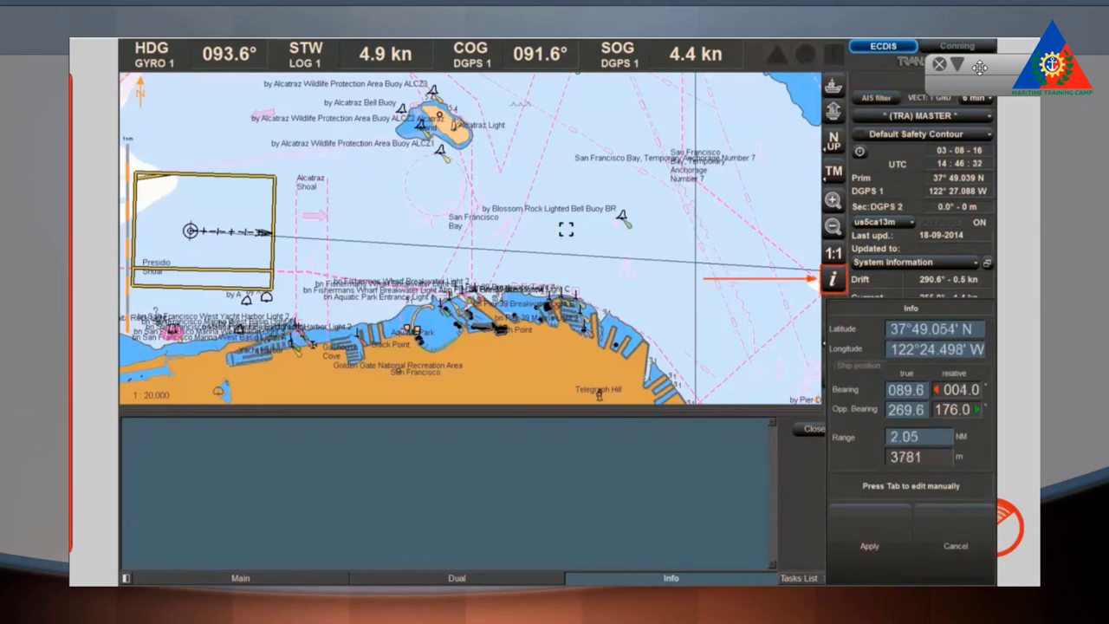
click(621, 219)
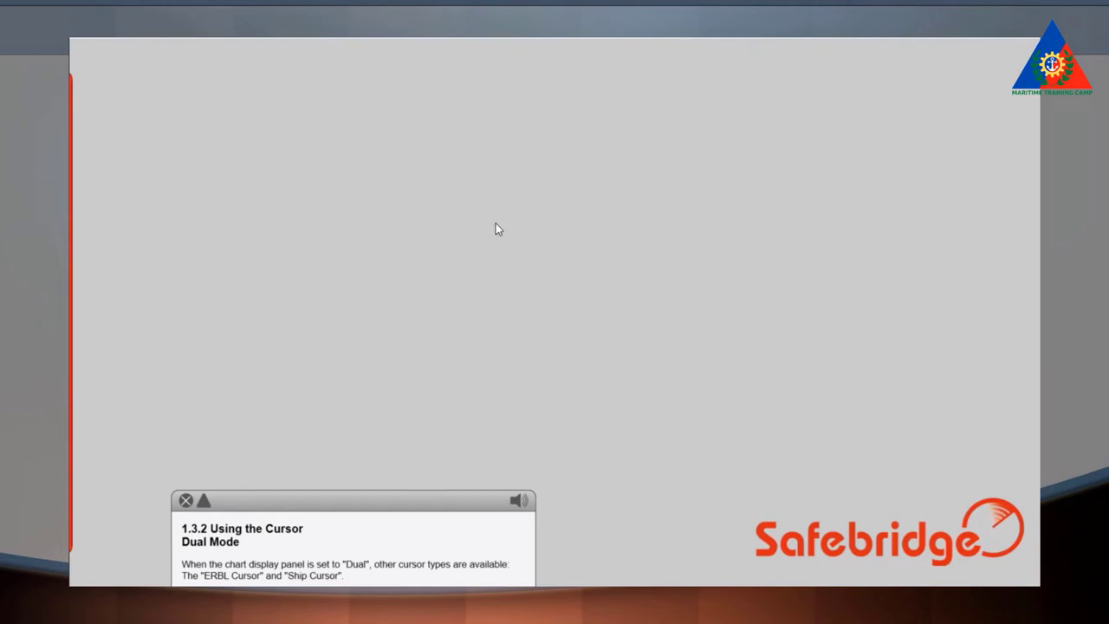
Step: Collapse the Dual Mode and Information Windows text windows and move them clear of the chart
drag(707, 205, 810, 143)
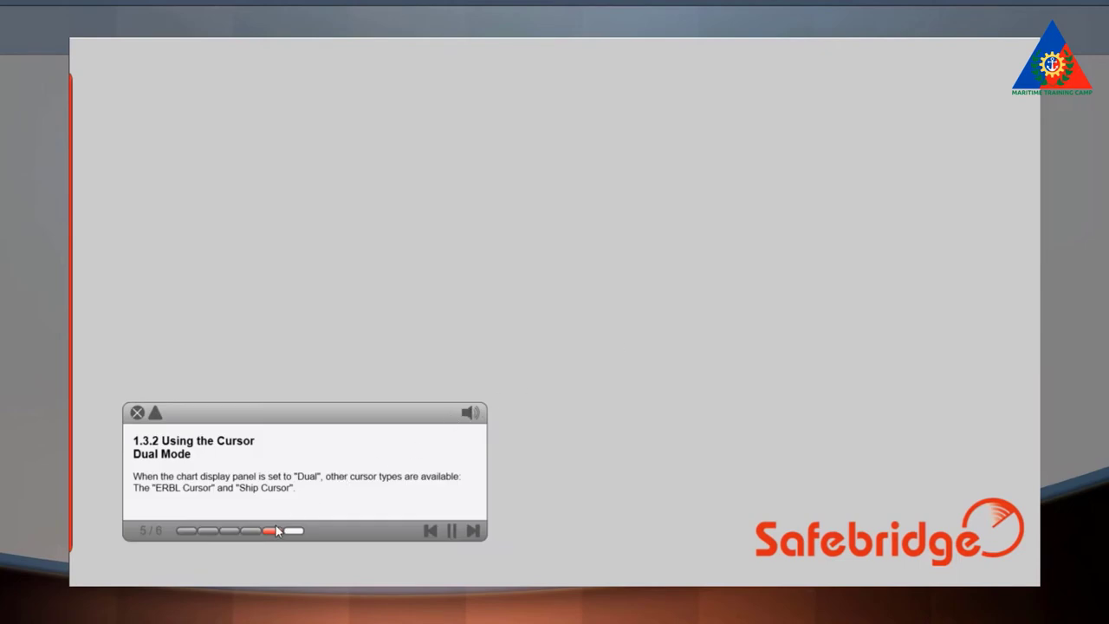
click(156, 414)
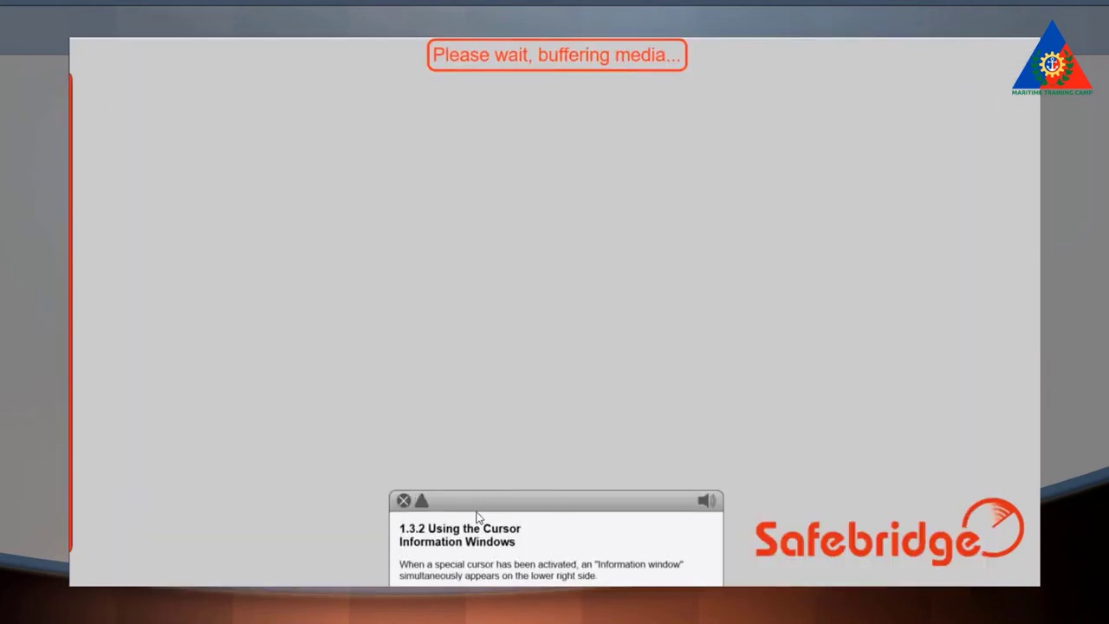
drag(478, 507, 674, 223)
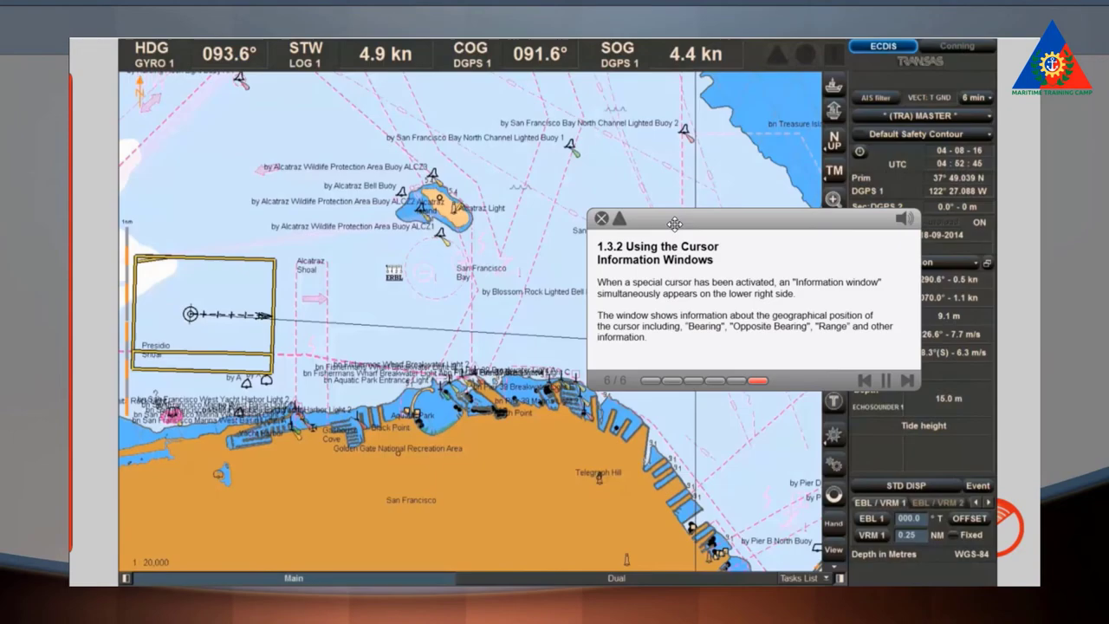
click(619, 221)
drag(635, 219, 960, 61)
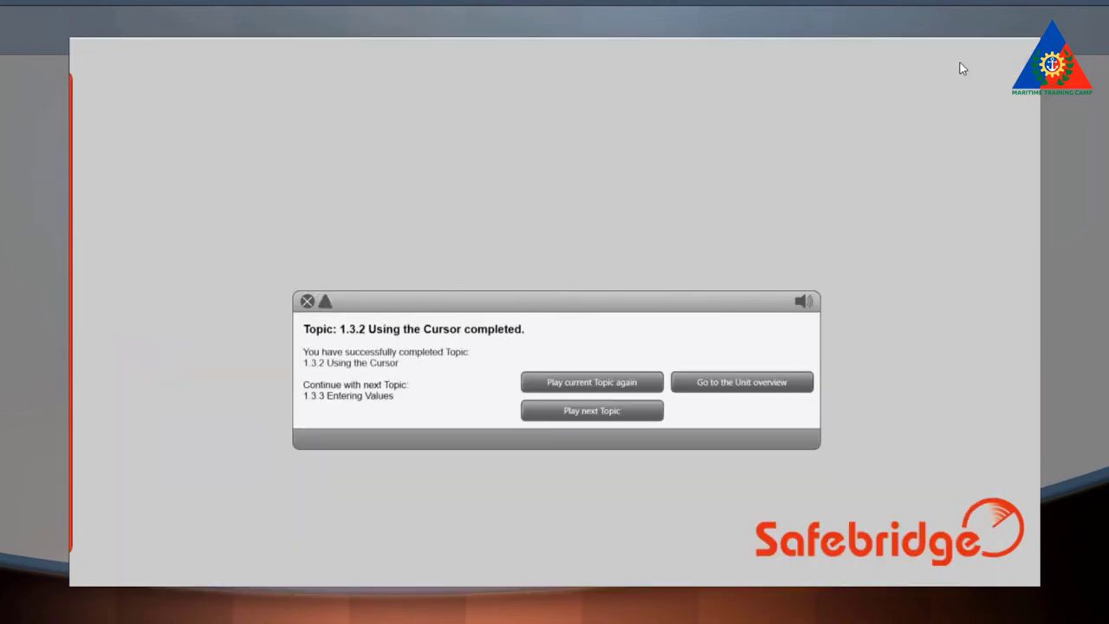
Step: Start topic 1.3.3 Entering Values, collapse its Buttons text window and move it off the chart
click(587, 411)
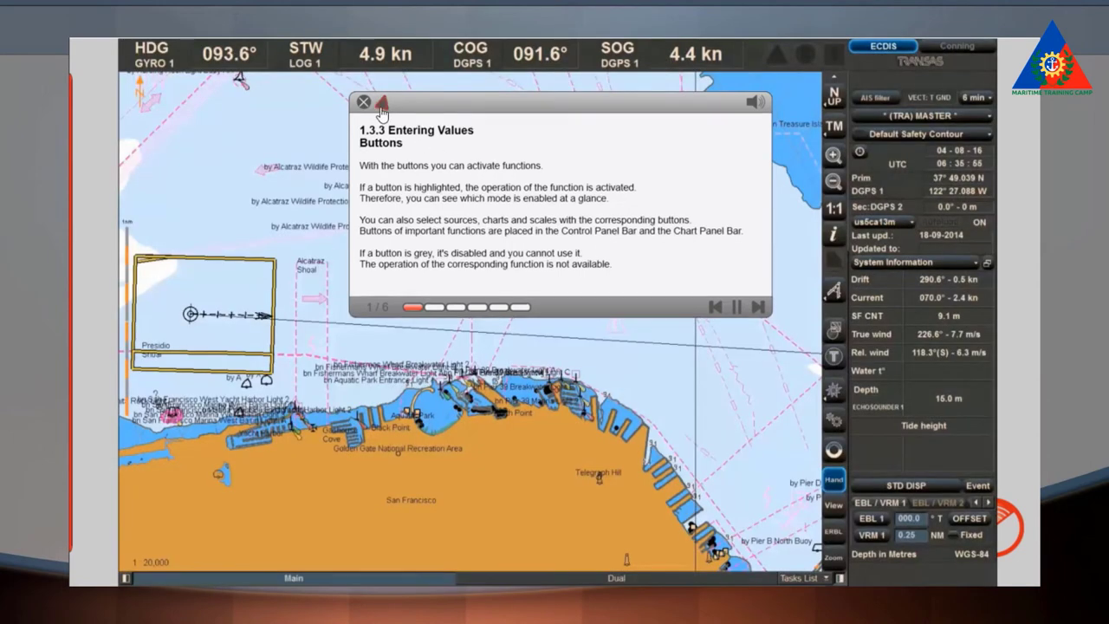
click(381, 105)
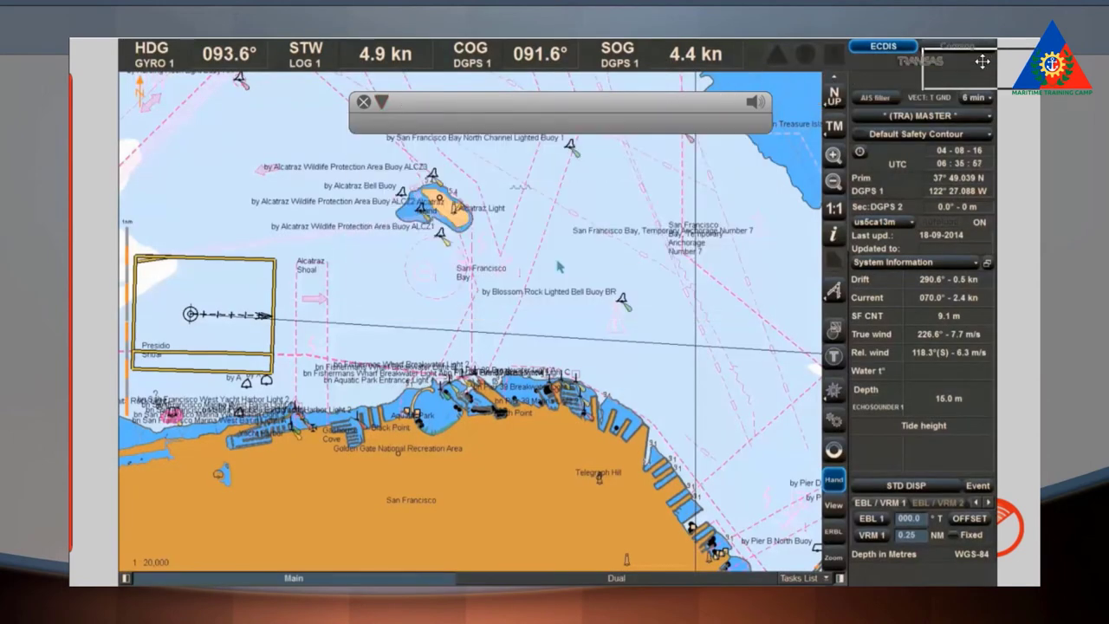
drag(982, 60, 983, 61)
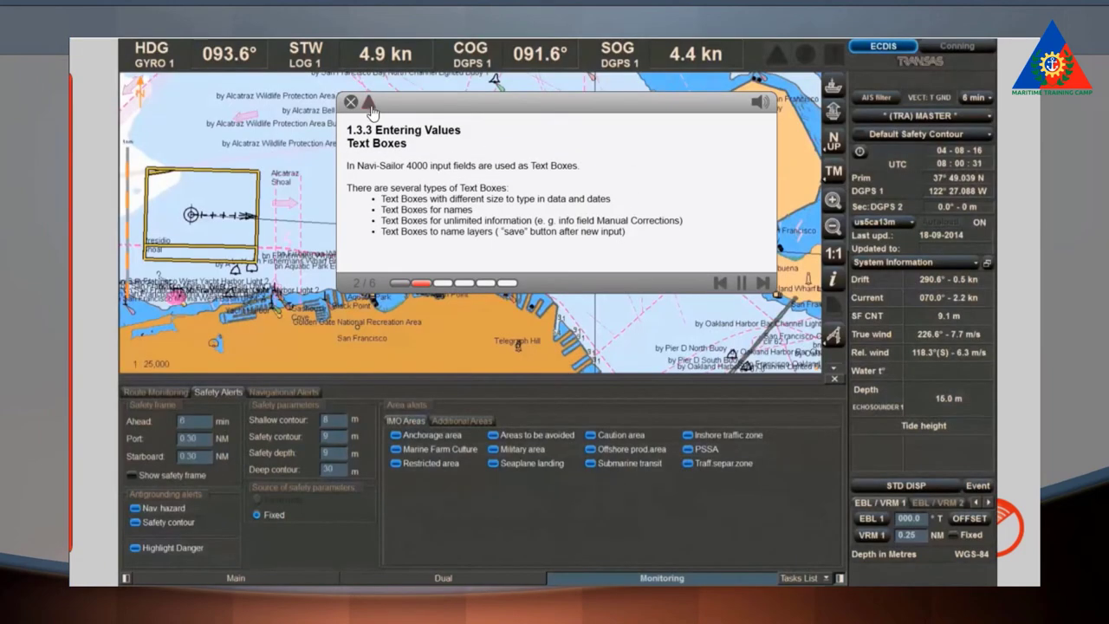
Step: Collapse both Text Boxes explanation windows and move them off the chart
click(369, 104)
drag(390, 104, 980, 63)
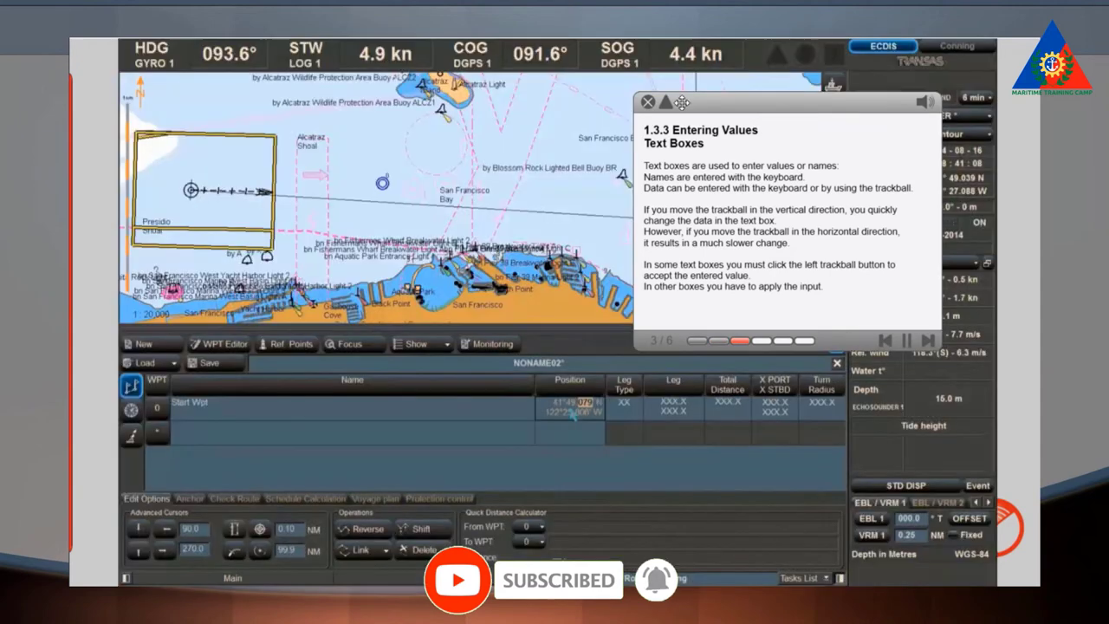
click(666, 104)
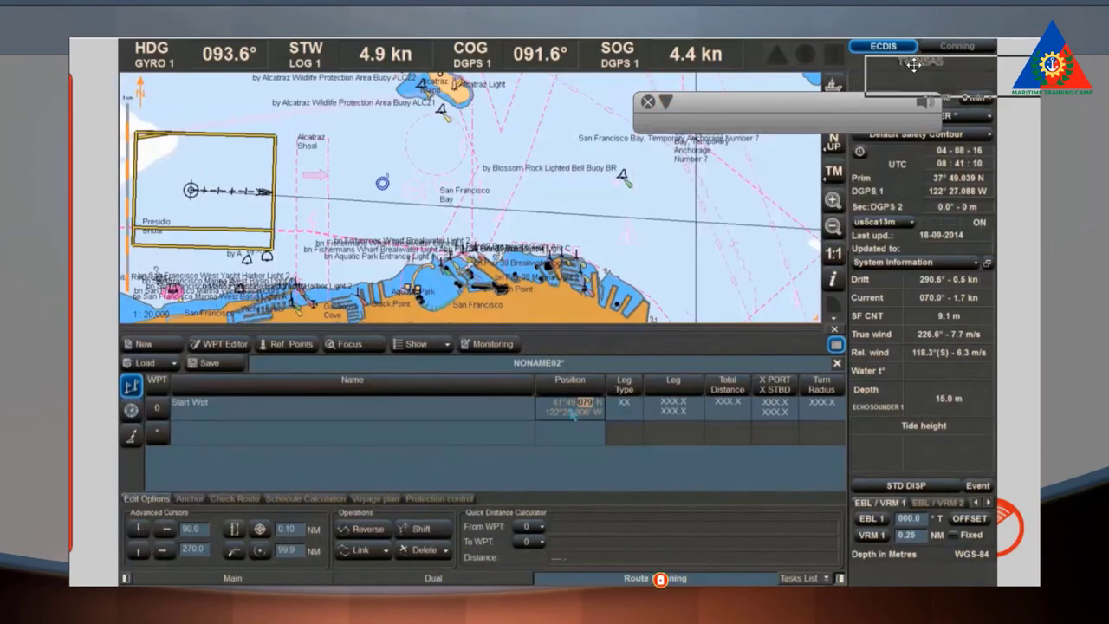
drag(962, 63, 962, 63)
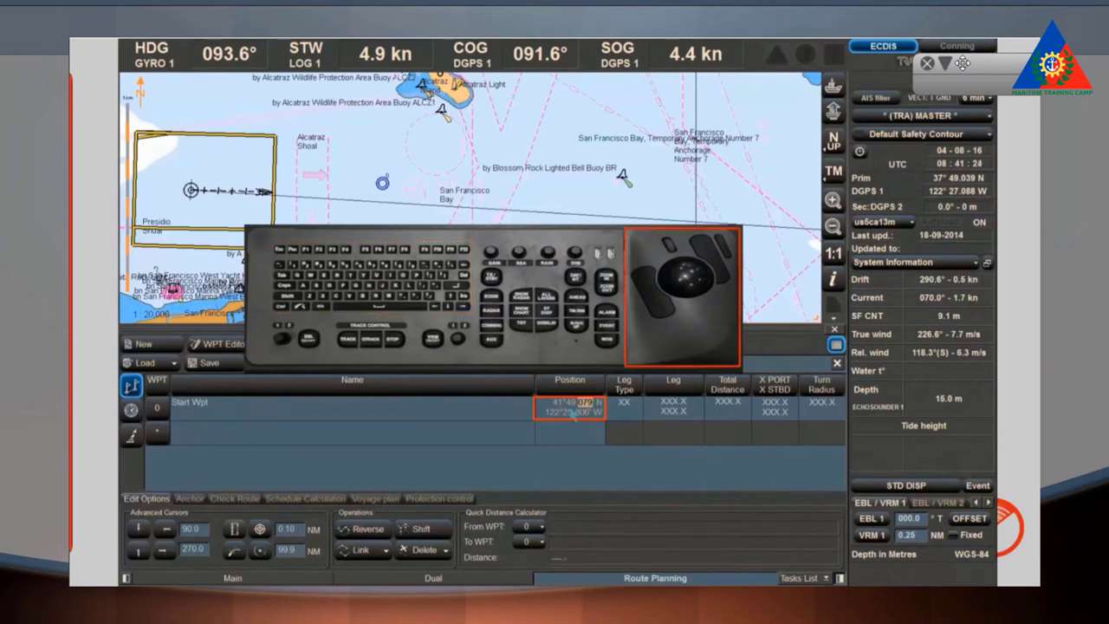
Step: Set the start waypoint's latitude to 41°48.789' N in the route table and apply it
scroll(573, 414, down, 2)
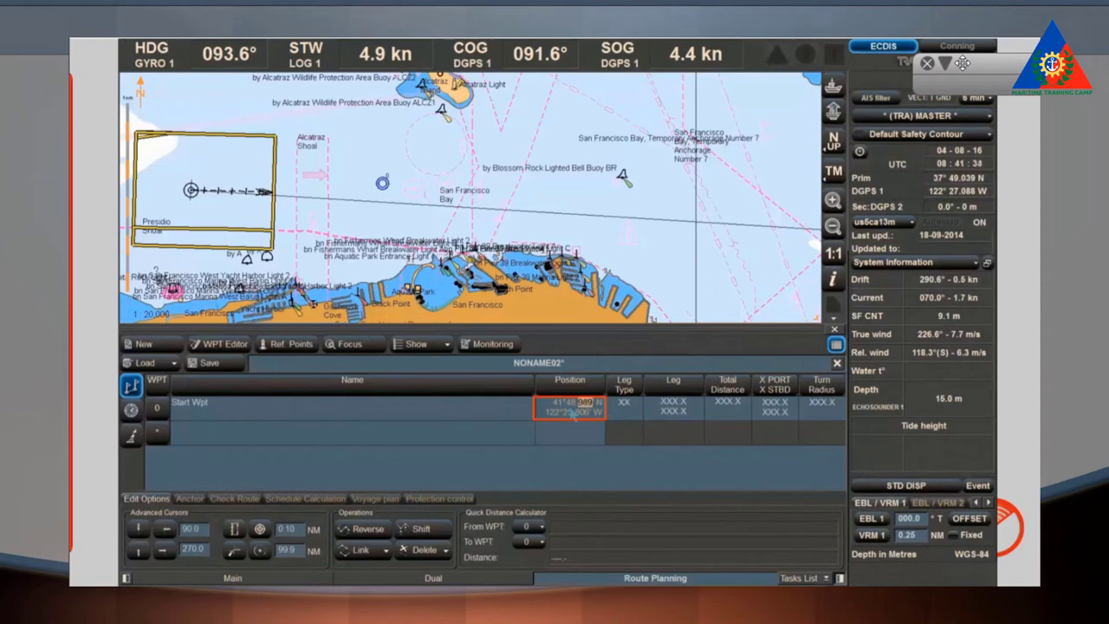
scroll(572, 416, down, 1)
right_click(573, 412)
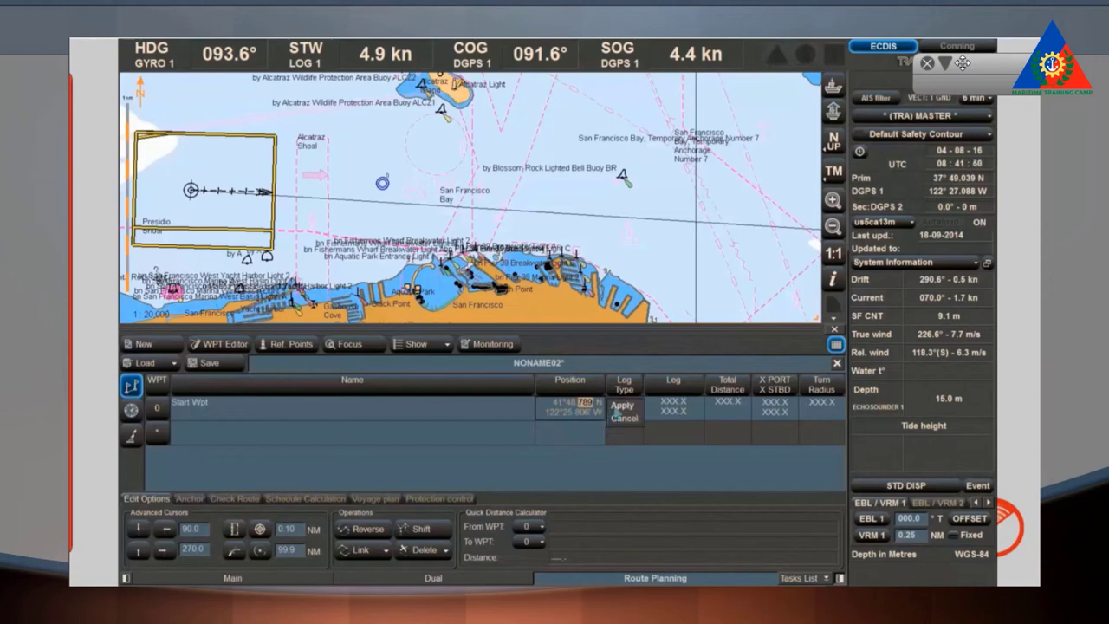
click(614, 409)
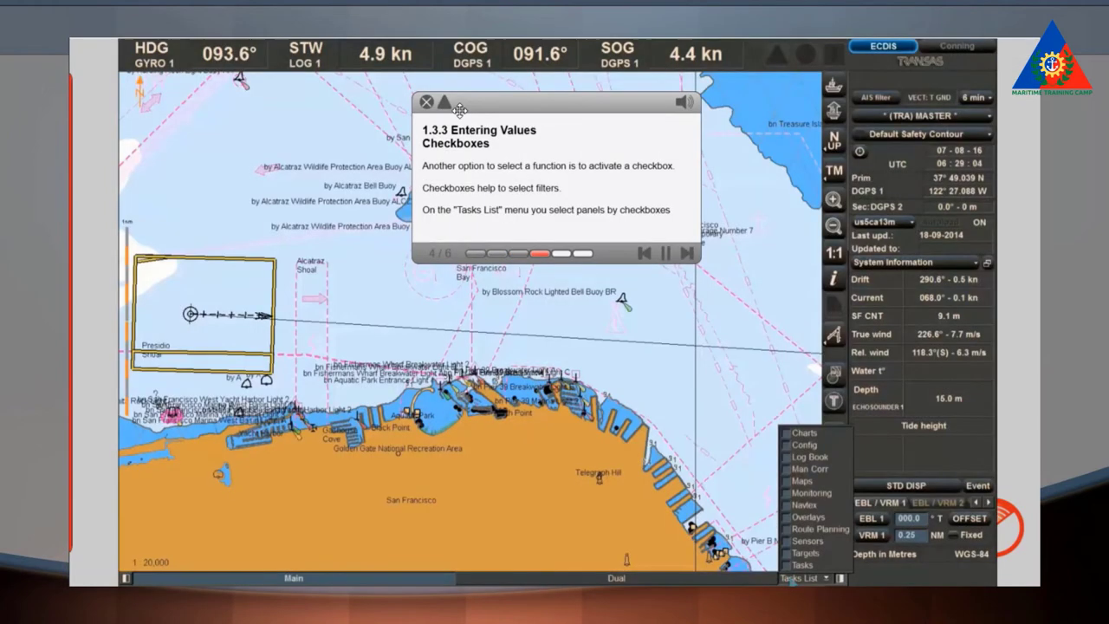
Step: Collapse the Checkboxes text window, move it off the chart, and select the Charts panel from the list of tasks
click(444, 102)
drag(462, 103, 981, 64)
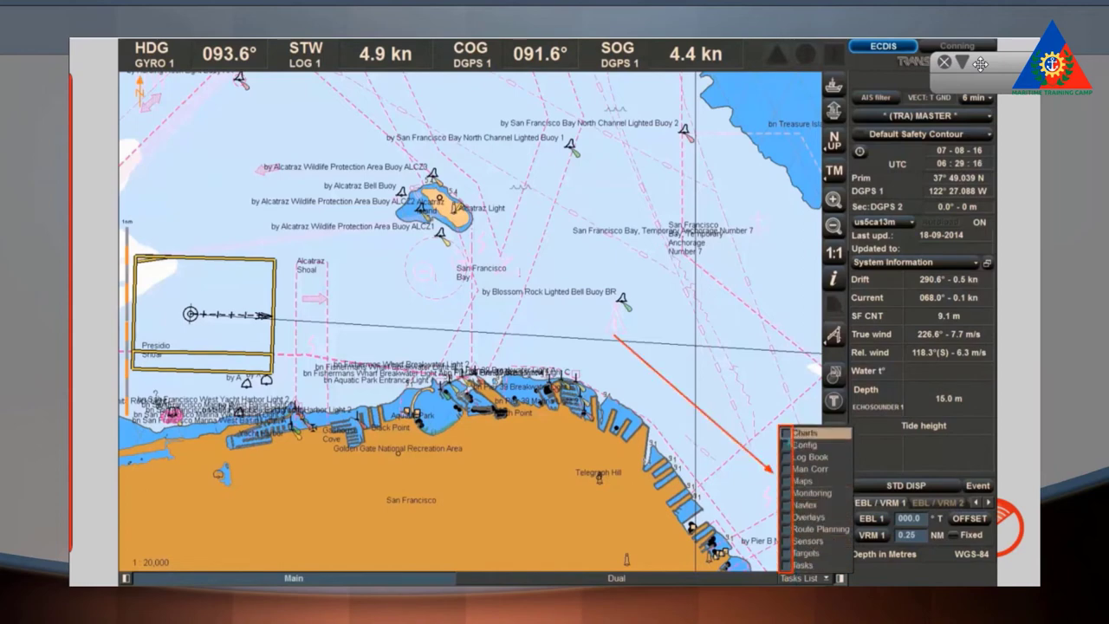
click(805, 432)
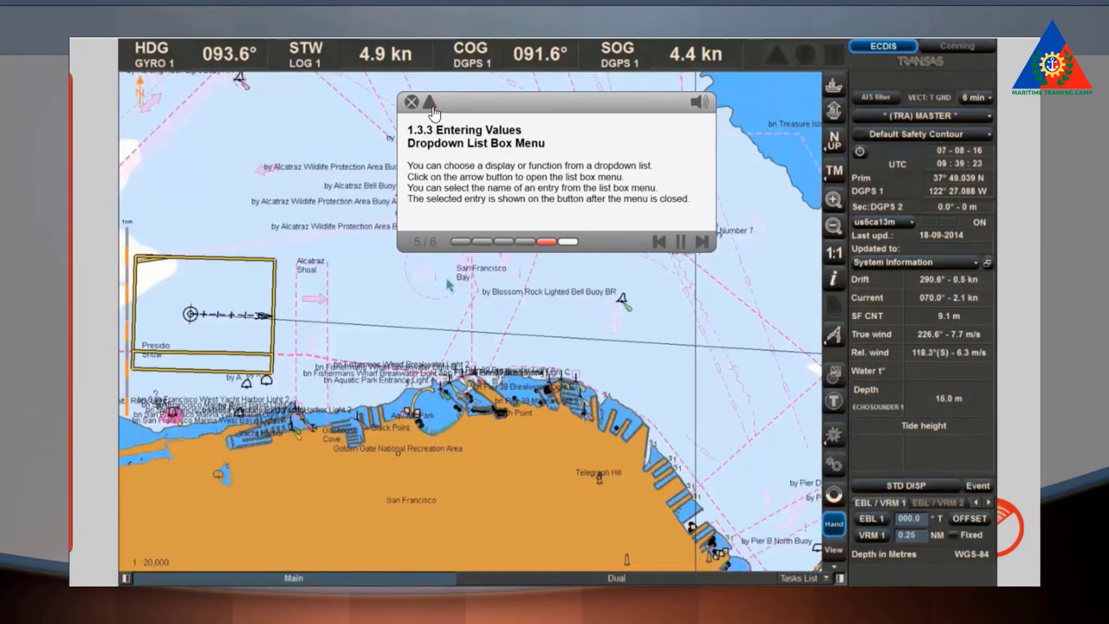
Step: Collapse and move the Dropdown List Box Menu text window, and switch the System Information display to Navigator
click(430, 103)
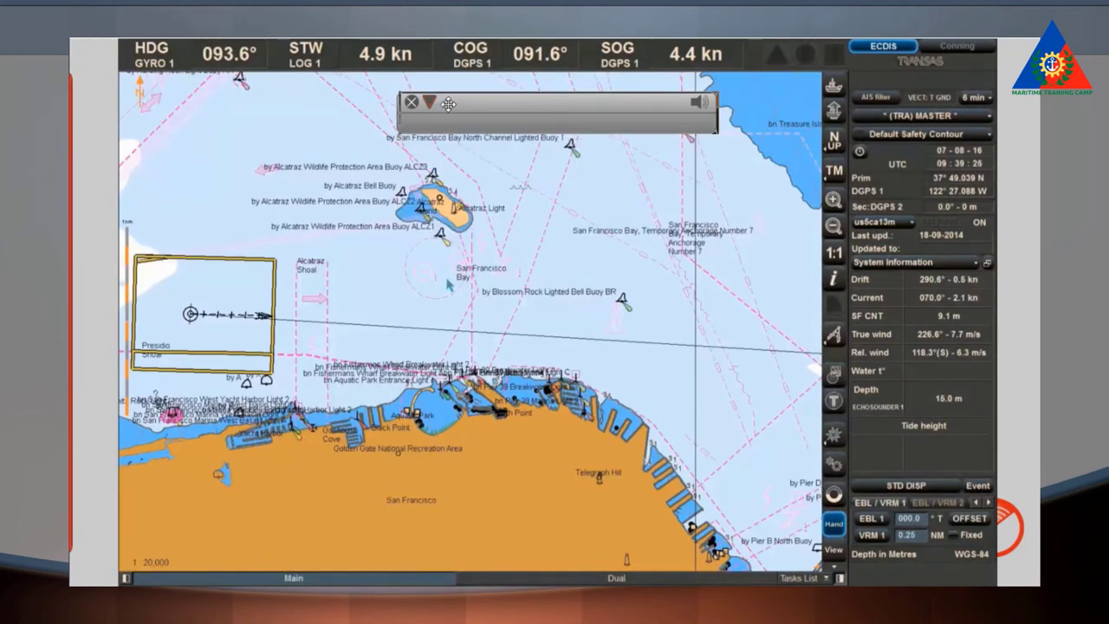
drag(945, 66, 973, 66)
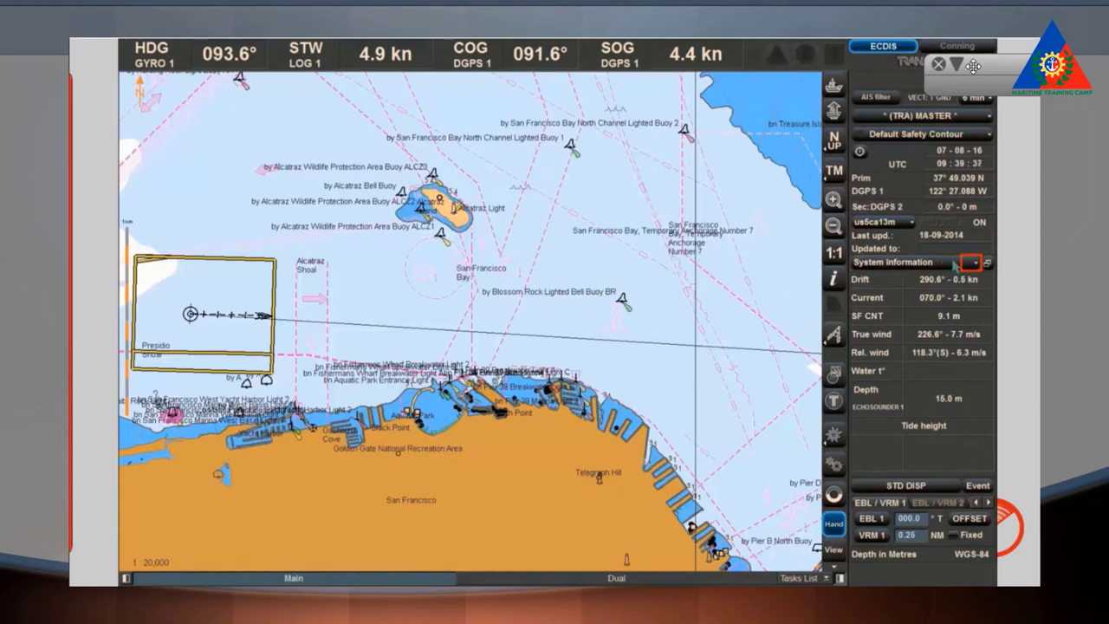
click(969, 263)
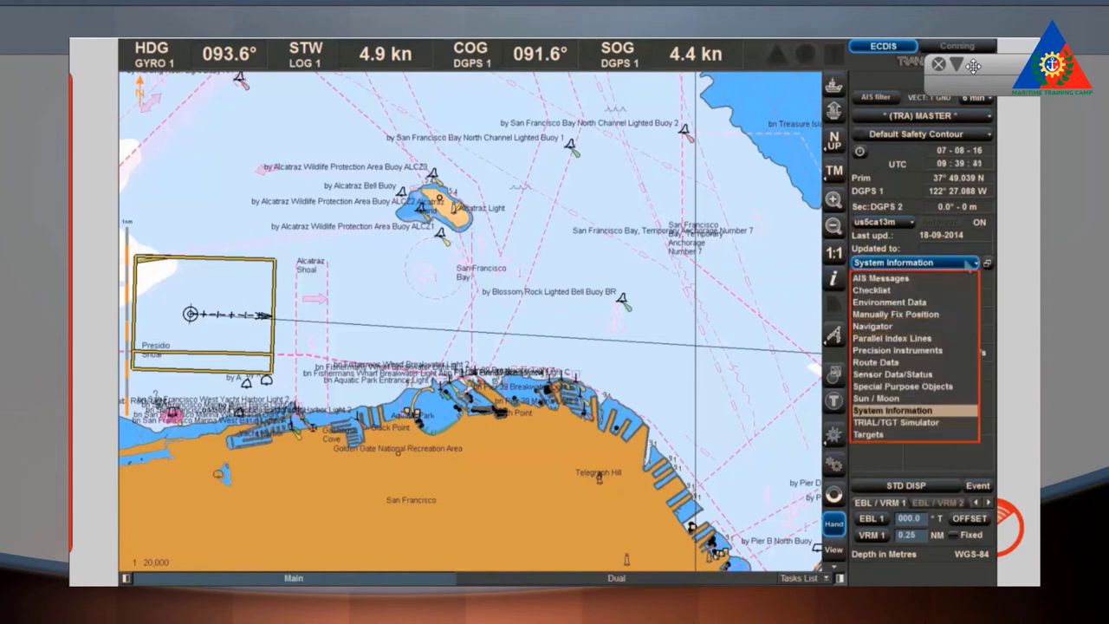
click(957, 326)
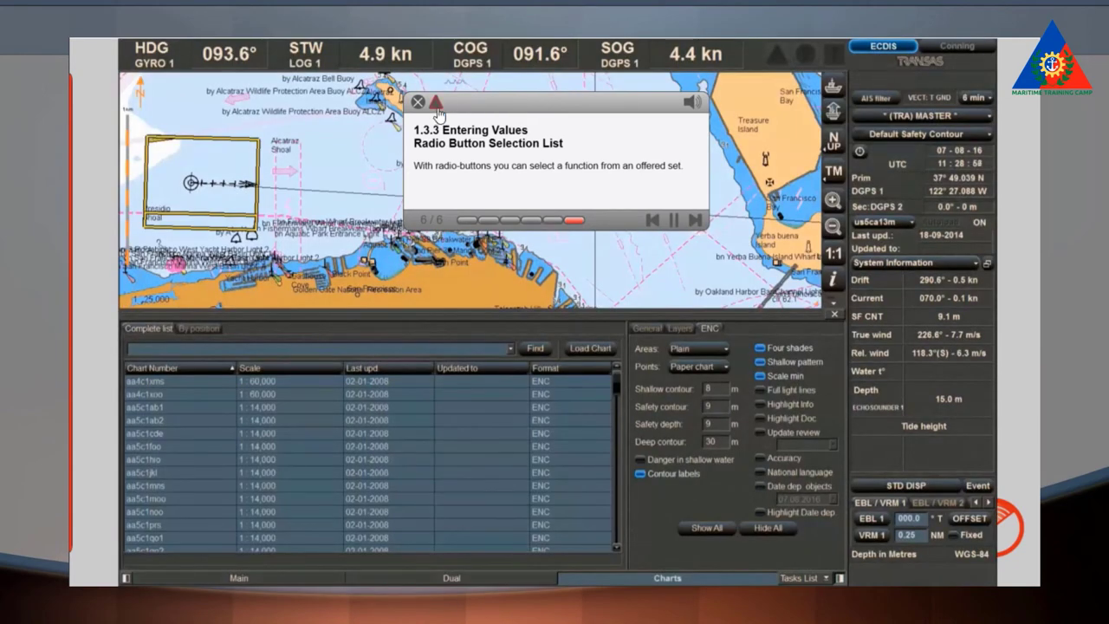
Step: Clear the Radio Button Selection List text window off the chart, and enable Full light lines and Highlight Info for the ENC display
click(437, 109)
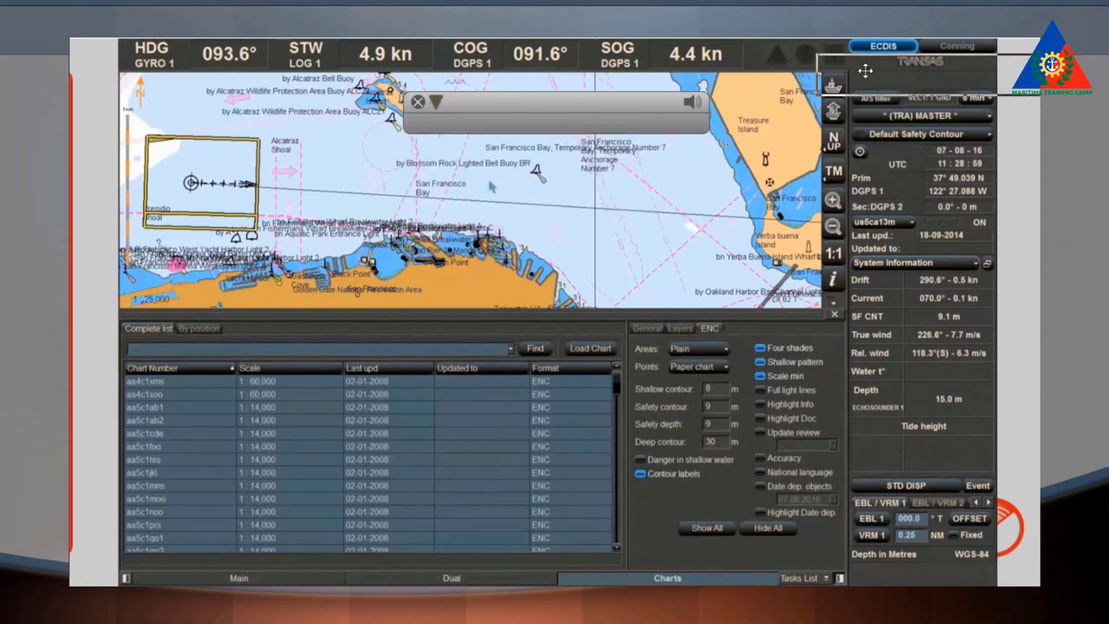
drag(865, 71, 1001, 67)
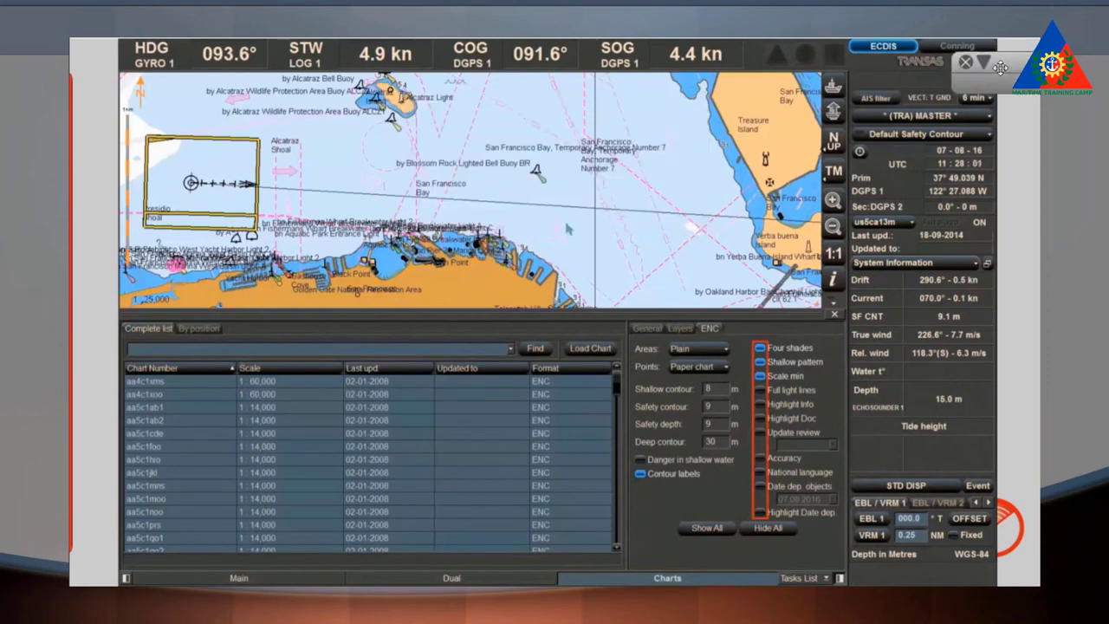
click(760, 391)
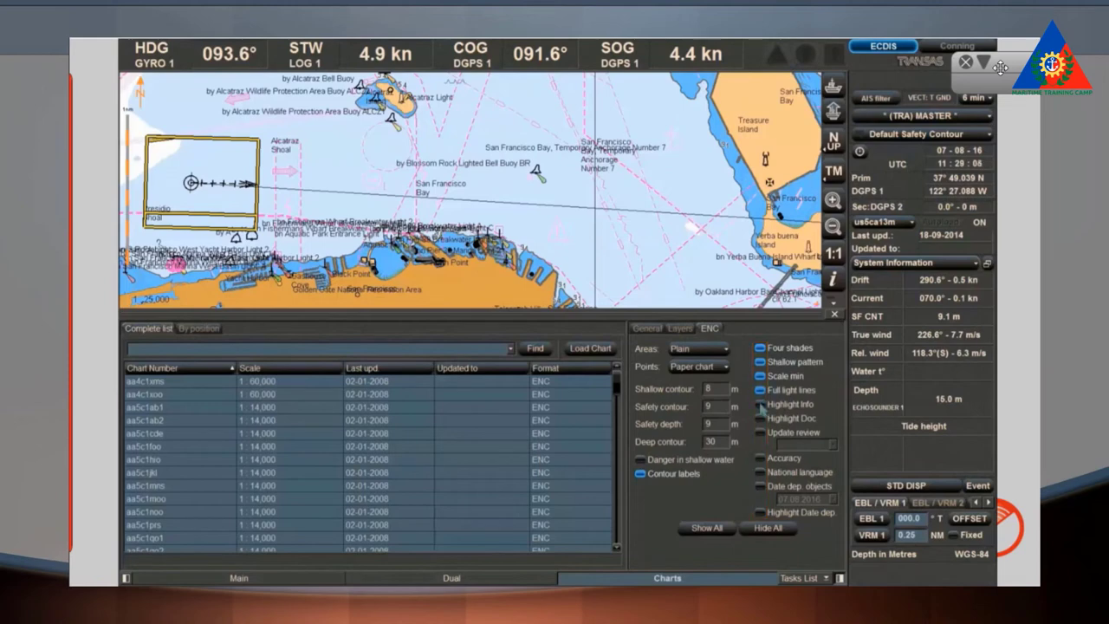
click(761, 405)
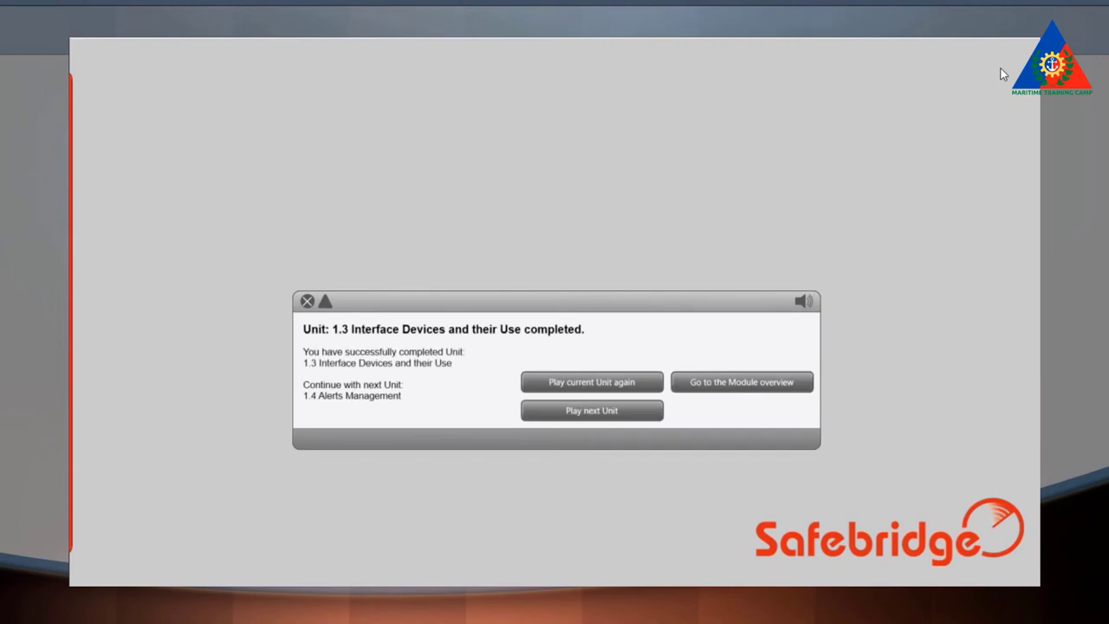
Step: Start unit 1.4 Alerts Management with topic 1.4.1 List of Alerts, and move its collapsed text window off the chart
click(651, 412)
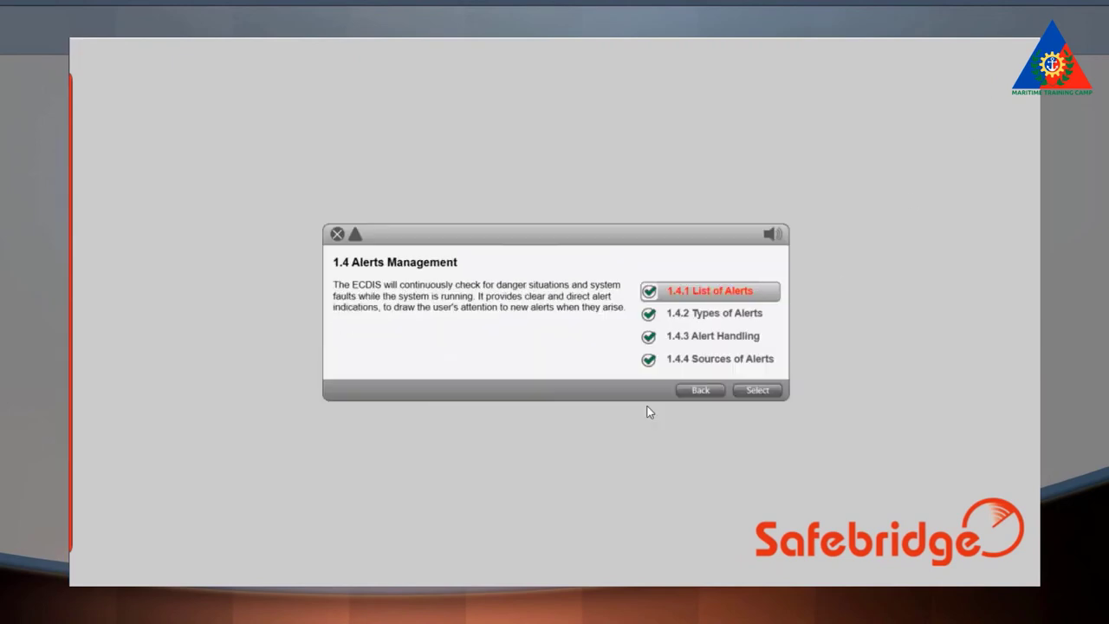
click(757, 390)
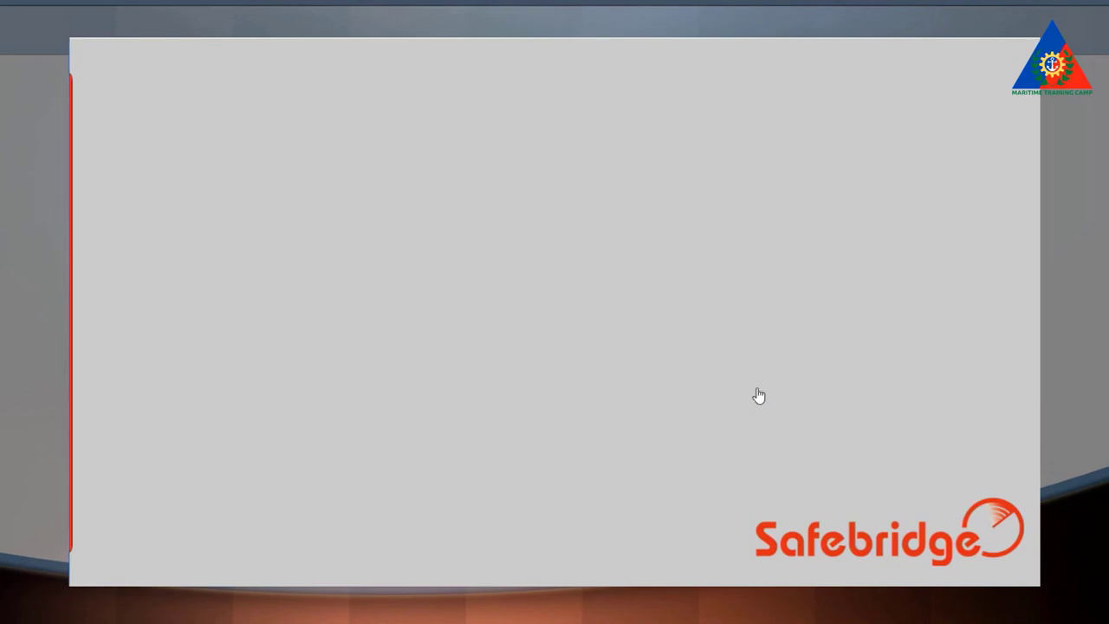
click(706, 389)
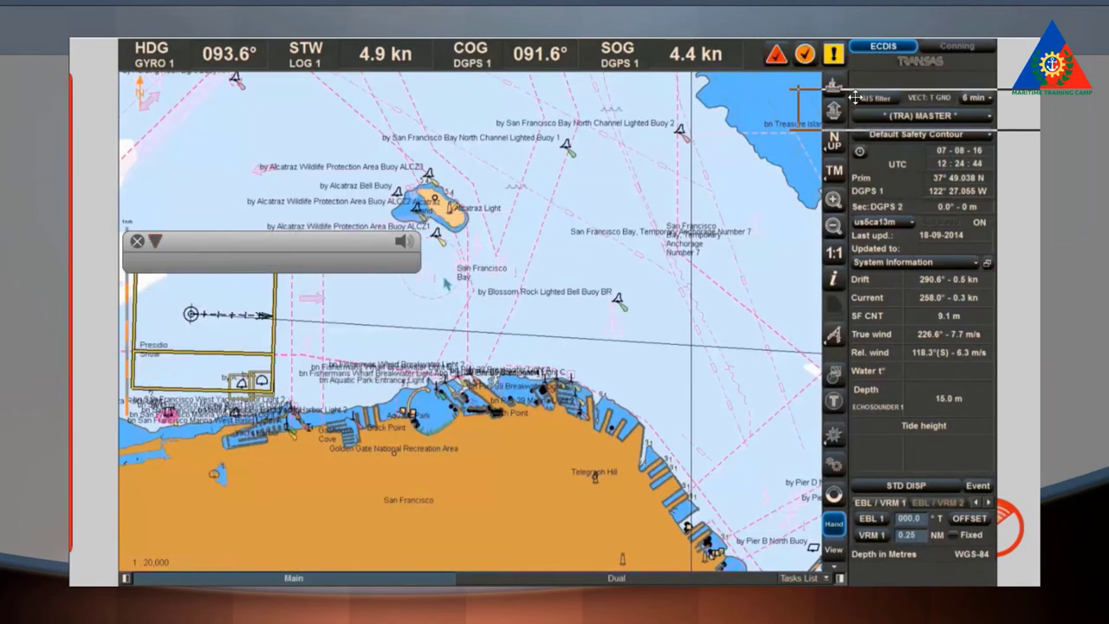
drag(855, 97, 1004, 63)
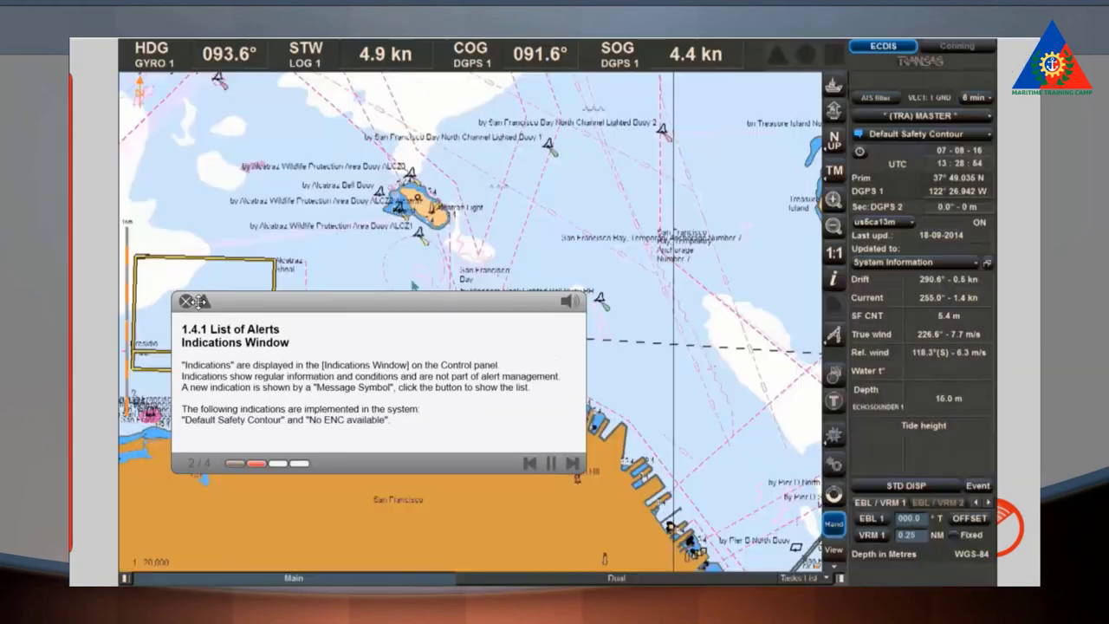
Step: Collapse the Indications Window text and move it off the chart, and open and close the list of indications
click(201, 300)
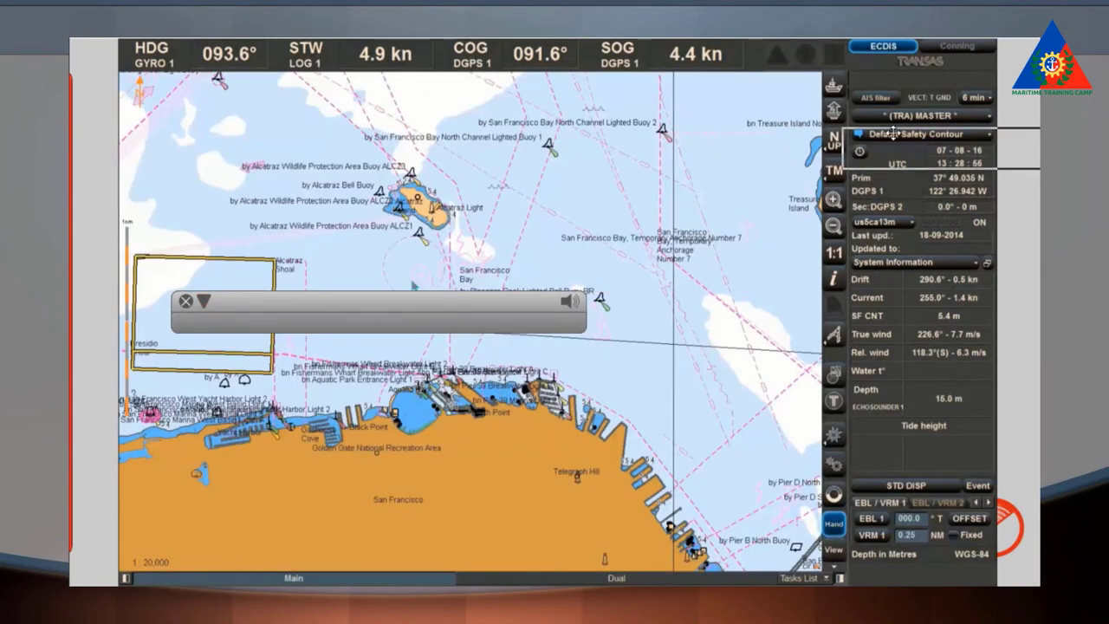
drag(893, 132, 980, 59)
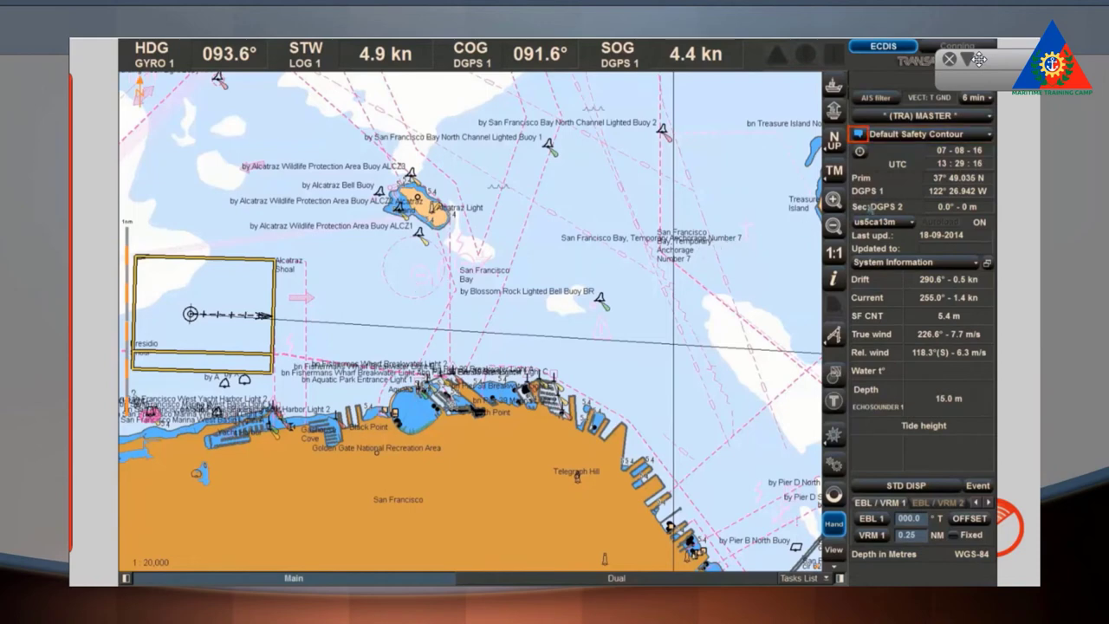
click(986, 142)
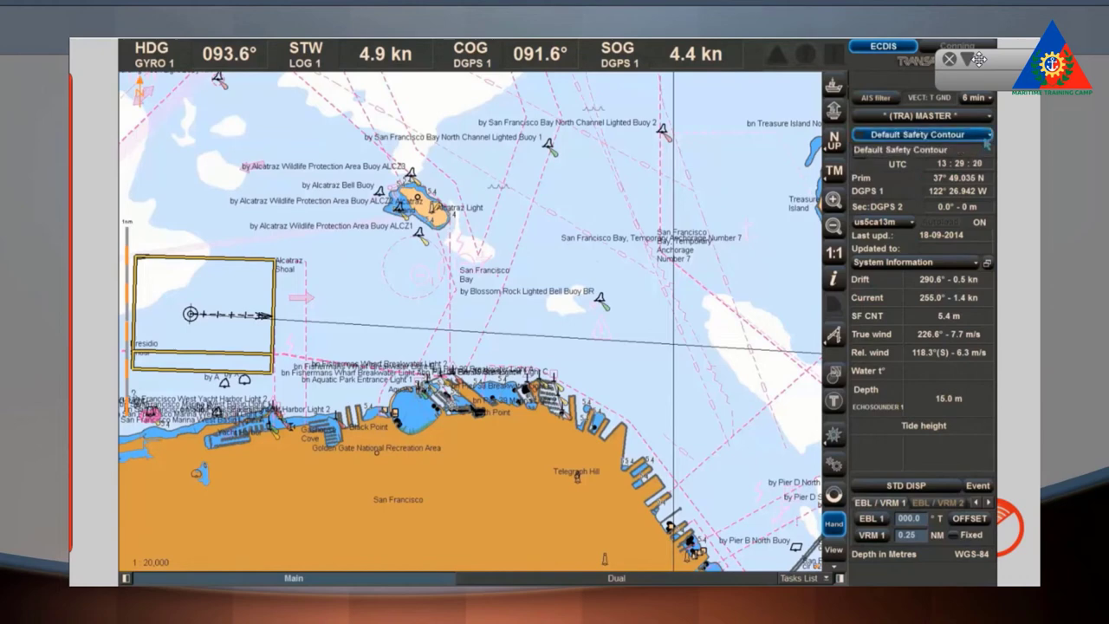
click(985, 141)
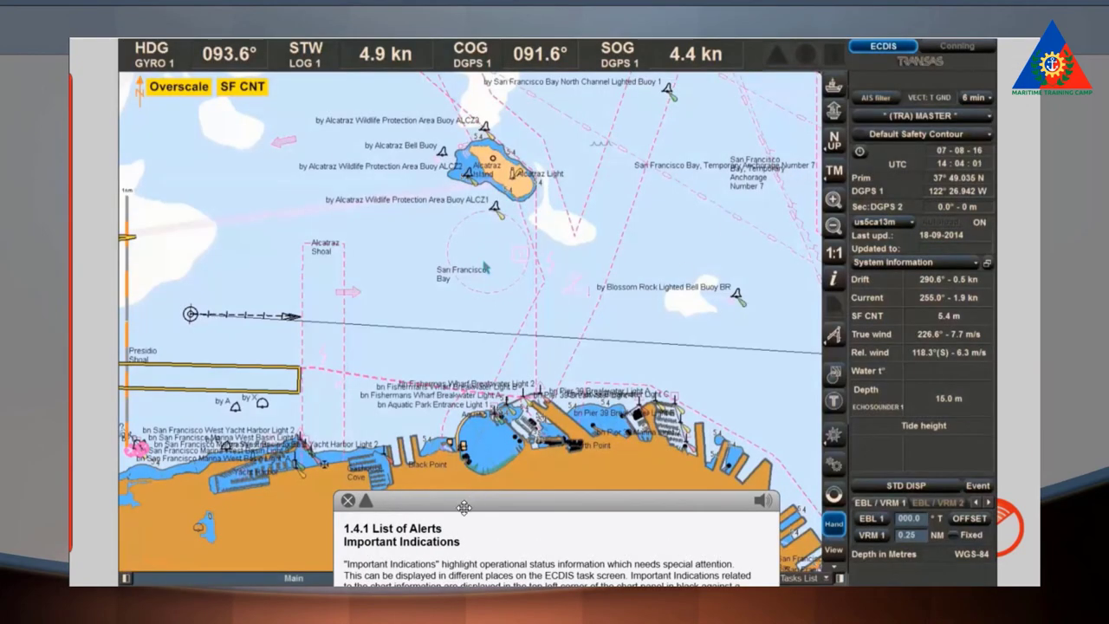
Step: Collapse the Important Indications text window and move it off the chart, and collapse the Notifications text window
drag(464, 508, 768, 136)
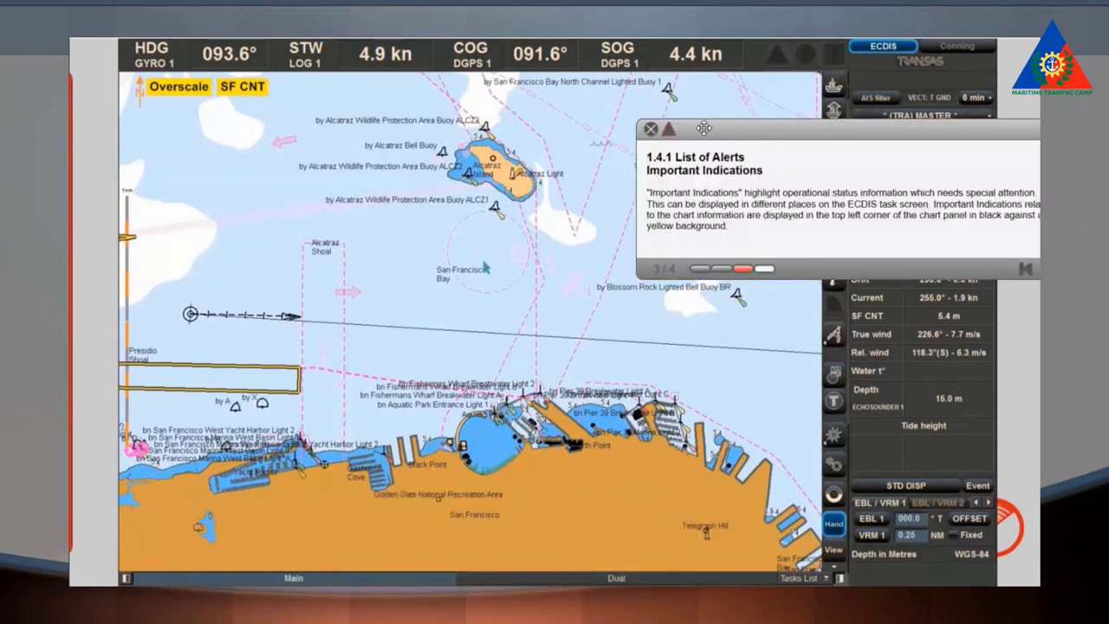
drag(704, 128, 677, 129)
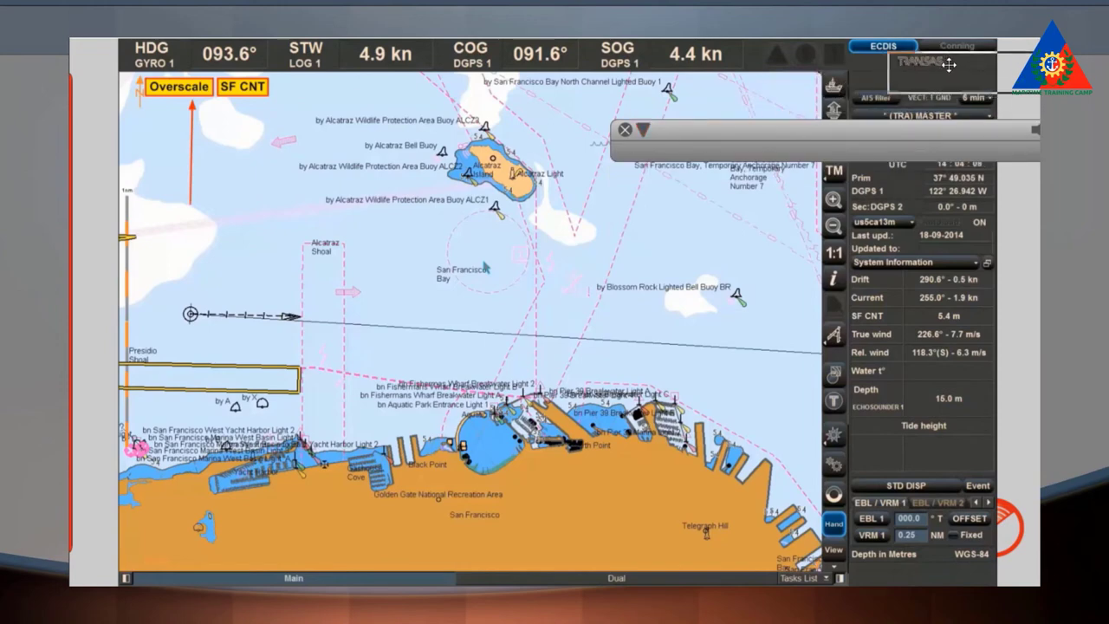
drag(950, 64, 982, 63)
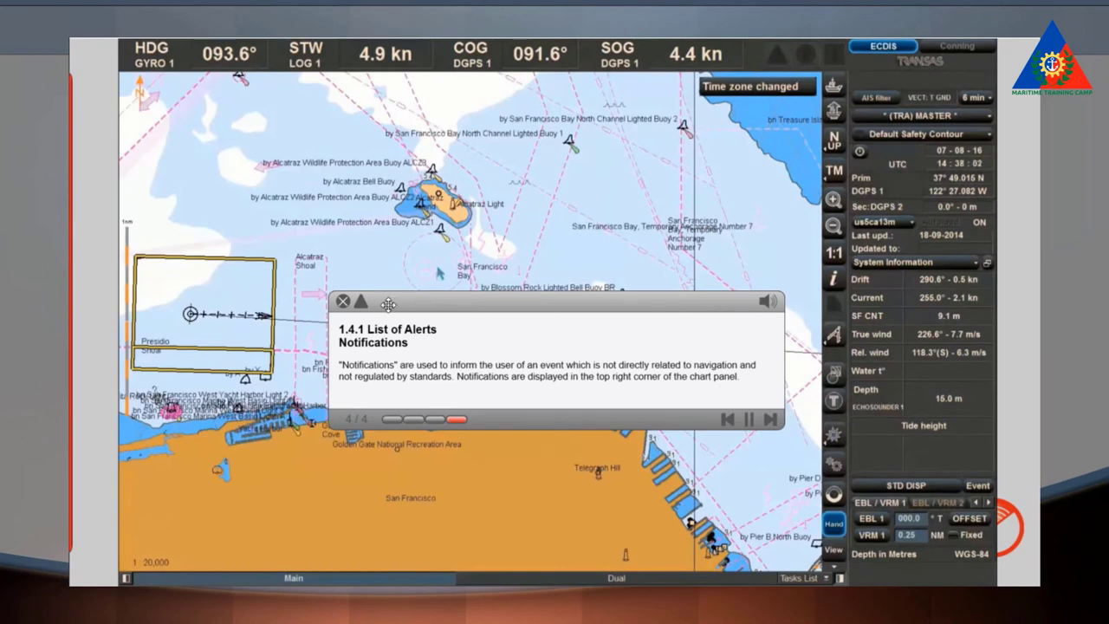
click(361, 301)
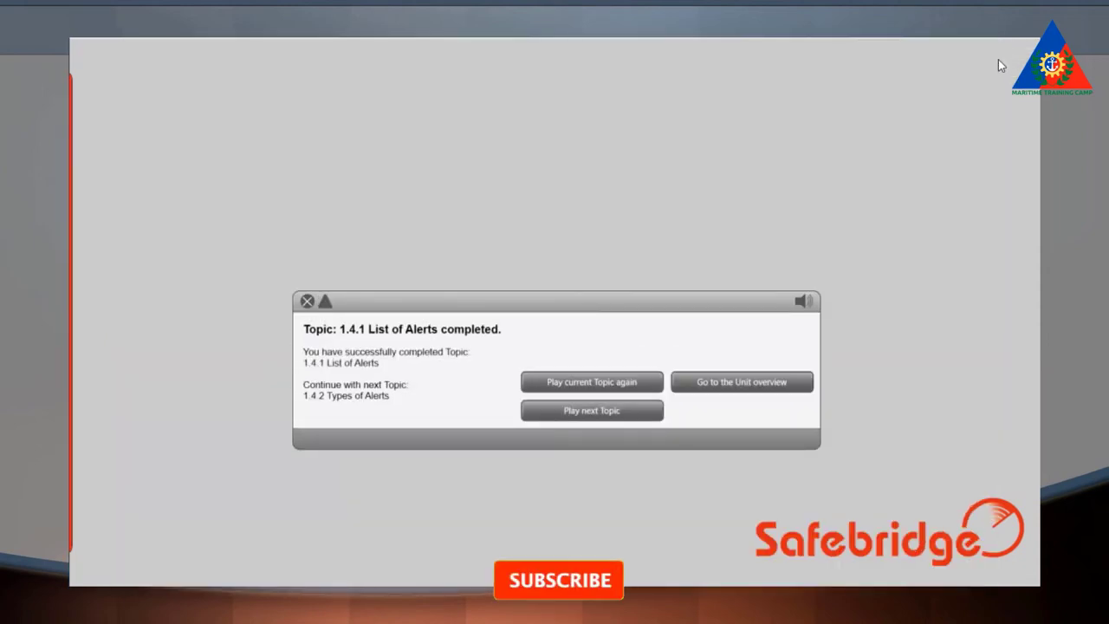
Step: Start topic 1.4.2 Types of Alerts, and clear the collapsed Display of Alerts and Alarms Icons text windows off the chart
click(637, 410)
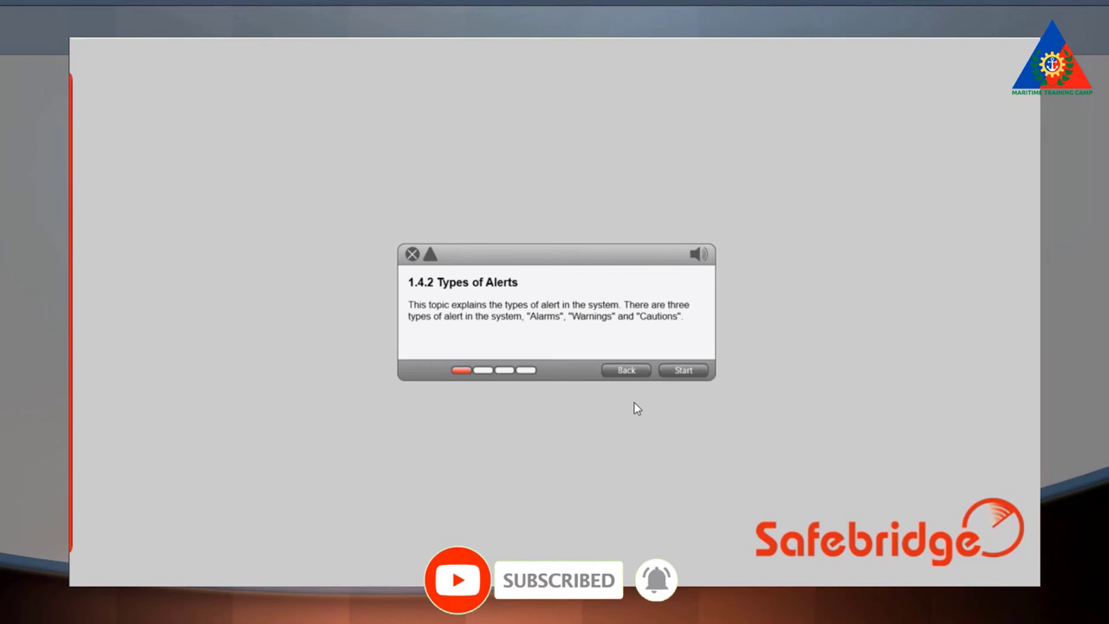
click(682, 371)
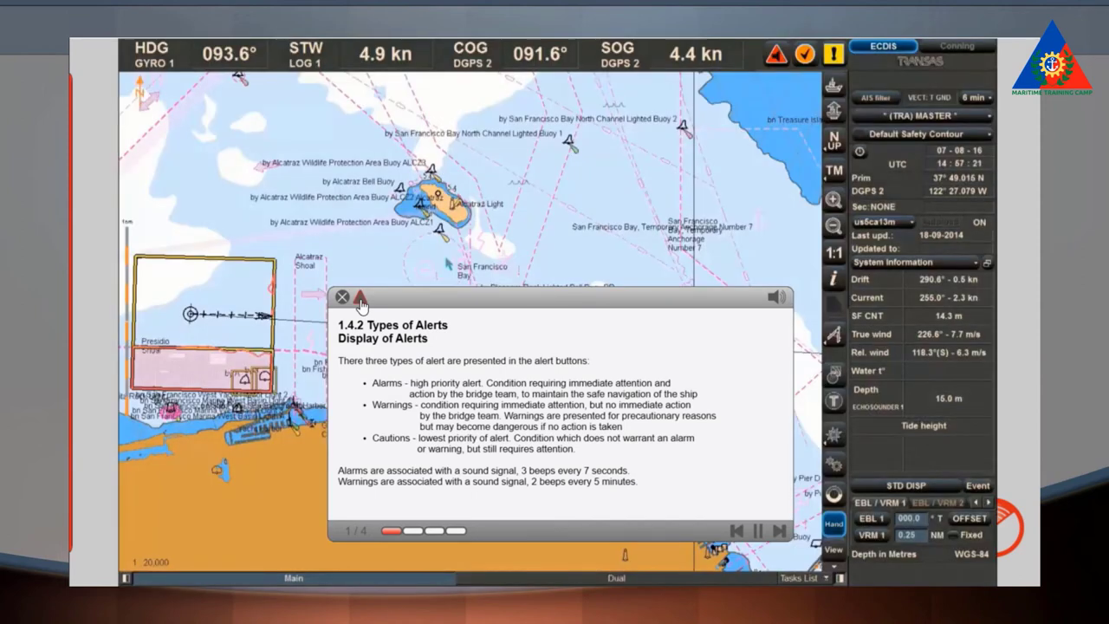
click(360, 298)
click(360, 298)
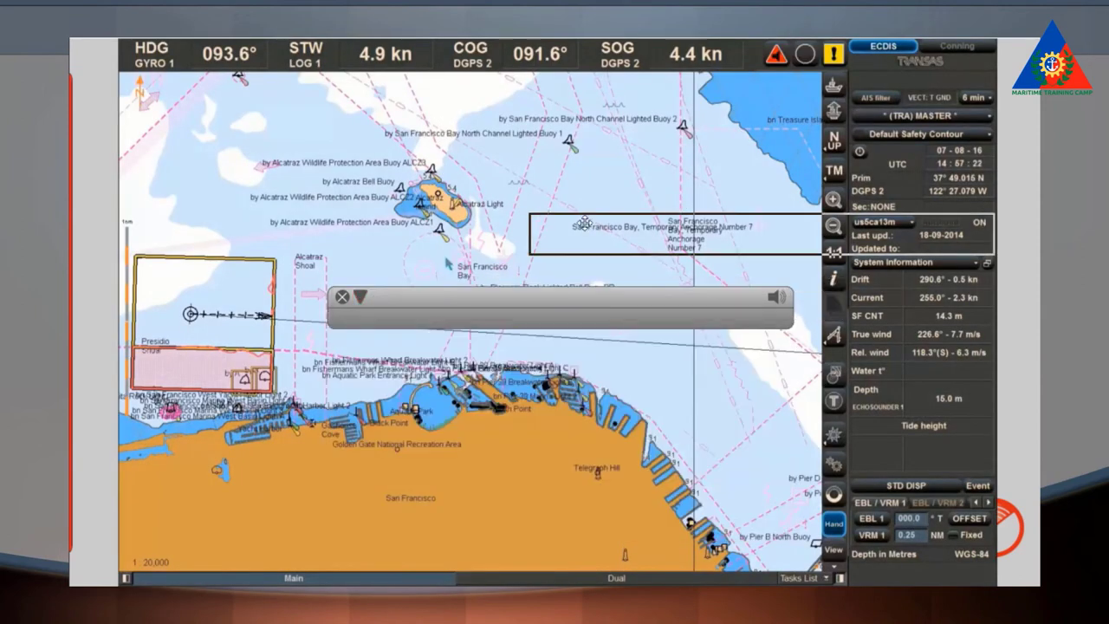
drag(958, 57, 980, 57)
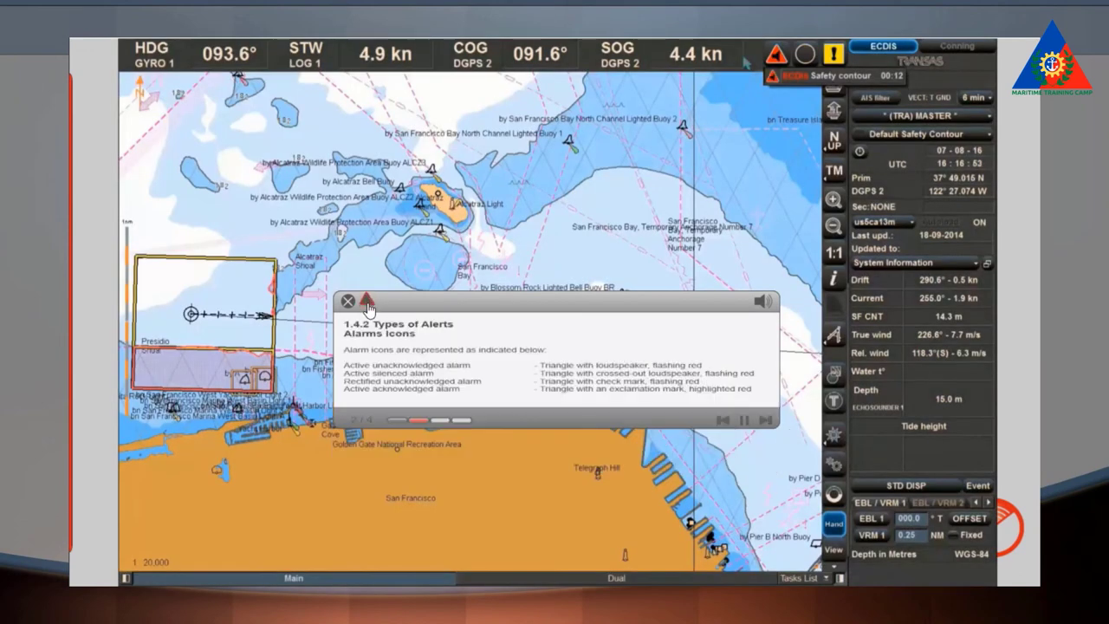
click(367, 303)
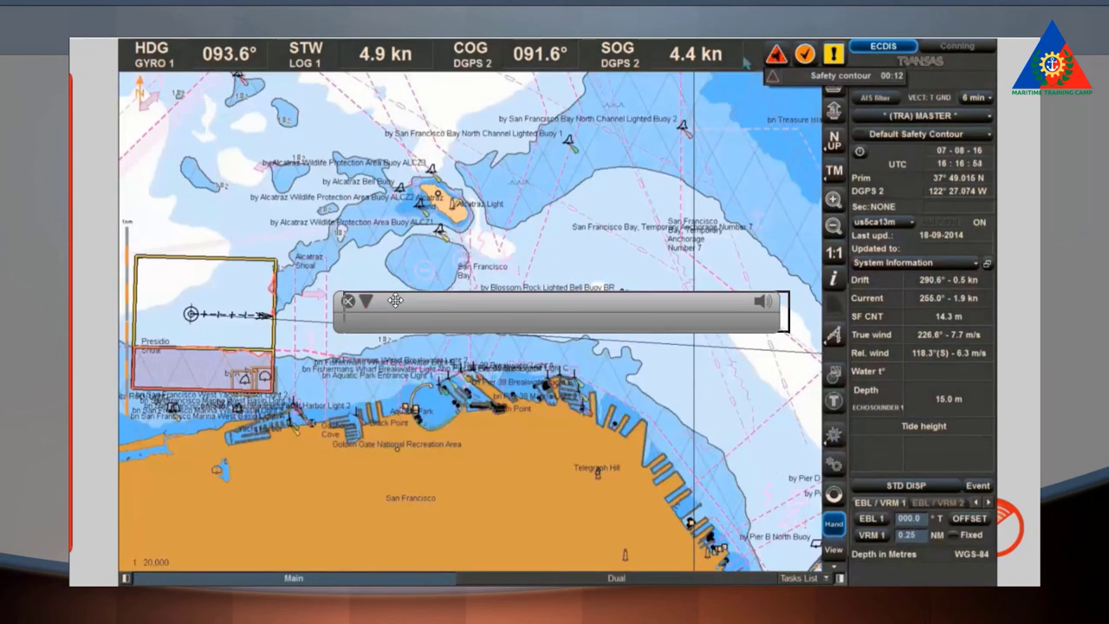
drag(962, 54, 973, 54)
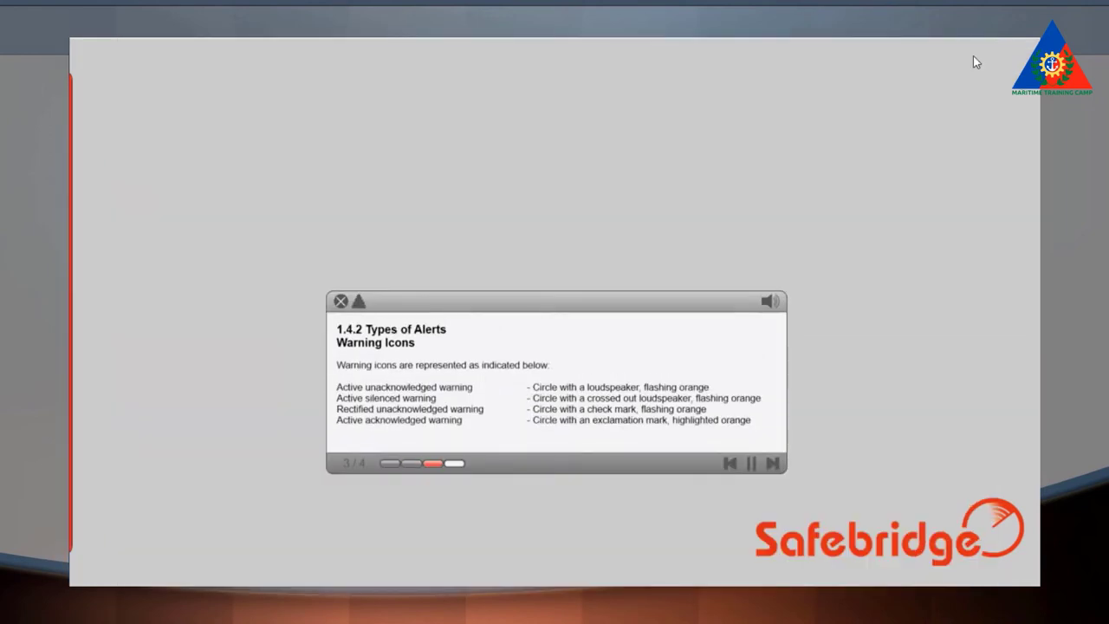
Step: Bring the Warning Icons text window of topic 1.4.2 back into full view and replay that page
click(359, 304)
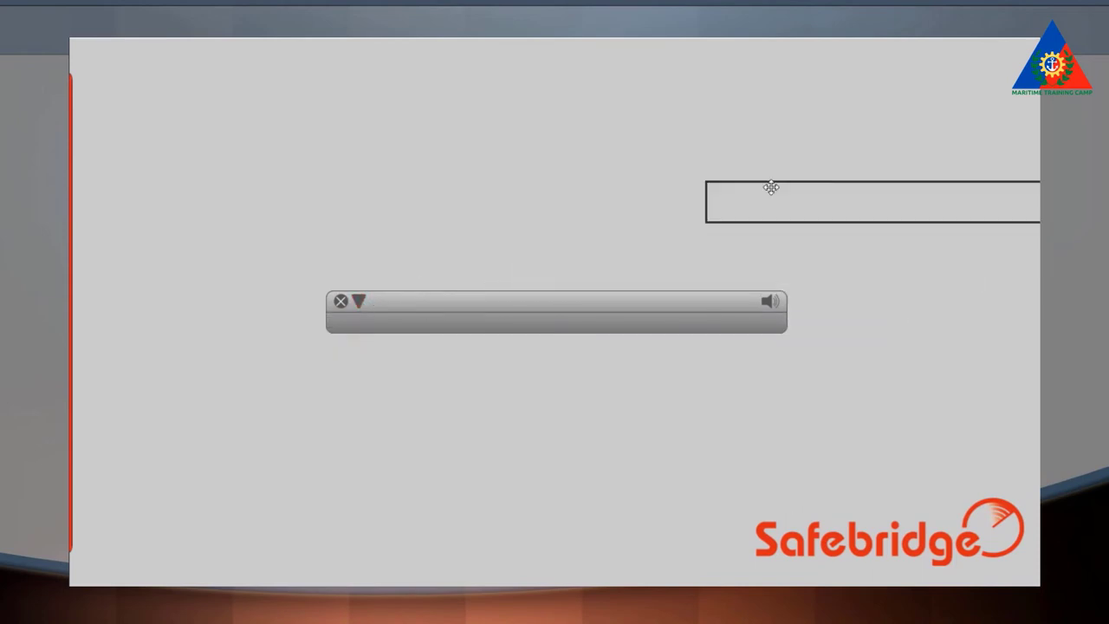
drag(1001, 84, 1003, 68)
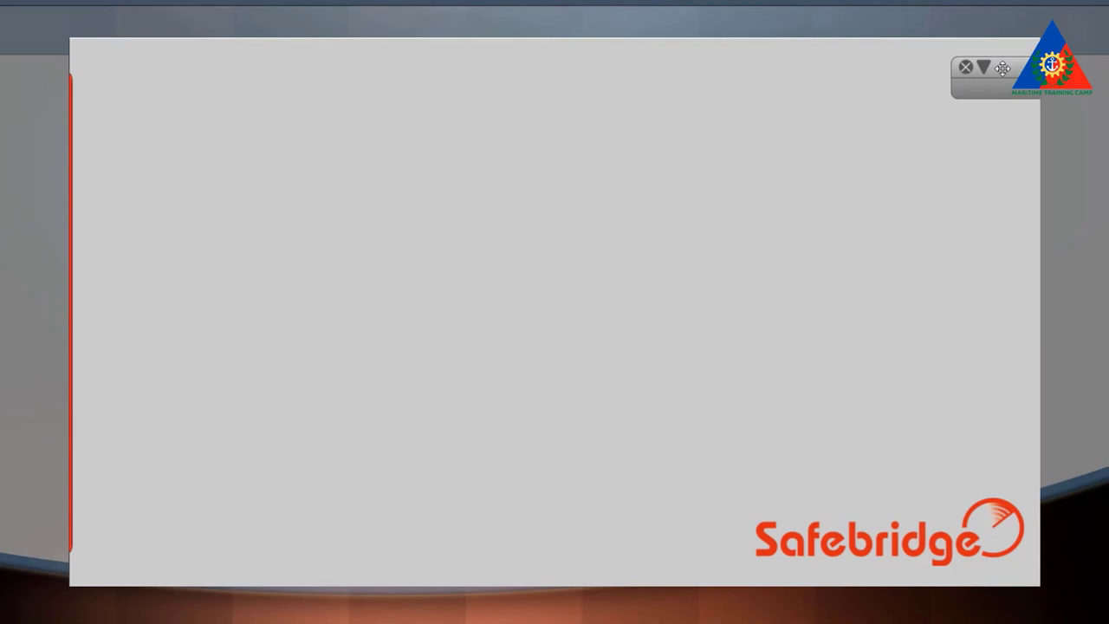
click(803, 89)
drag(897, 91, 683, 73)
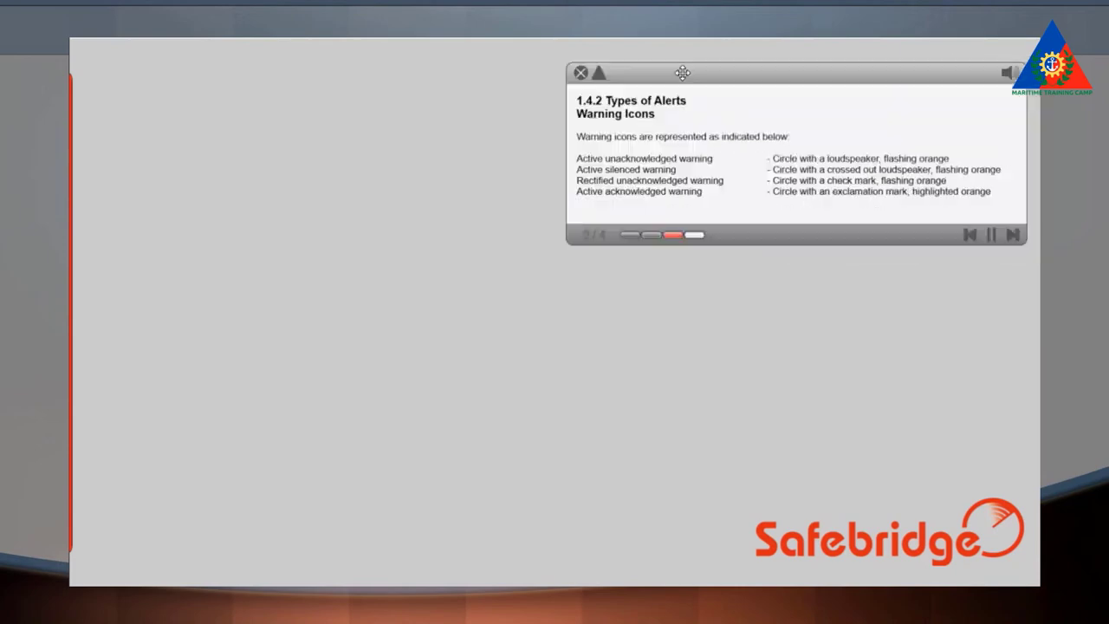
click(673, 235)
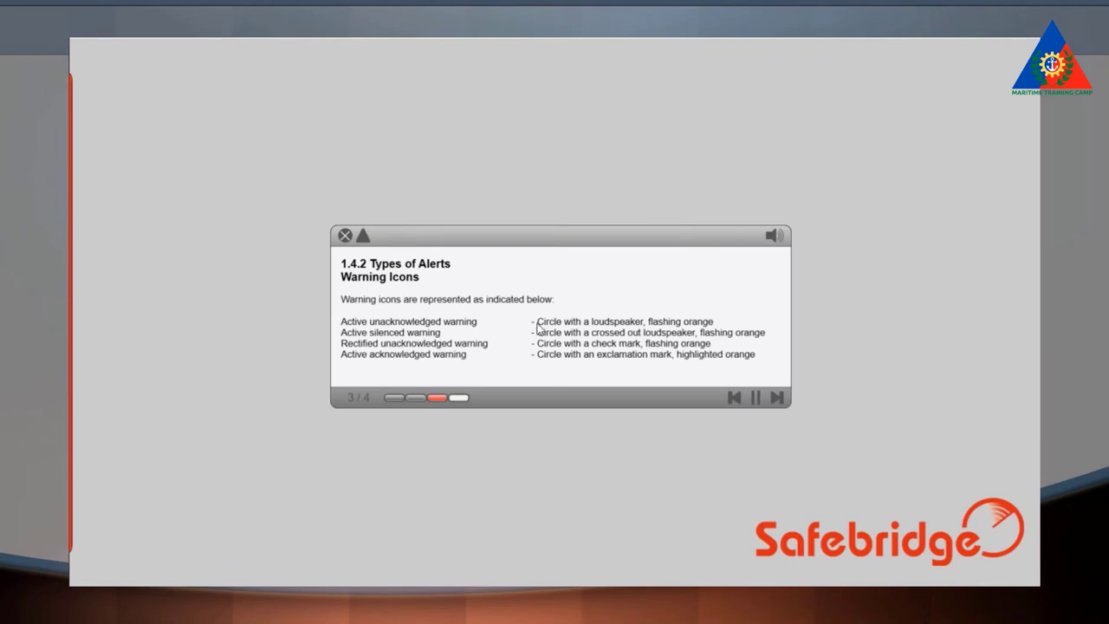
Step: Clear the Warning Icons text off the chart, expand and collapse the Position failure warning group, and collapse the Caution Icons text
mouse_move(441, 401)
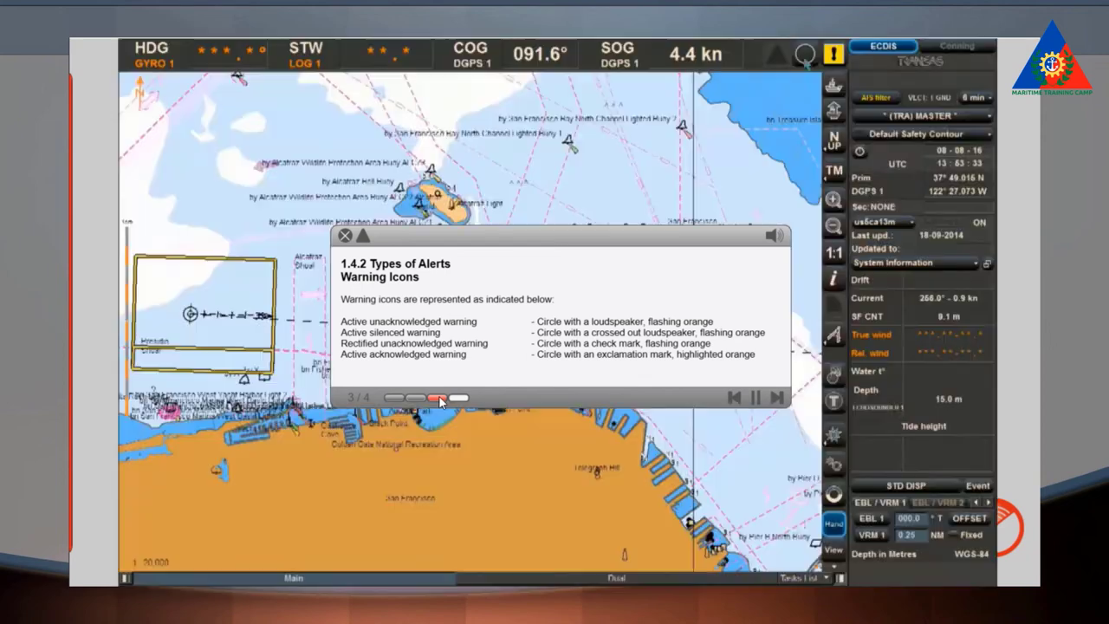
click(365, 238)
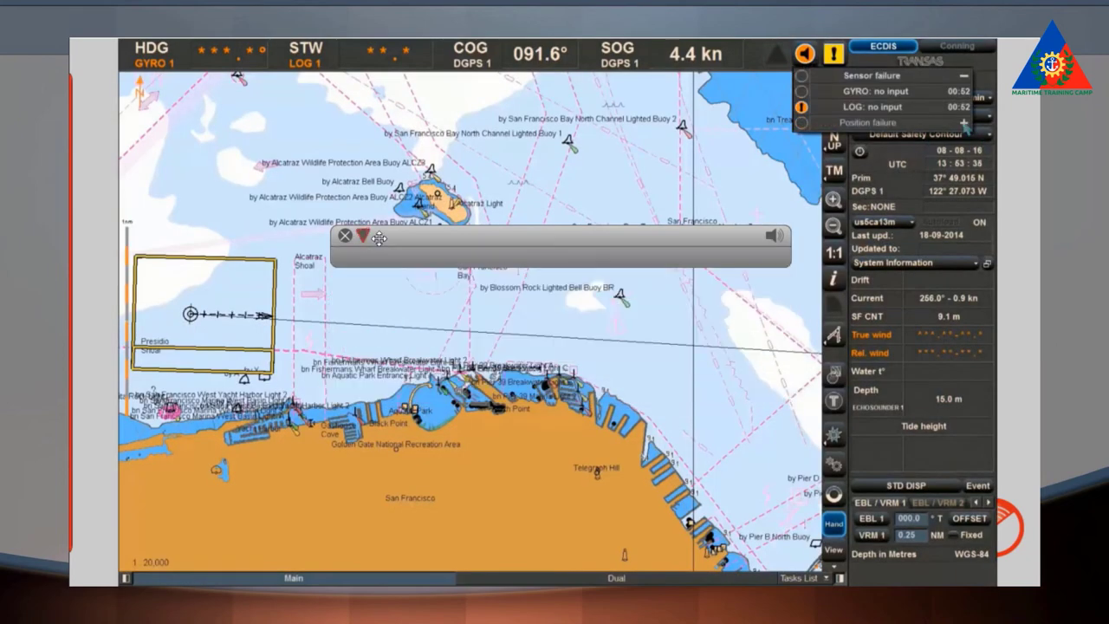
drag(547, 219, 1008, 443)
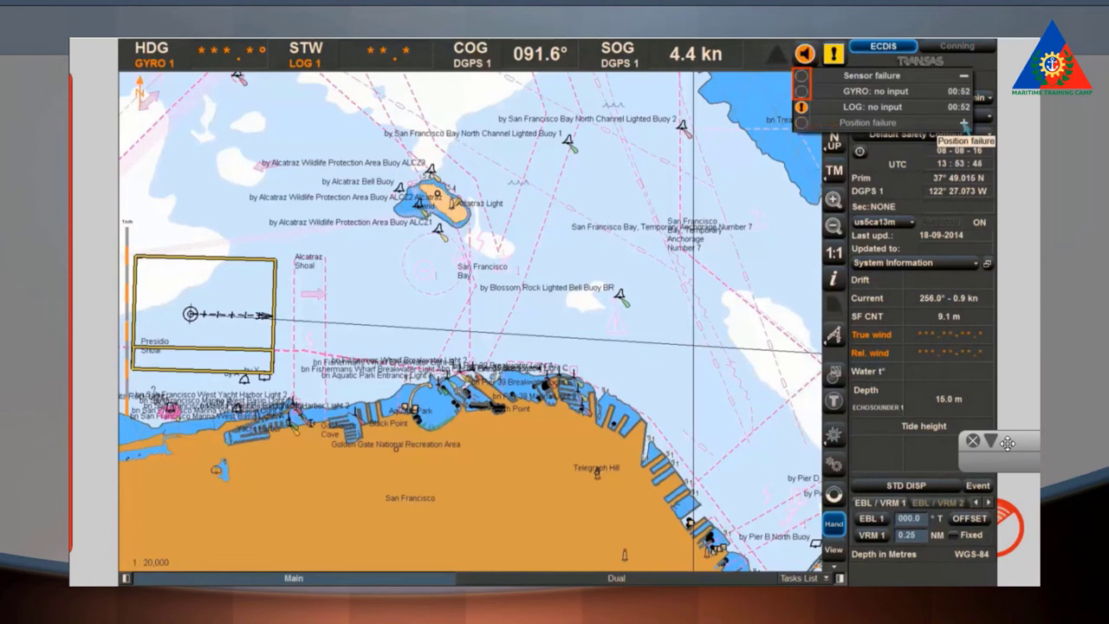
click(964, 124)
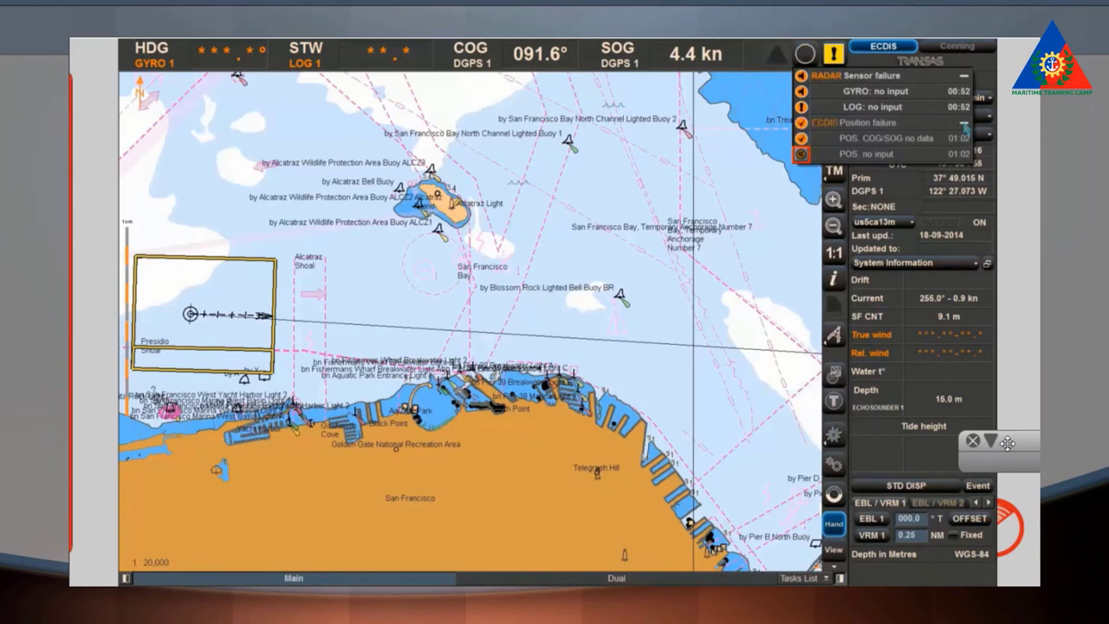
click(964, 125)
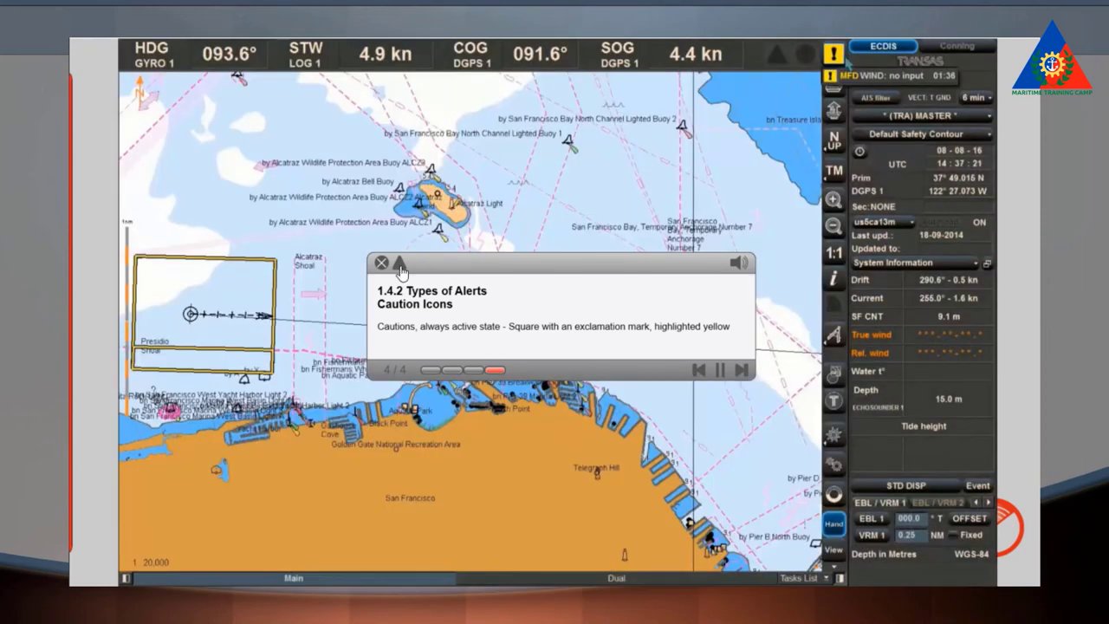
click(400, 265)
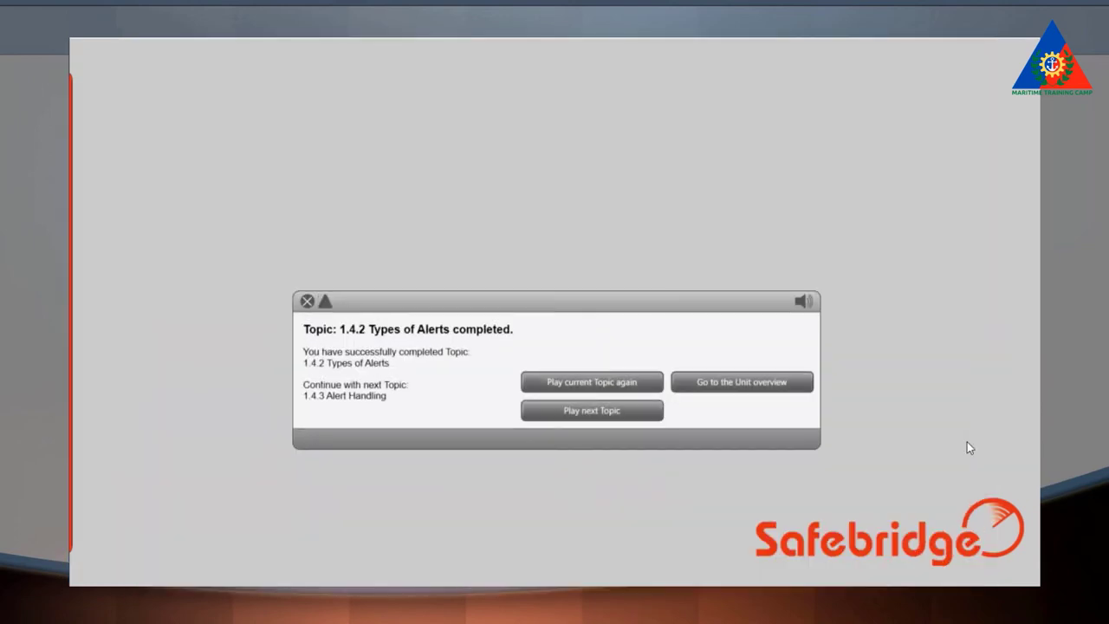
Step: Start topic 1.4.3 Alert Handling, and clear the Alerts Lists and Alert Name text windows off the chart
click(622, 422)
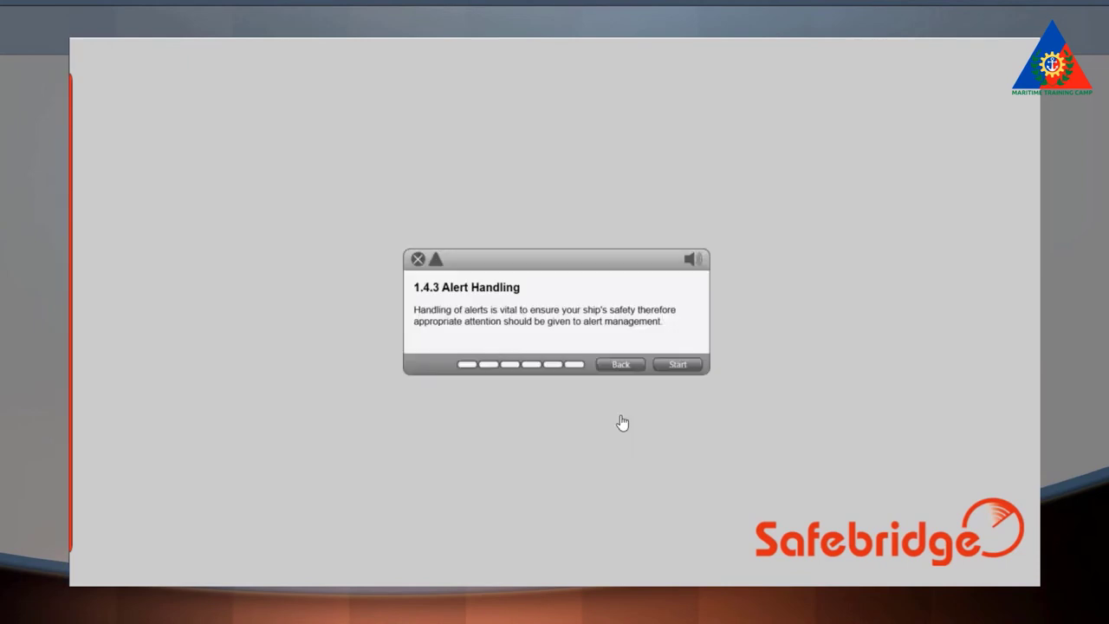
click(658, 367)
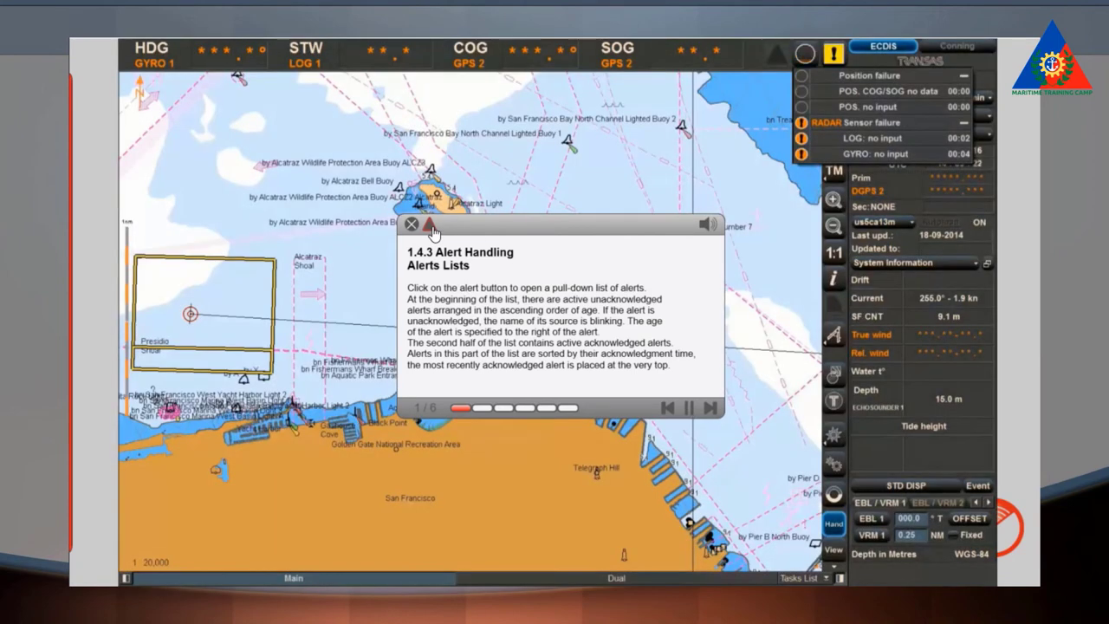
click(431, 227)
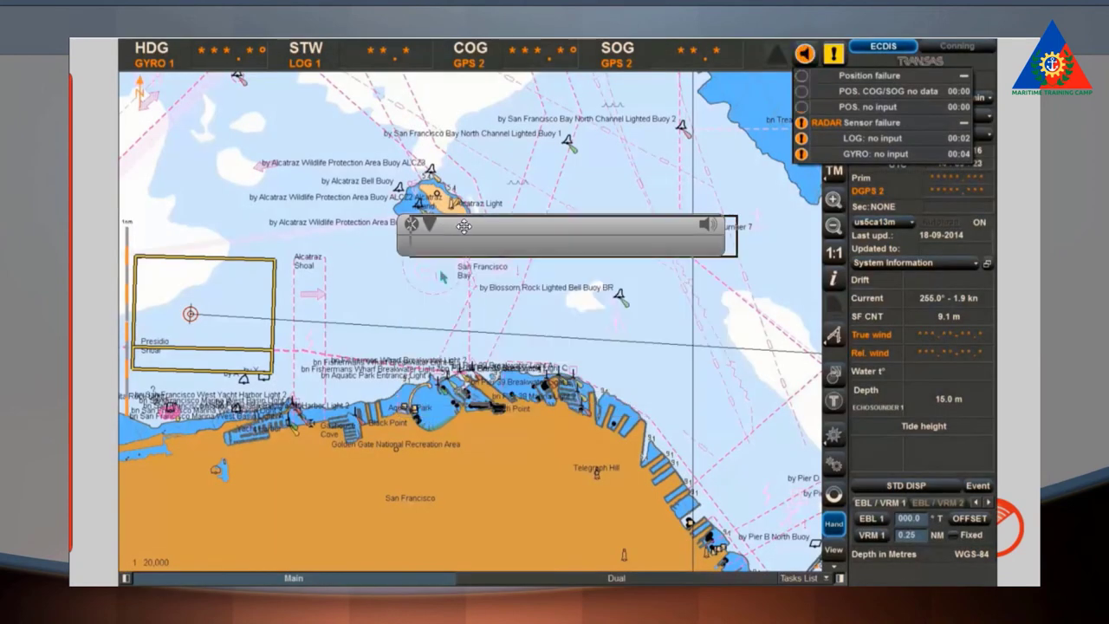
drag(1037, 442, 1038, 442)
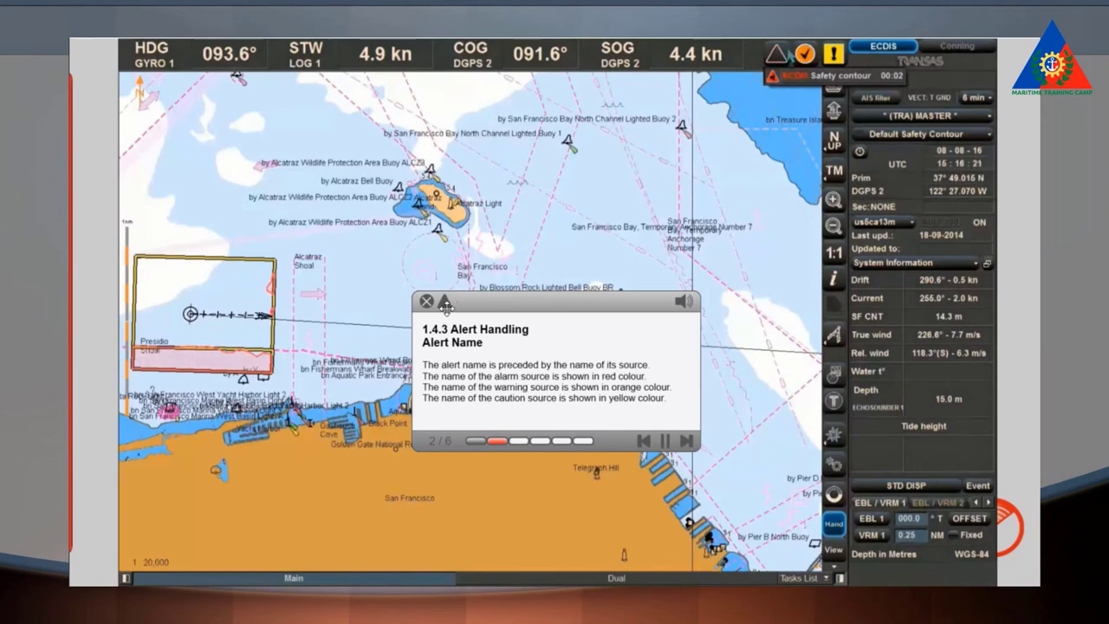
click(444, 305)
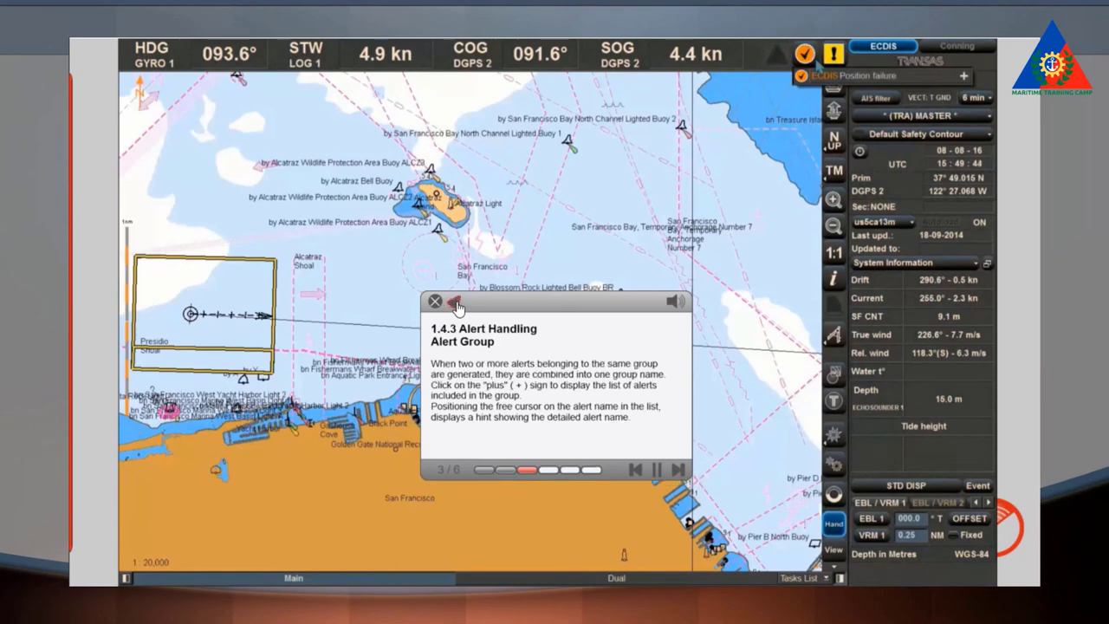
Step: Move the collapsed Alert Group text window off the chart, and expand the Position failure group in the warnings list
click(454, 301)
drag(468, 305, 1034, 445)
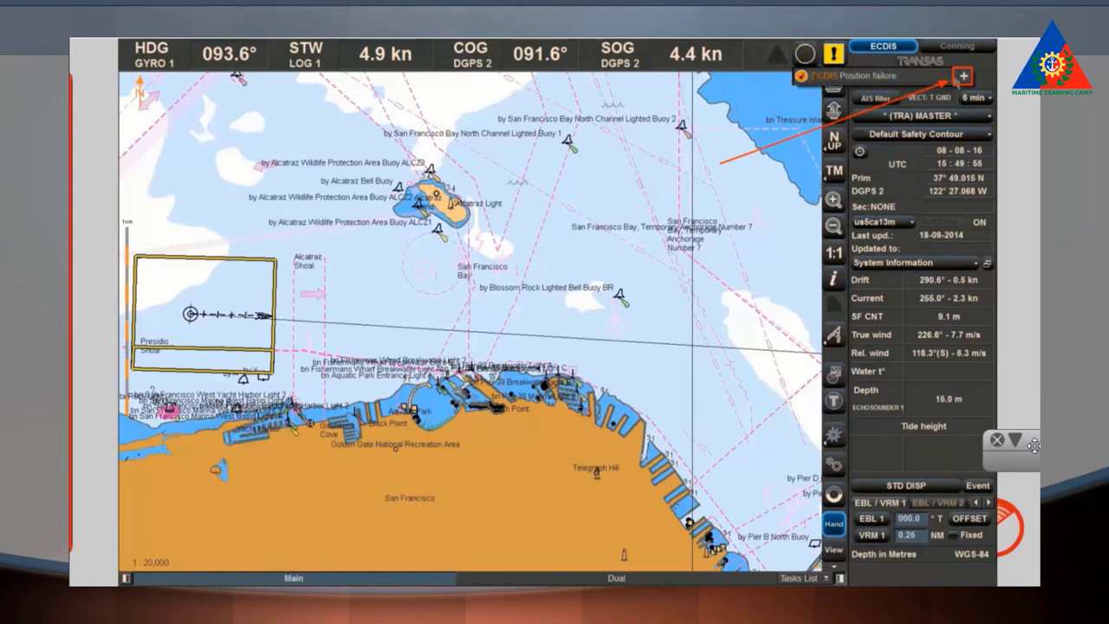
click(962, 78)
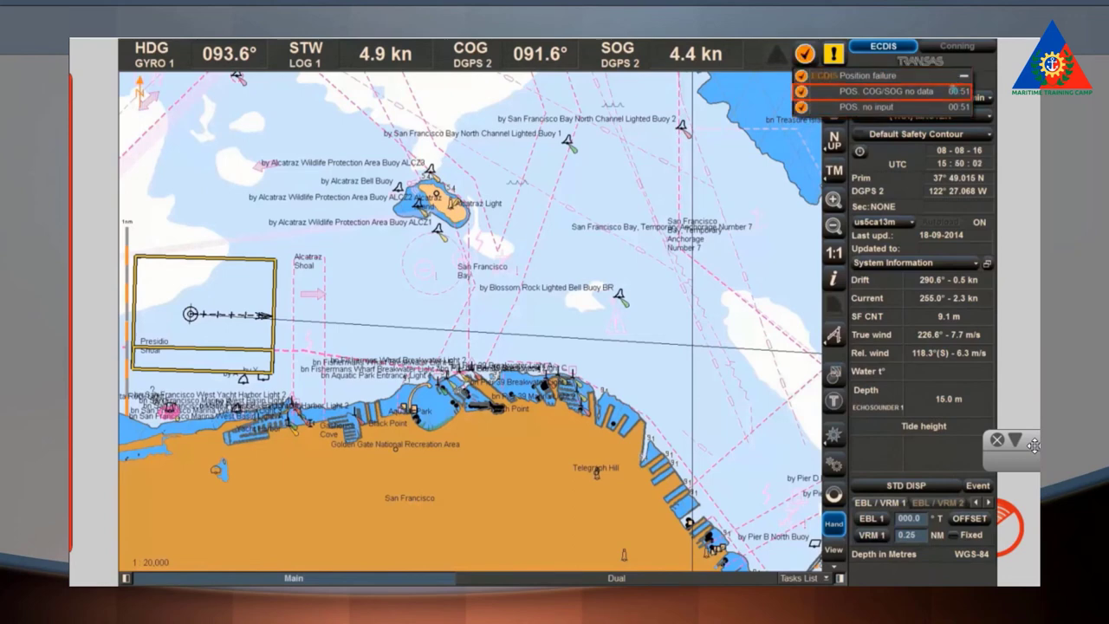
mouse_move(933, 87)
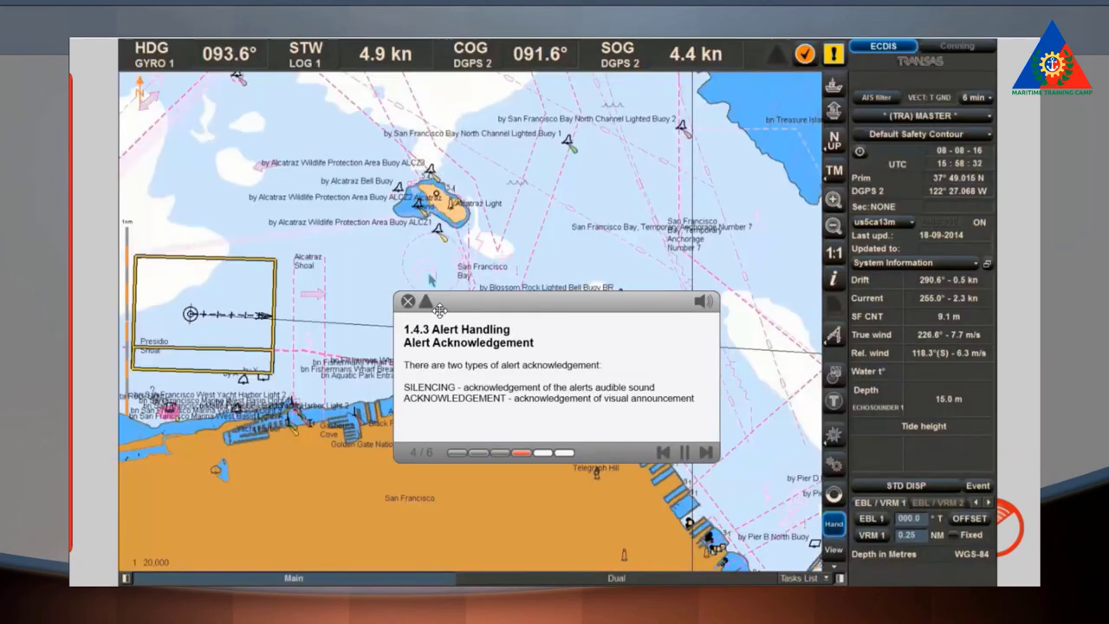
Step: Collapse the Alert Acknowledgement, Acknowledgement via Keyboard and Acknowledgement via Alert List text windows
click(426, 303)
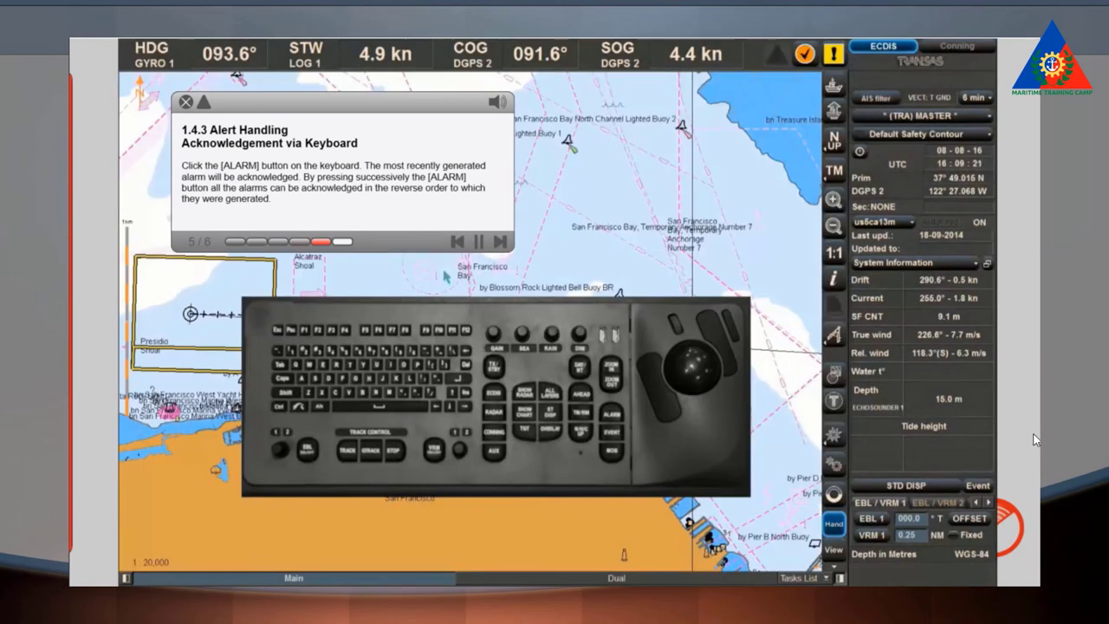
click(206, 105)
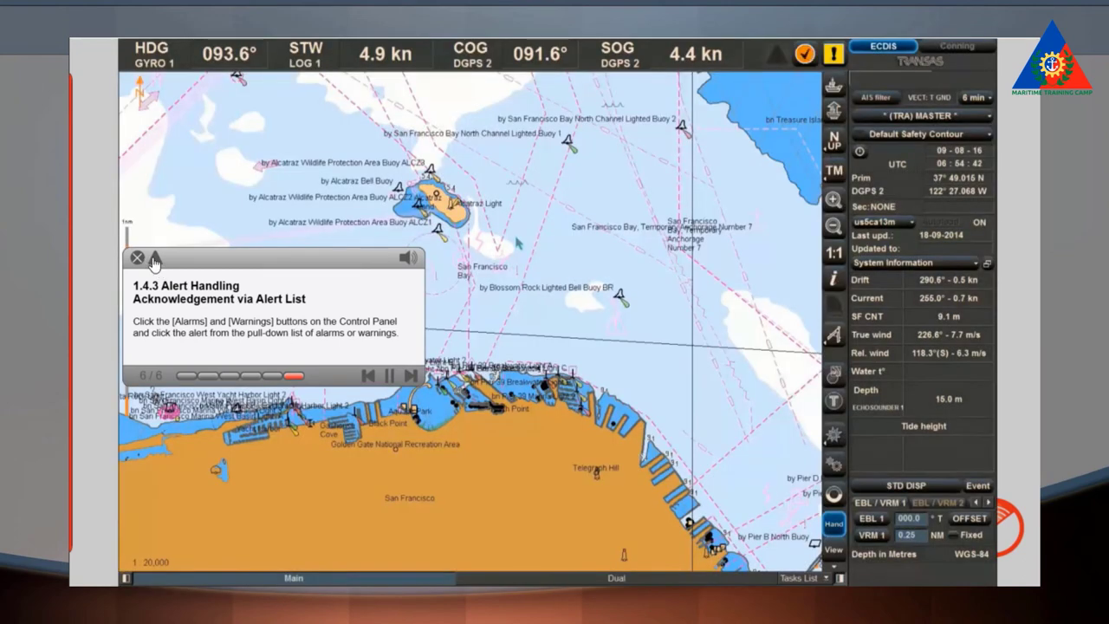
click(154, 259)
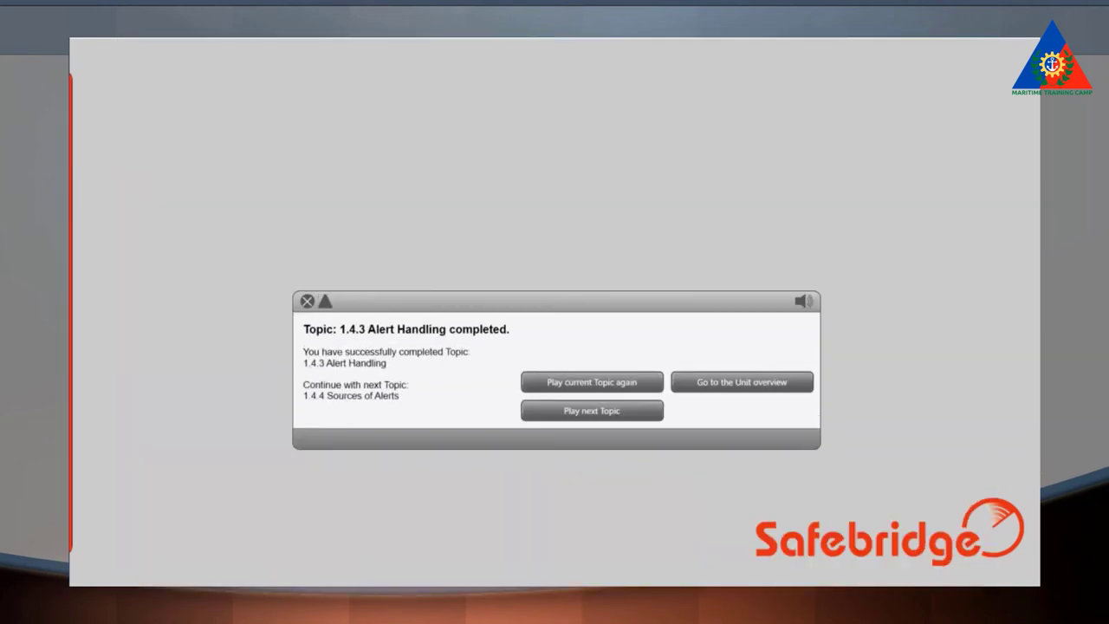
Step: Start topic 1.4.4 Sources of Alerts, and move the collapsed Generation of Safety Alerts text window off the chart
click(563, 416)
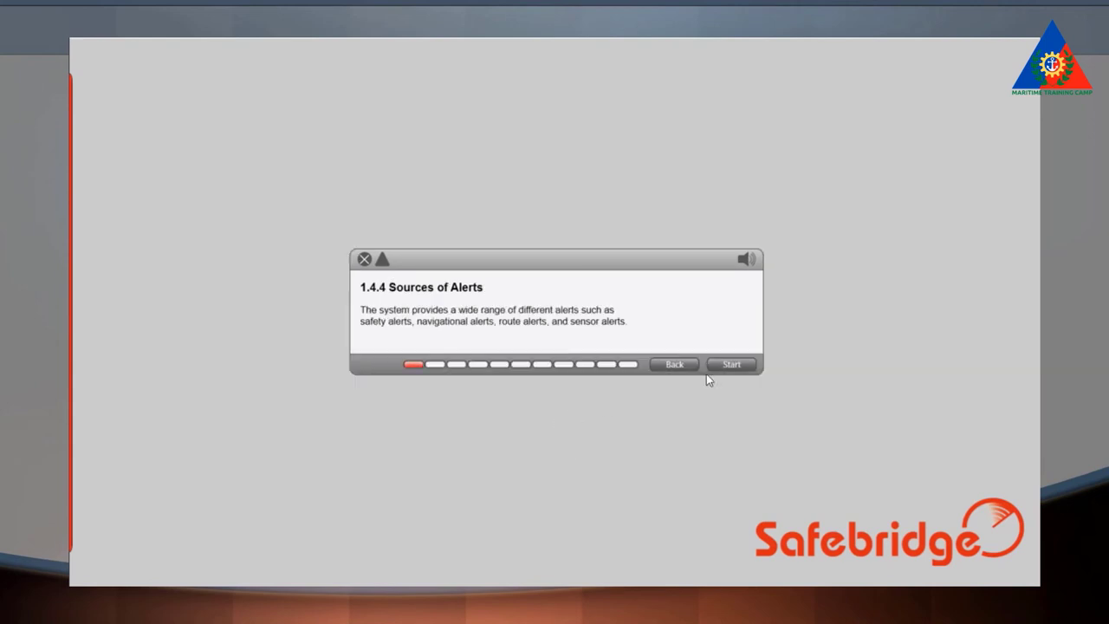
click(722, 368)
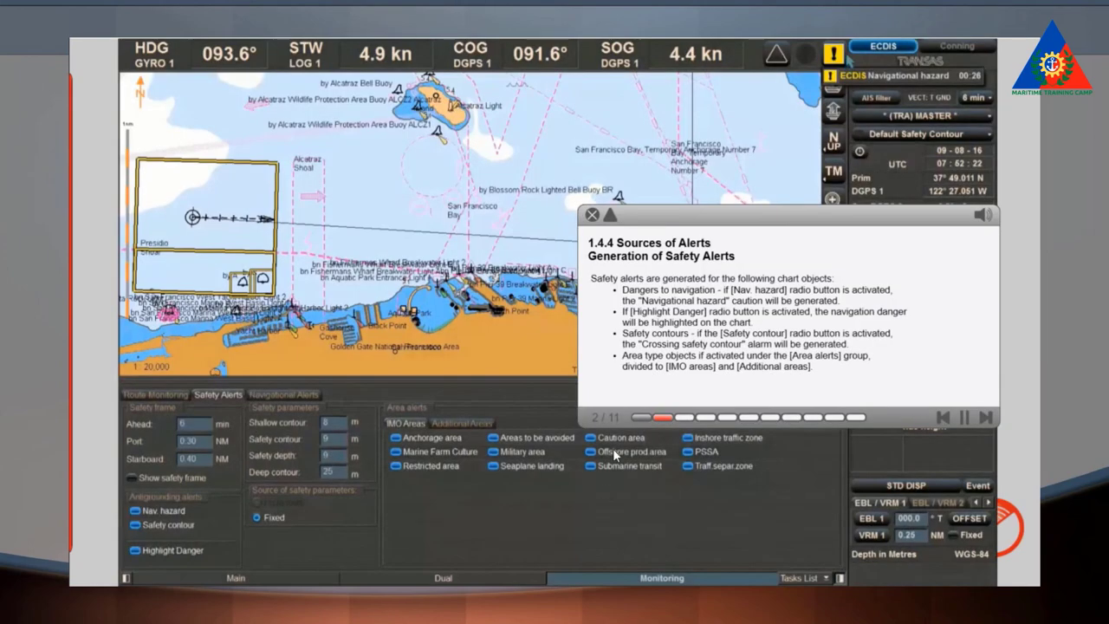
click(610, 215)
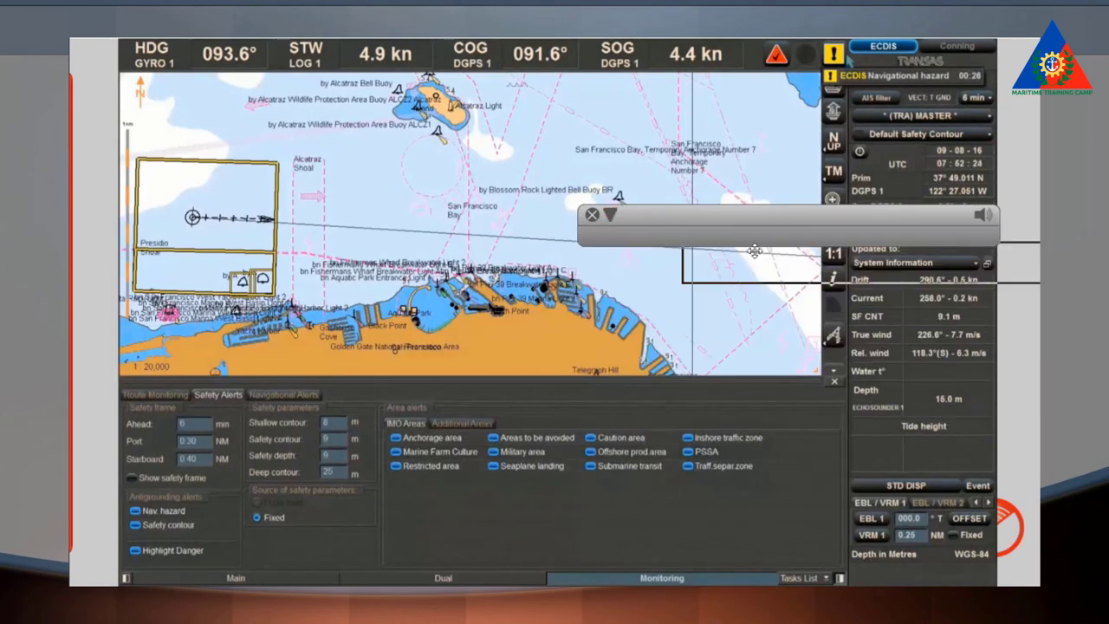
drag(986, 436, 1036, 441)
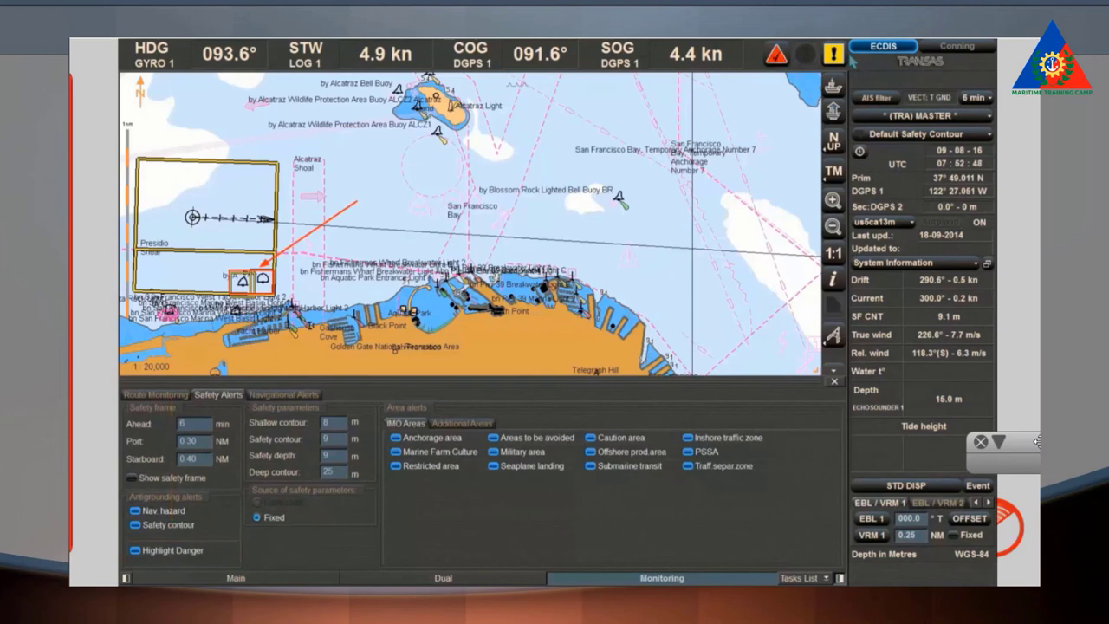
Step: Collapse the Navigational Alerts and Sounder Depth text windows, and move the collapsed Sounder Depth window off the chart
click(791, 59)
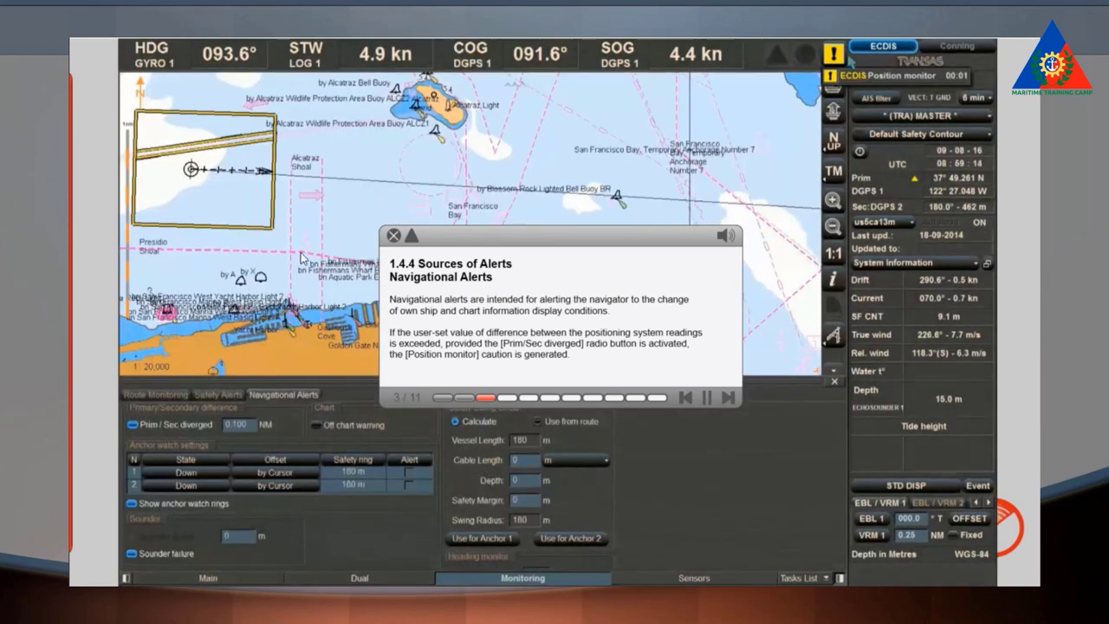
click(412, 235)
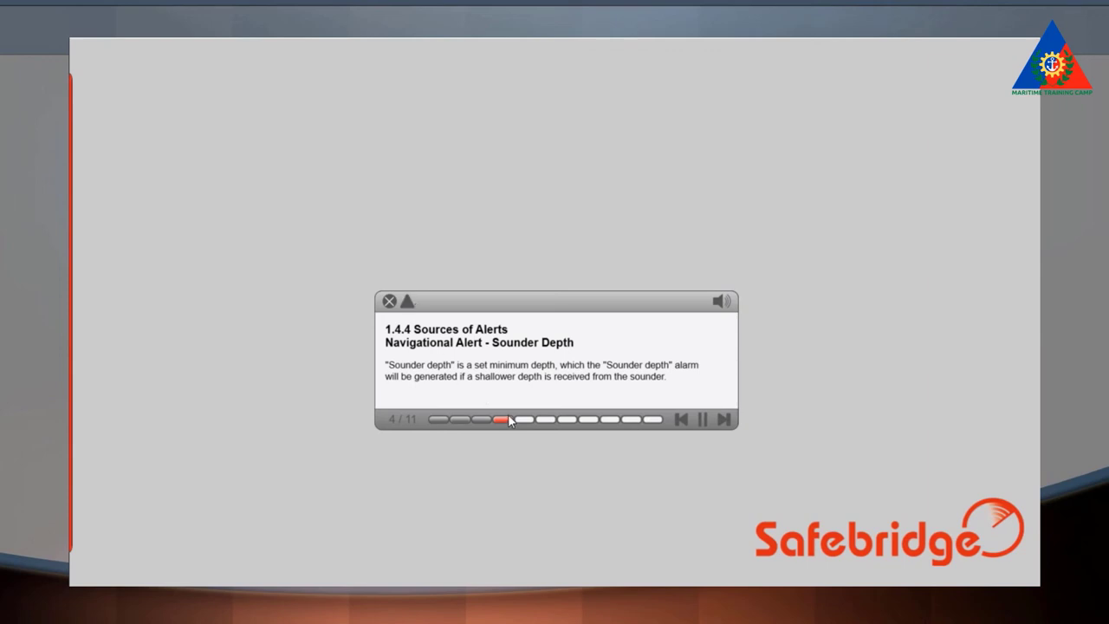
mouse_move(505, 380)
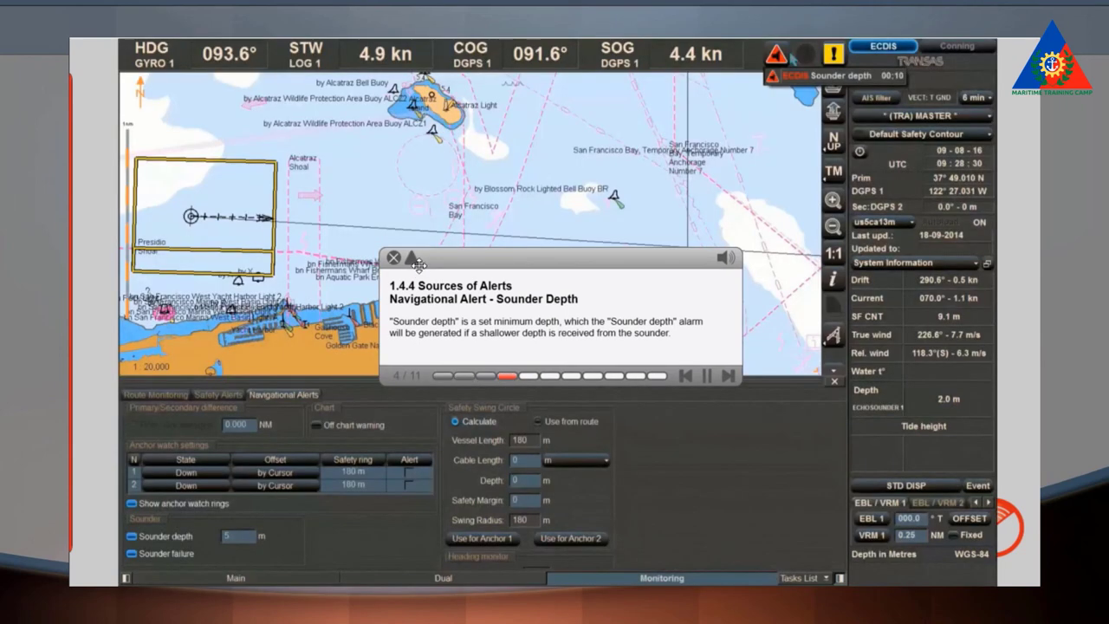
click(413, 260)
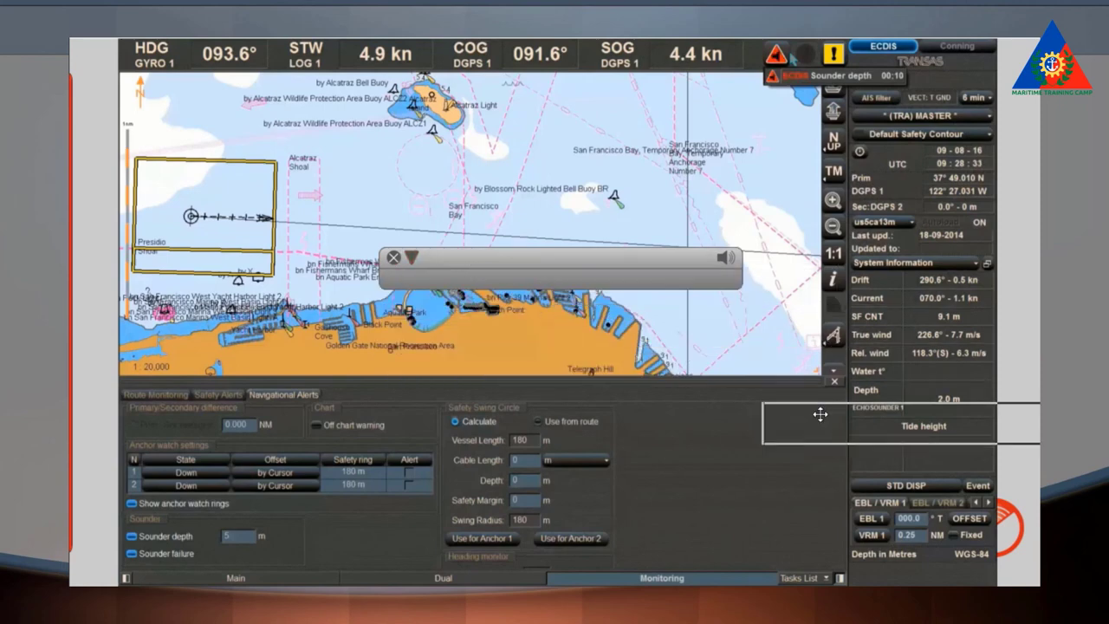
drag(1027, 438, 1033, 441)
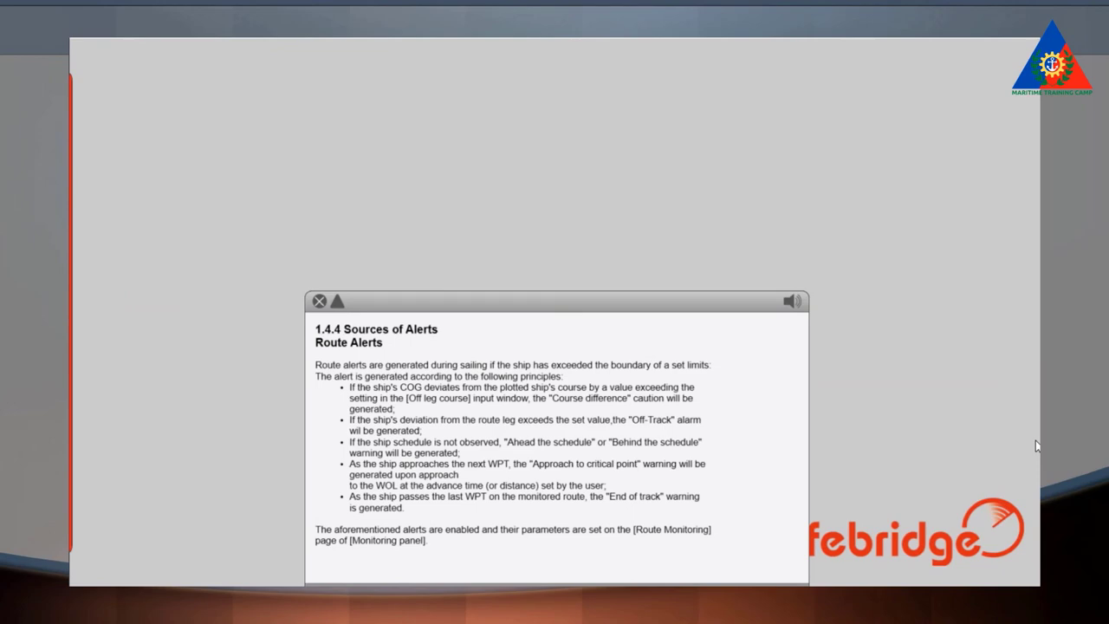
Step: Collapse the Route Alerts text window and move it clear of the chart and the Route Monitoring settings
drag(416, 307, 425, 152)
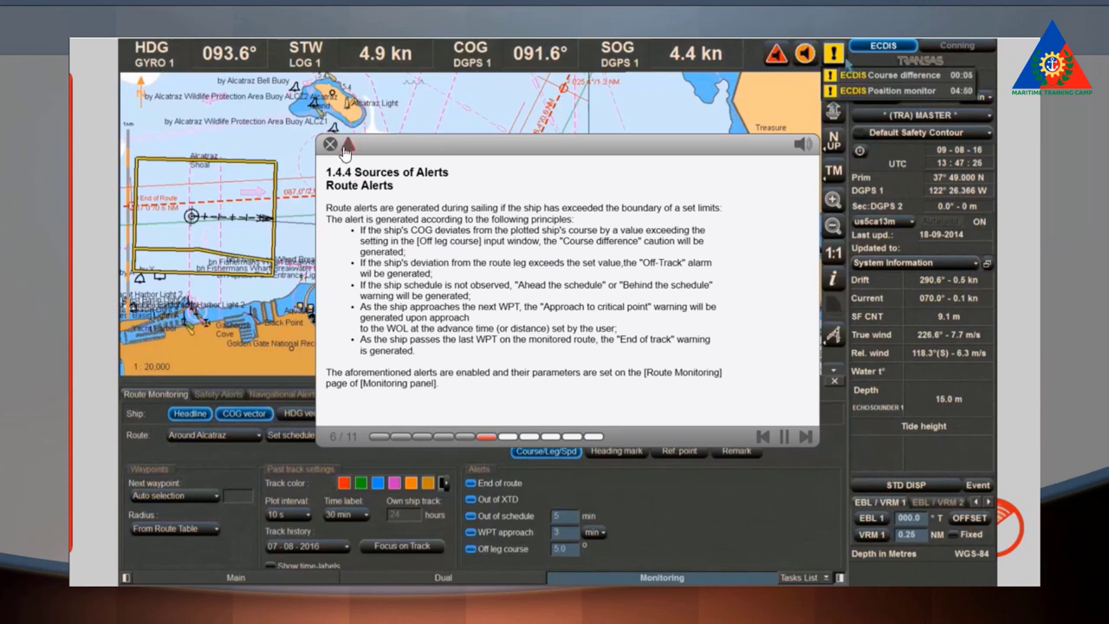
click(347, 148)
drag(372, 144, 1014, 439)
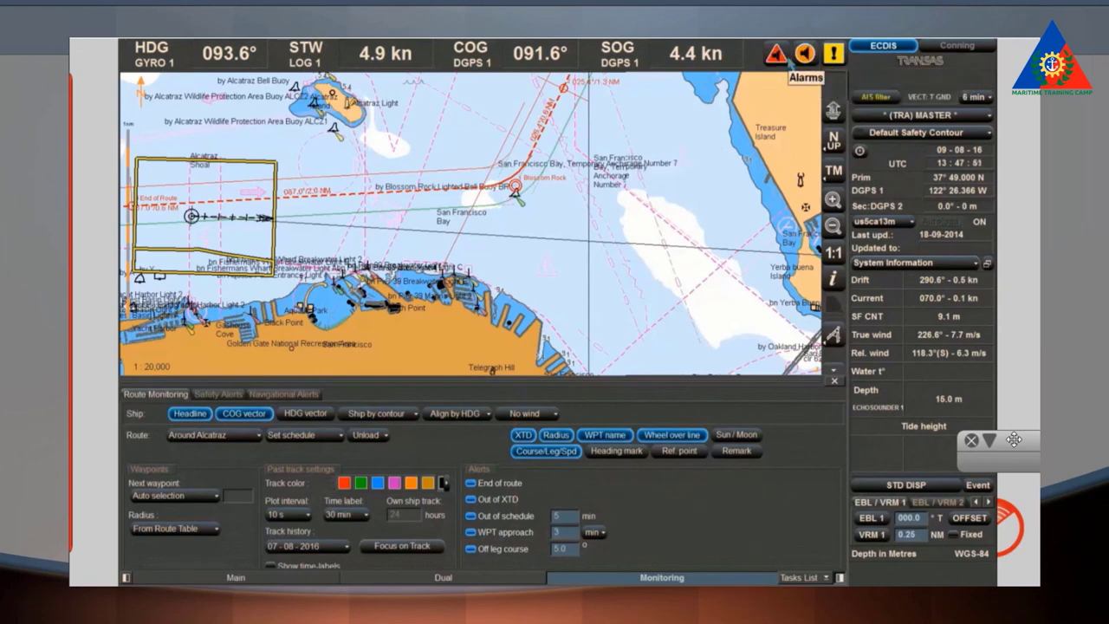
Step: Check the alarms list, and view the Route Alerts group in the warnings list
click(784, 57)
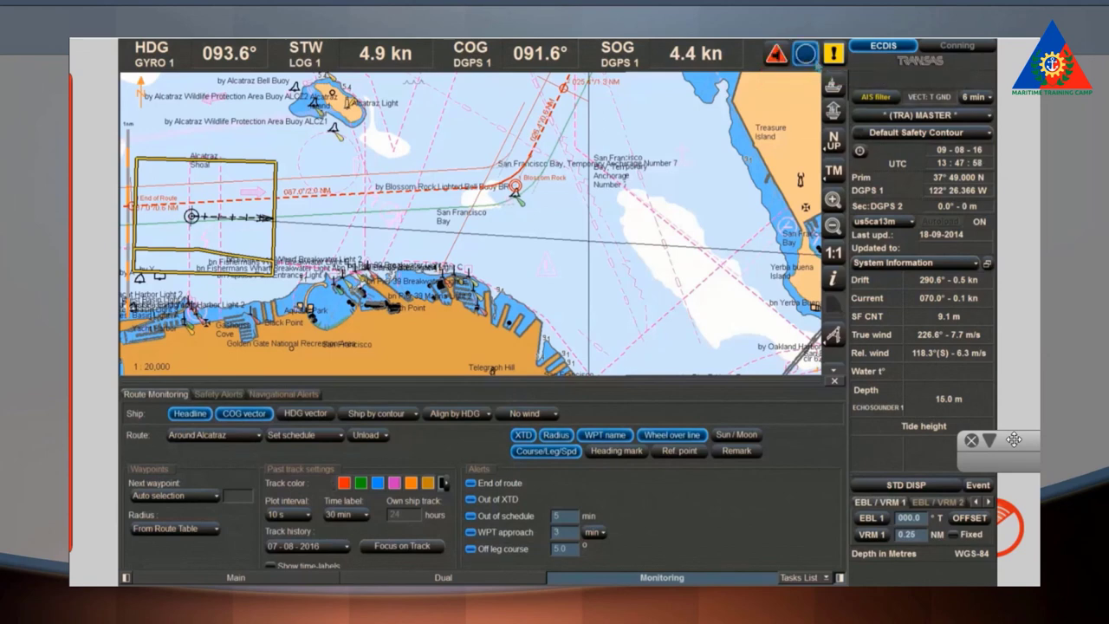
click(805, 55)
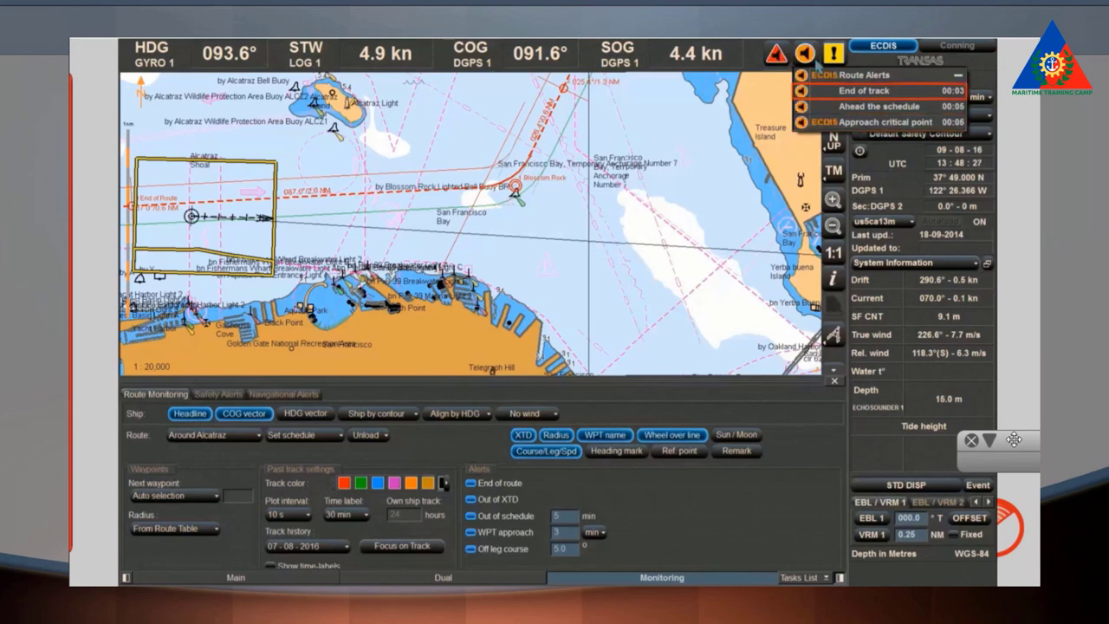
click(815, 60)
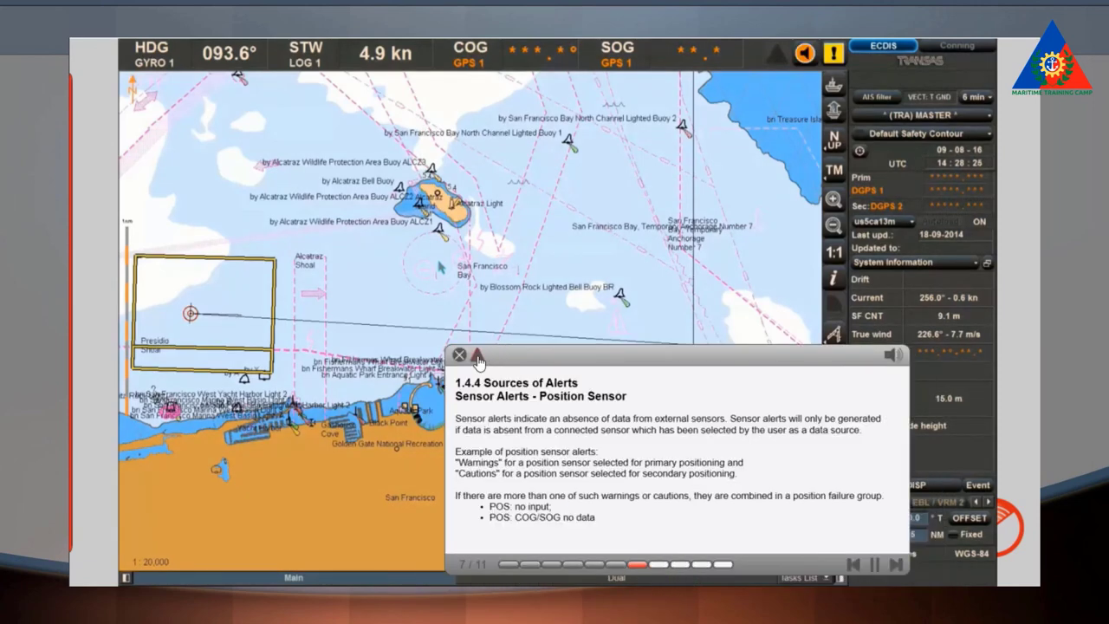
Step: Move the collapsed Position Sensor text window off the chart, and view the position failure warnings and the cautions list
click(480, 355)
drag(503, 355, 1015, 439)
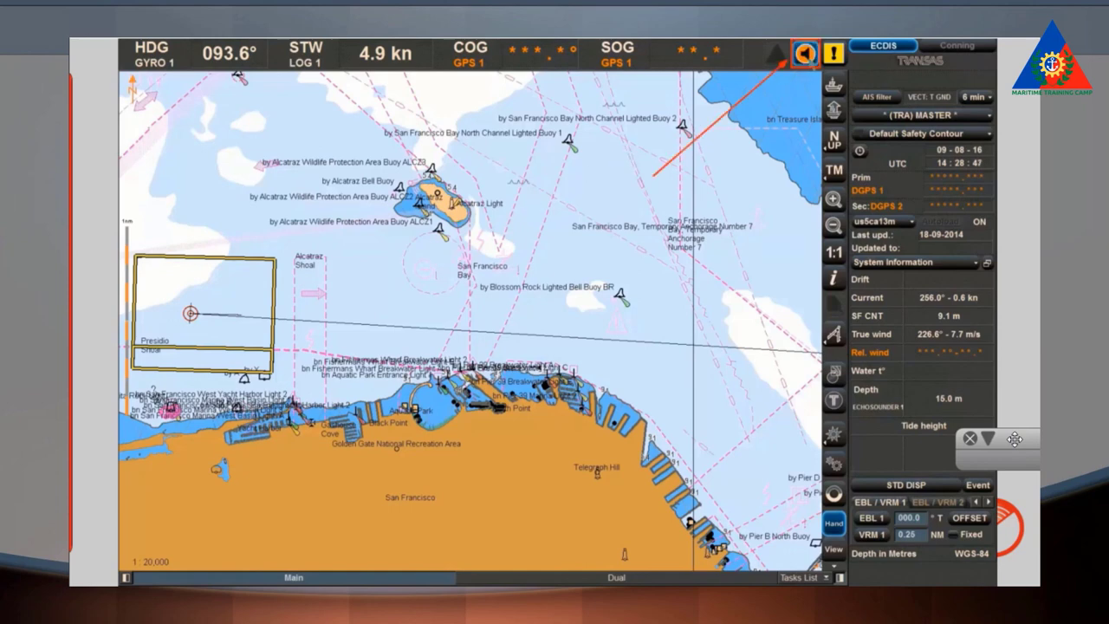
click(805, 53)
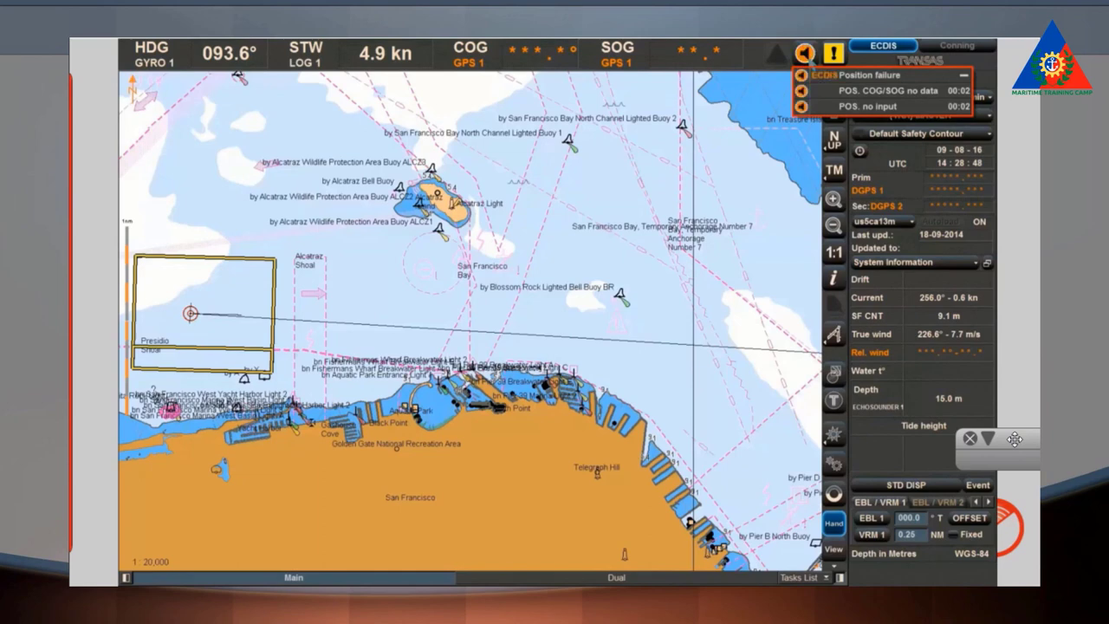
click(812, 62)
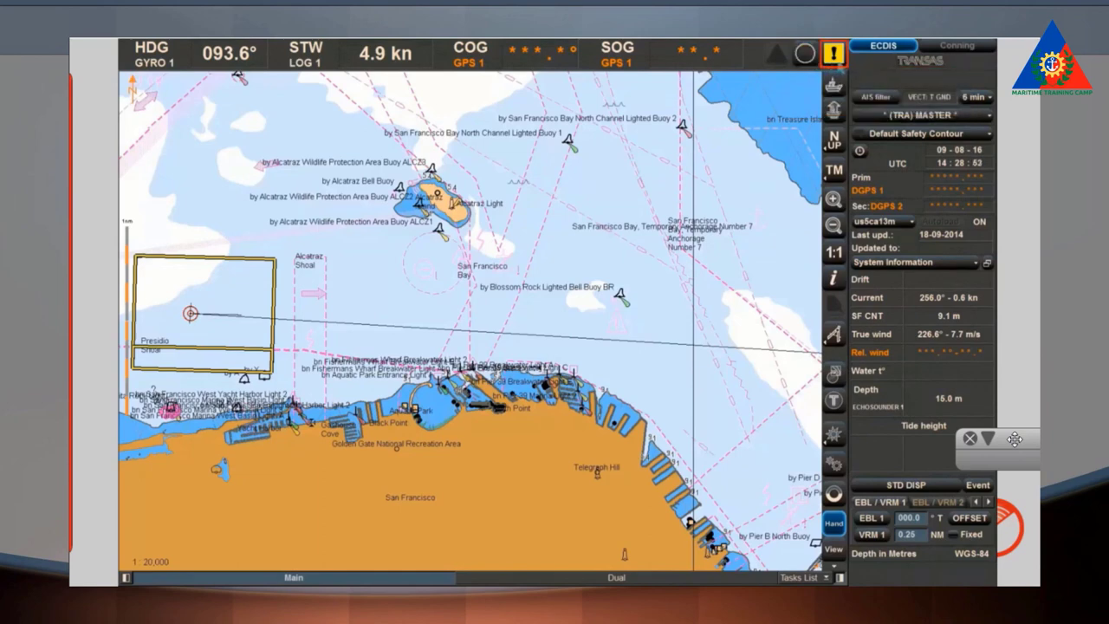
click(835, 60)
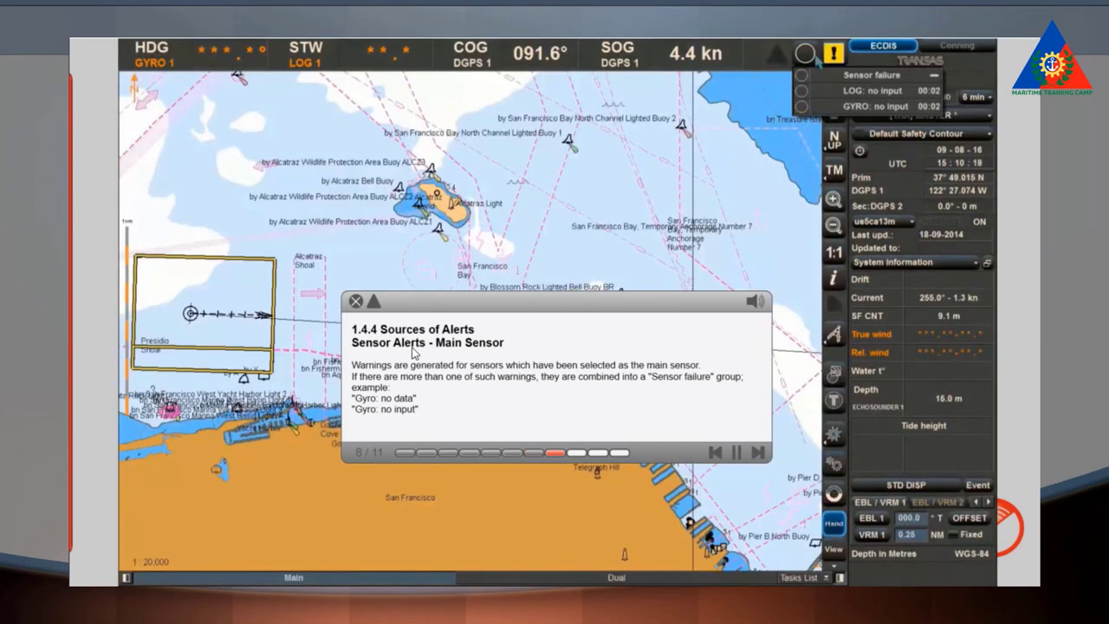
Step: Collapse the Sensor Alerts - Main Sensor text window and move it off the chart
click(368, 307)
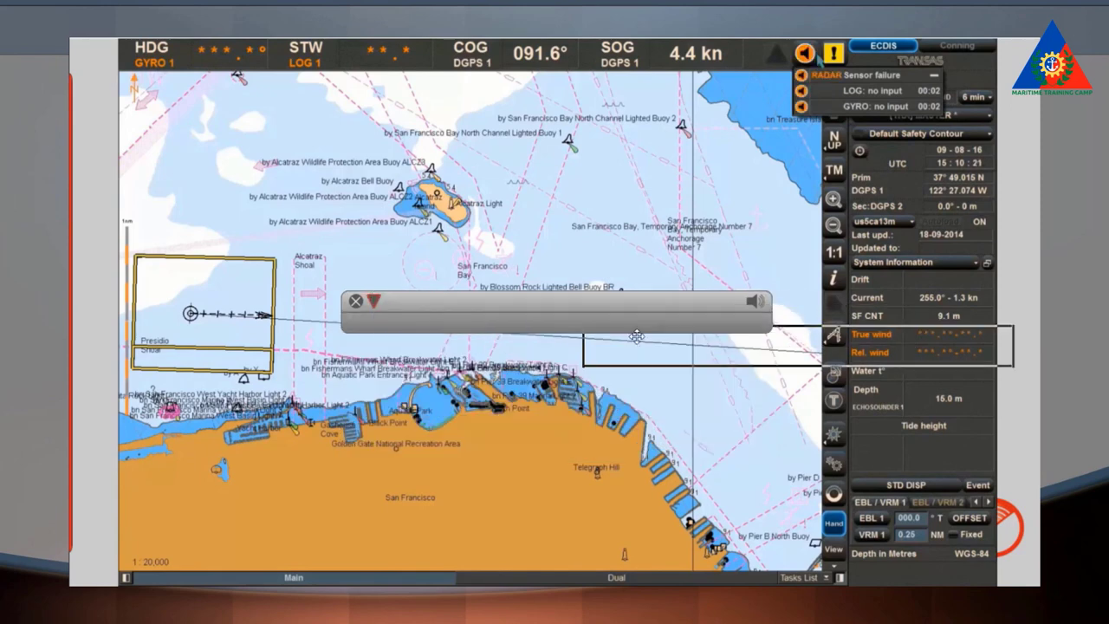
drag(977, 444, 1029, 445)
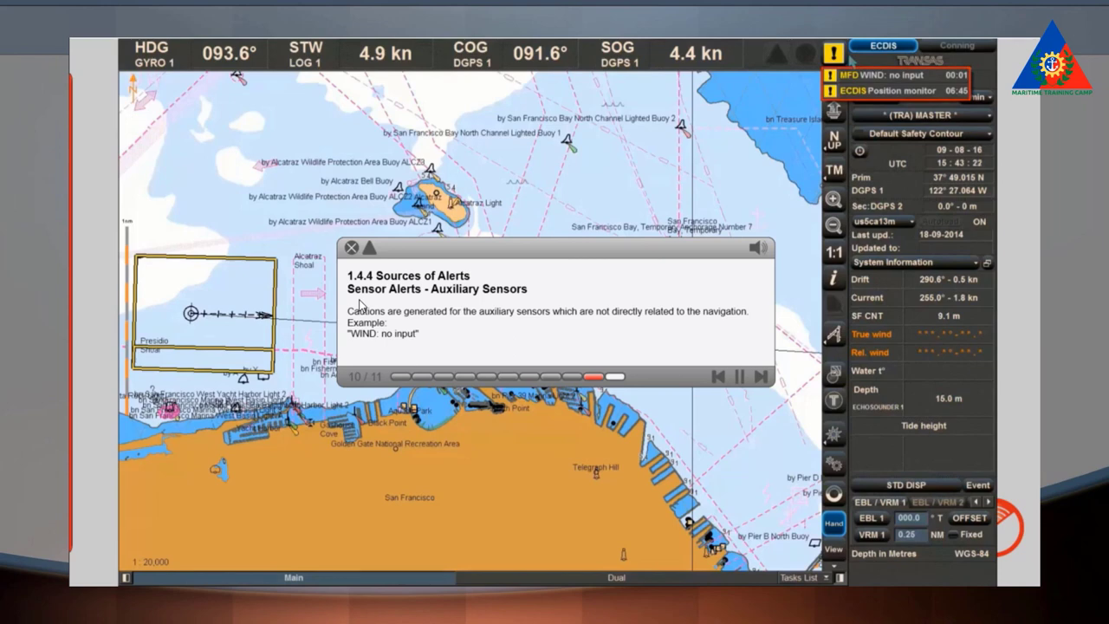
mouse_move(359, 303)
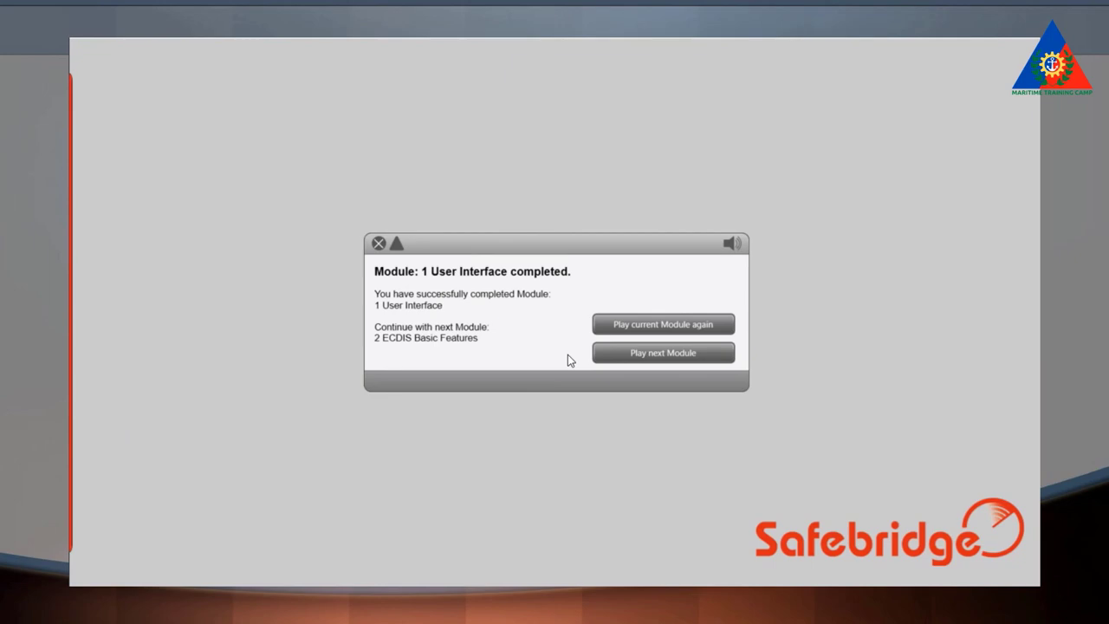
click(401, 590)
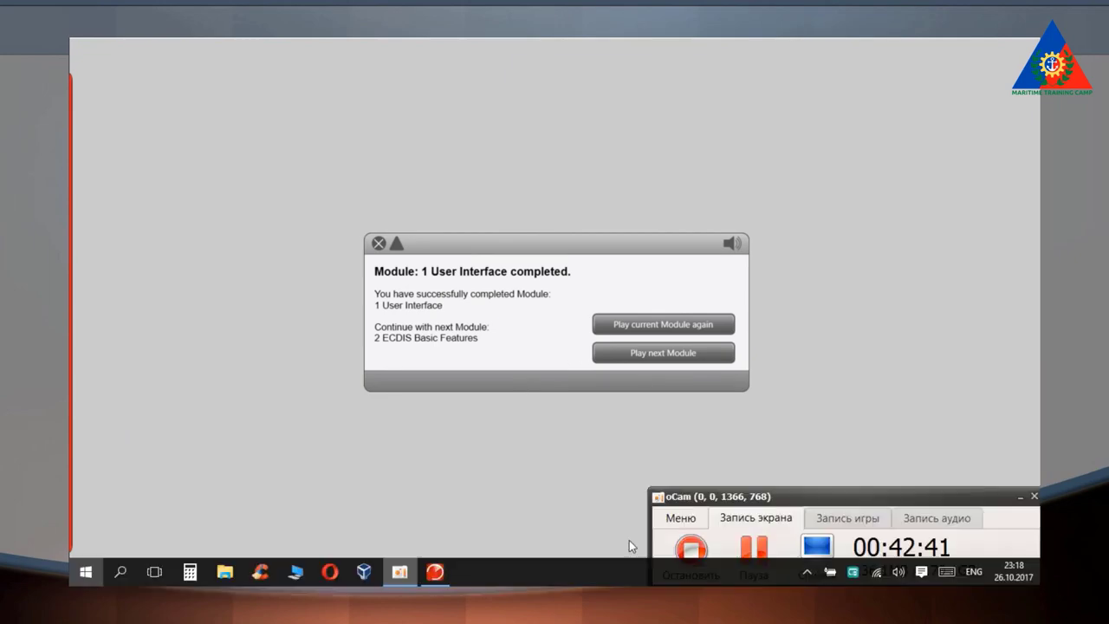